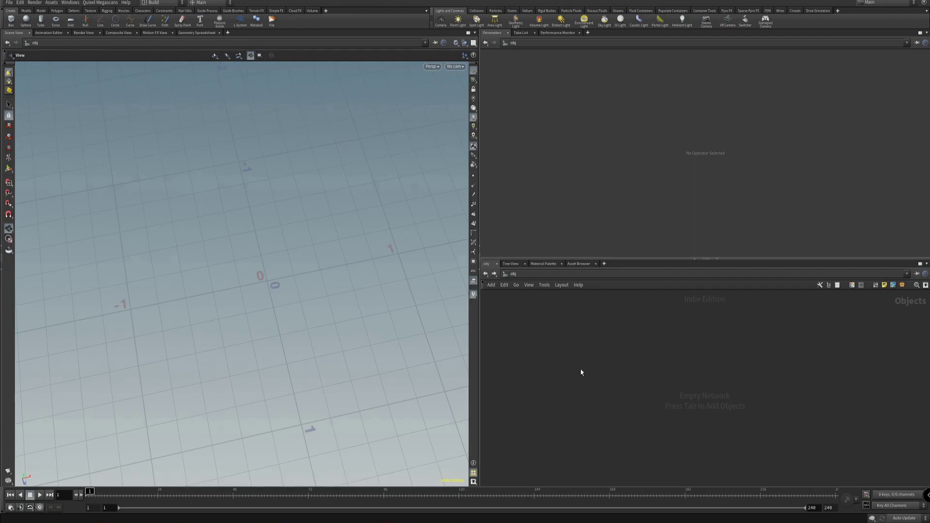
- Create a Geometry object, go inside it and add a Grid node
key("Tab")
type("ge")
key("Return")
left_click(582, 371)
double_click(581, 371)
key("Tab")
type("gri")
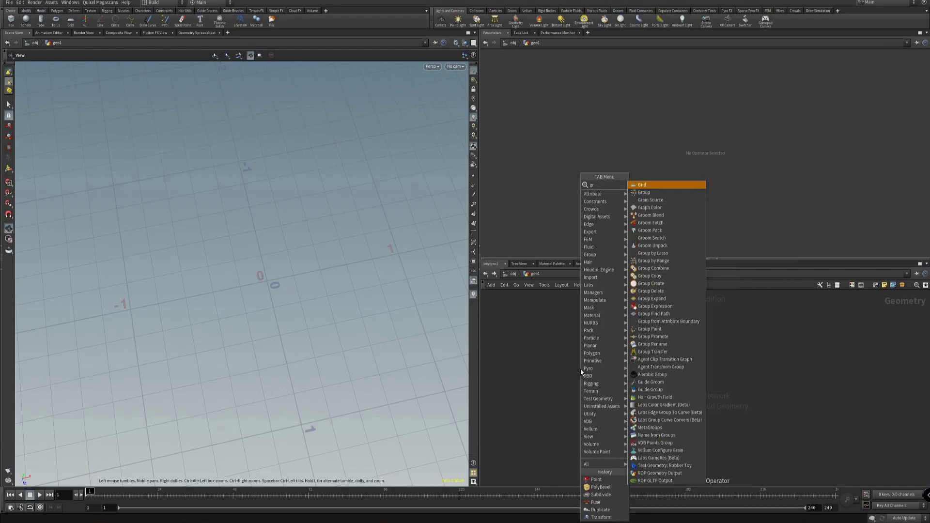
key("Return")
left_click(580, 369)
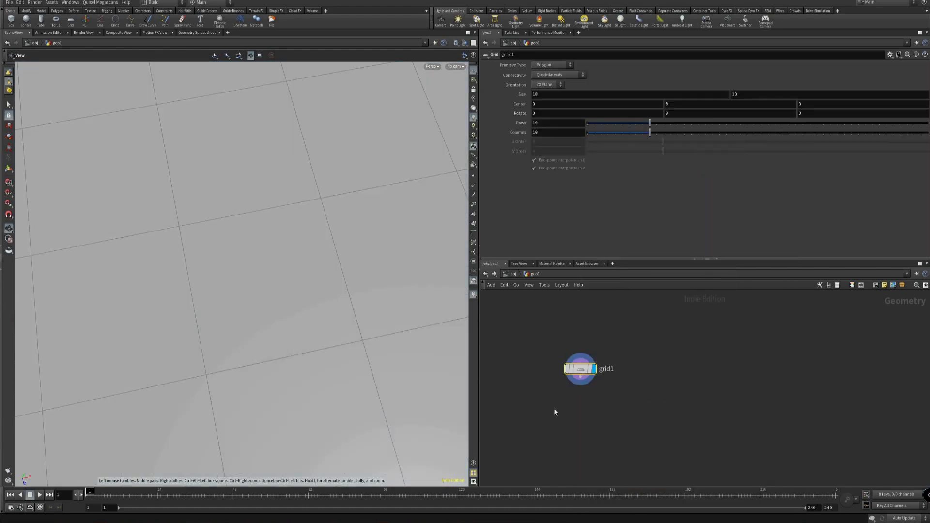
- Set the grid's size to 1 by 1 with 3 rows and 3 columns
right_click_drag(327, 293, 110, 306)
left_click_drag(110, 306, 296, 314)
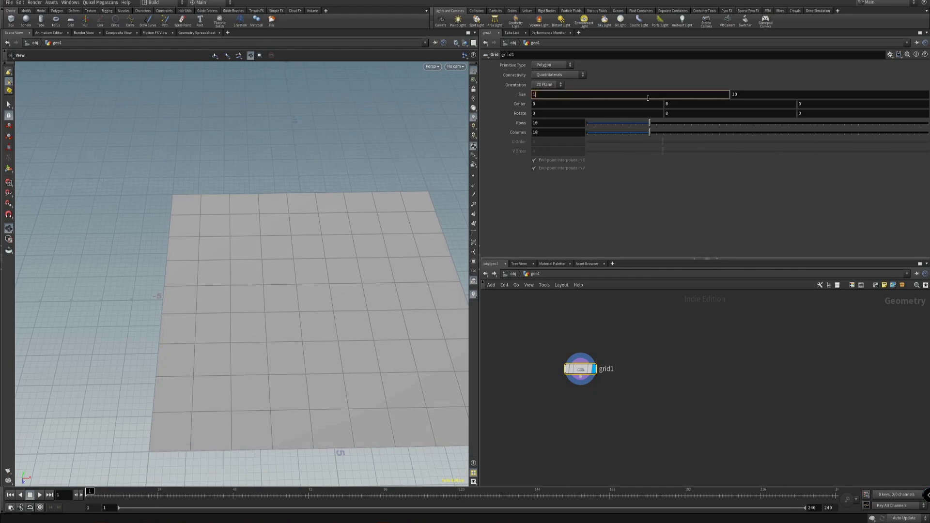
left_click(603, 96)
type("1")
left_click(760, 96)
key("Return")
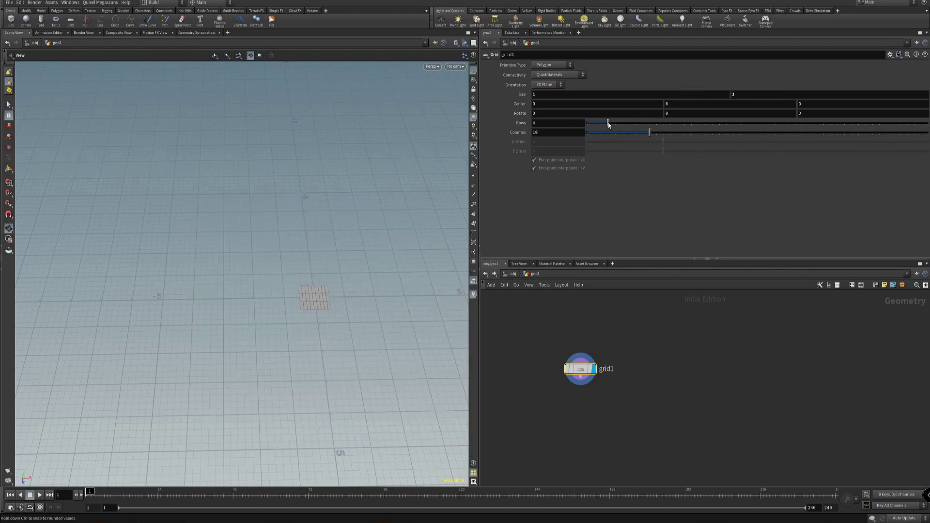
- PolyBevel the grid's centre point with a distance of about 0.376 and enable the Point Fillet Group output
left_click_drag(339, 300, 357, 351)
right_click_drag(358, 351, 350, 278)
key("s")
left_click_drag(350, 279, 321, 268, "alt")
right_click_drag(320, 268, 324, 282, "alt")
left_click_drag(324, 283, 309, 291, "alt")
key("c")
left_click(302, 306)
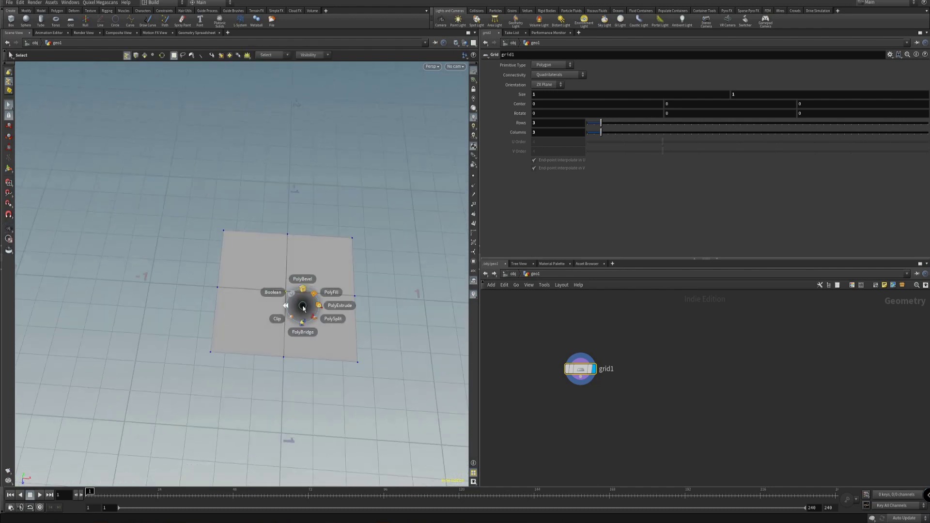
left_click(305, 296)
left_click_drag(611, 106, 696, 106)
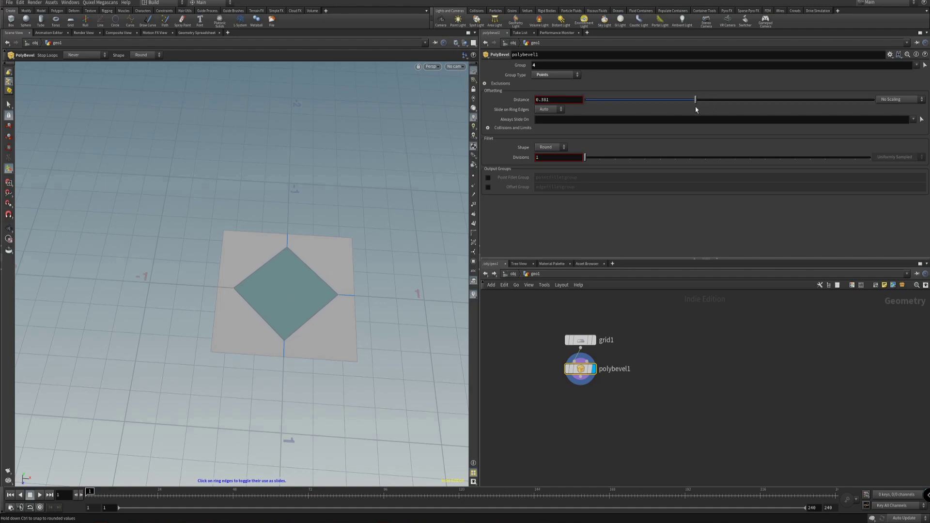
left_click(488, 178)
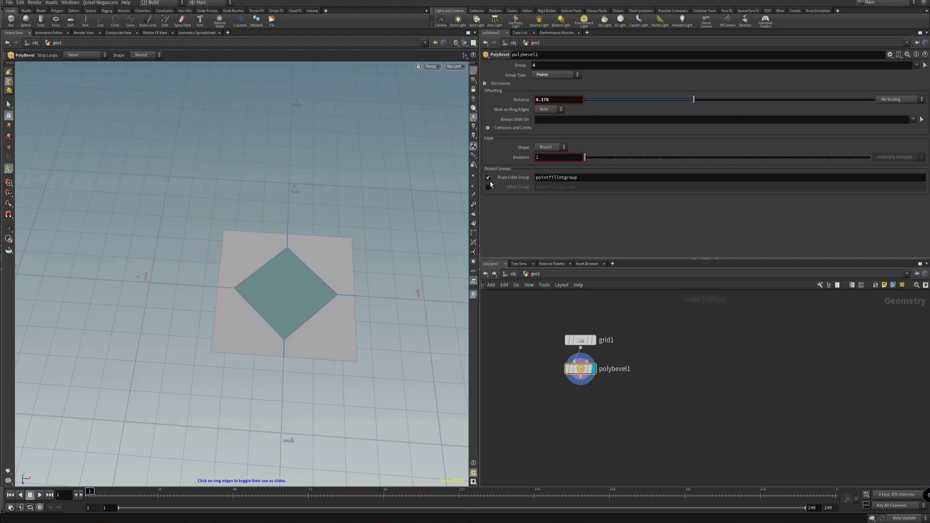
- Add a displayed Delete node after the bevel that removes the primitives in pointfilletgroup
left_click(583, 382)
key("Tab")
type("del")
key("Return")
left_click(582, 418)
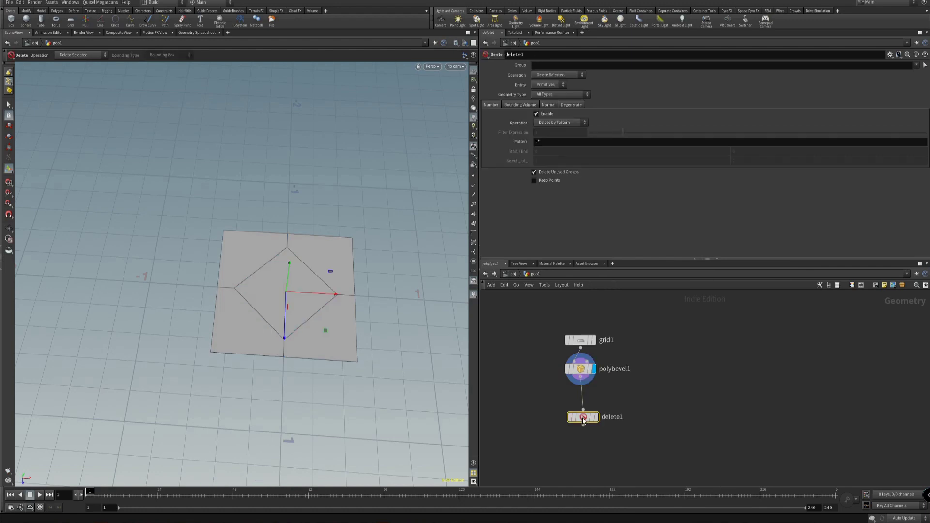
left_click(596, 415)
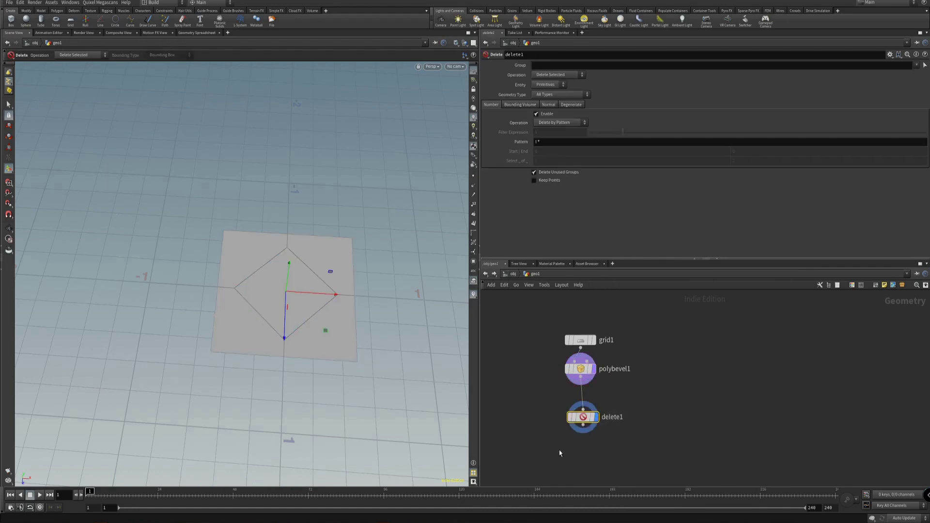
left_click(908, 76)
- Fine-tune the bevel distance that shapes the diamond hole and align the delete node beneath the bevel node
left_click_drag(378, 338, 372, 358, "alt")
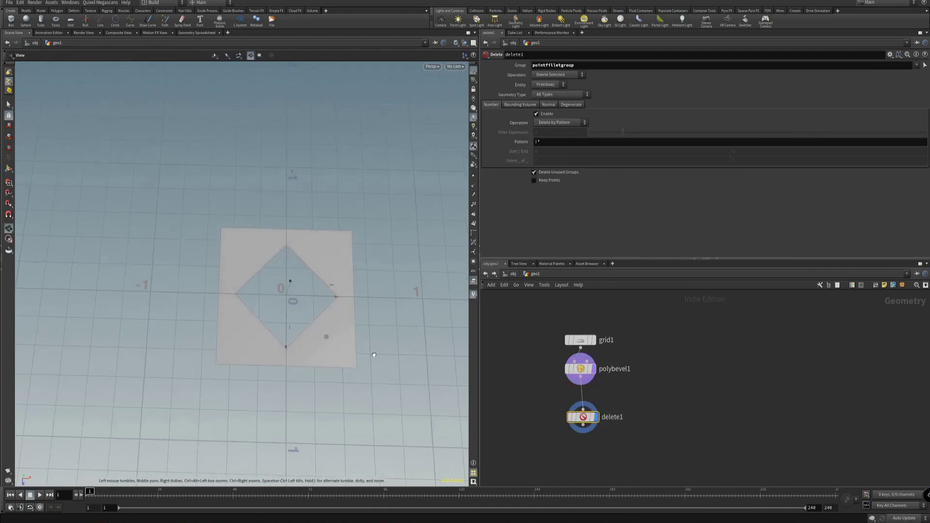
left_click(581, 369)
mouse_move(706, 99)
left_mouse_down()
mouse_move(660, 106)
mouse_move(708, 113)
left_mouse_up()
left_click_drag(583, 421, 580, 412)
- Add a Duplicate (Copy and Transform) node after the delete node and display it
left_click_drag(338, 371, 376, 293, "alt")
key("Tab")
type("dup")
key("Return")
left_click(580, 443)
left_click(595, 442)
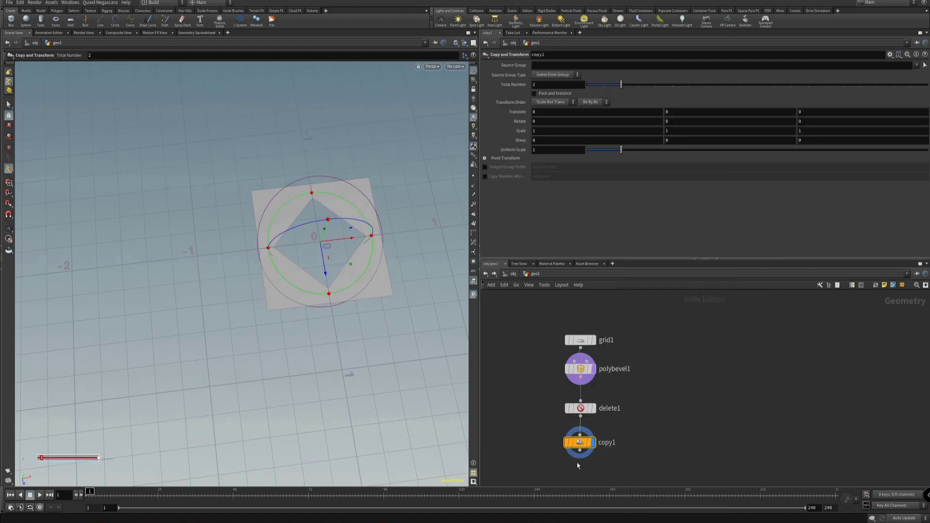
- Offset the copied tile along Z, setting its Z translation to exactly 1
left_click_drag(323, 265, 346, 390)
middle_click_drag(301, 372, 309, 322, "alt")
left_click_drag(310, 322, 382, 286, "alt")
left_click_drag(389, 335, 393, 311, "alt")
middle_click_drag(389, 335, 372, 311, "alt")
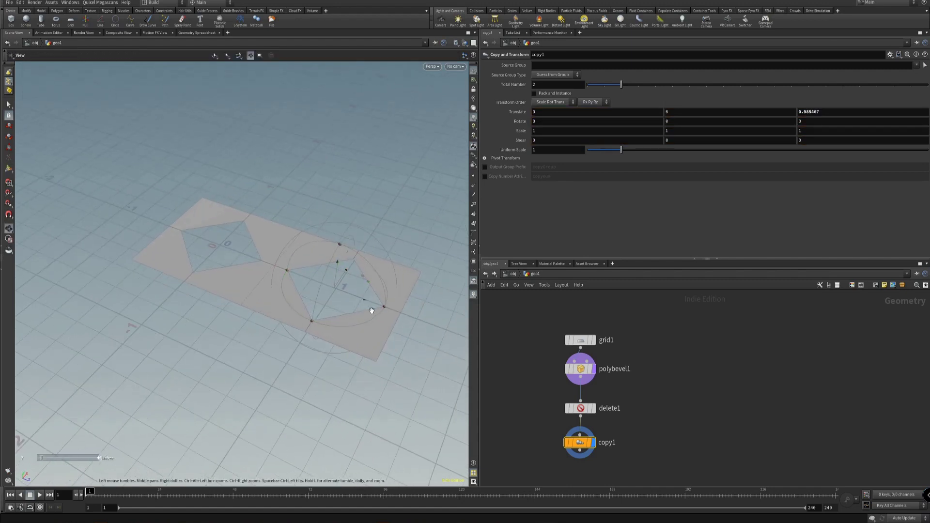
left_click_drag(370, 310, 373, 303)
type("1")
key("Return")
key("Escape")
- Raise the total number of tile copies to 10 to form a long strip
mouse_move(354, 266)
left_mouse_down()
mouse_move(339, 322)
mouse_move(378, 256)
mouse_move(348, 270)
left_mouse_up()
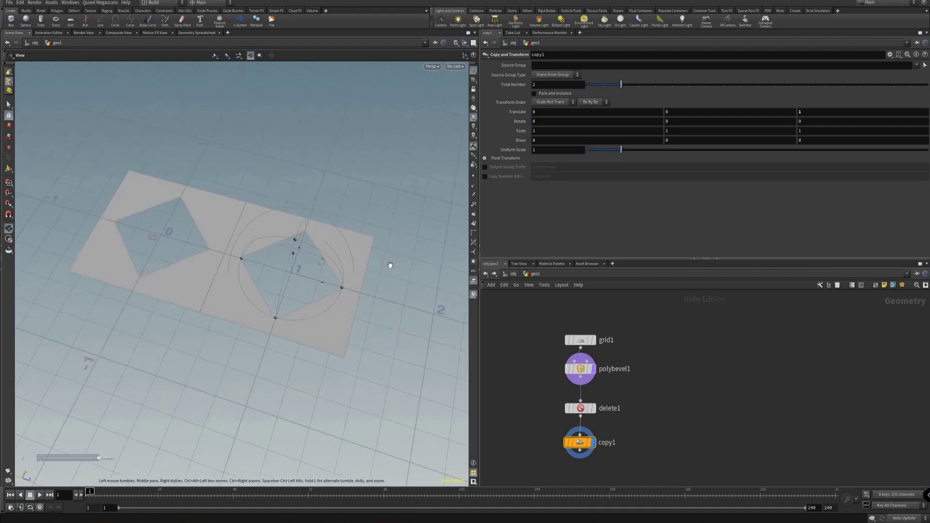
key("Return")
left_click_drag(621, 84, 709, 85)
key("Escape")
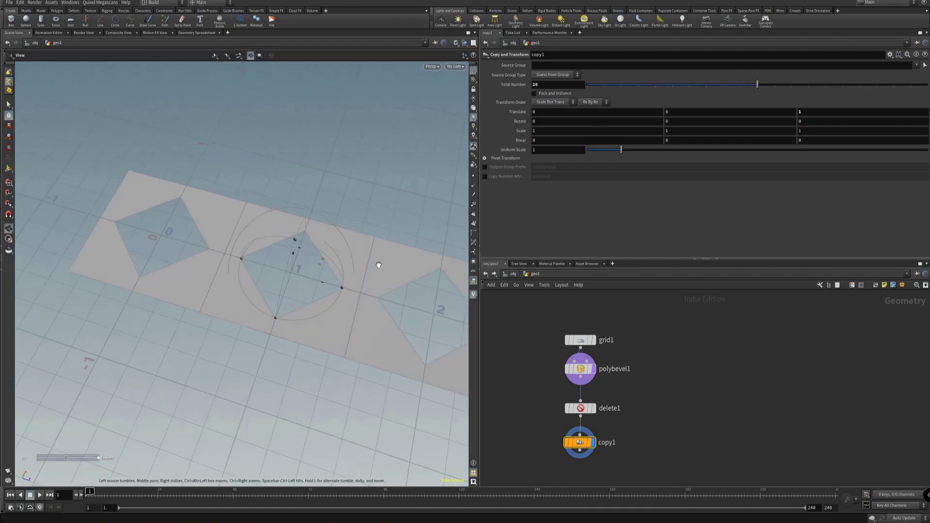
scroll(363, 272, "down", 6)
scroll(332, 252, "down", 2)
left_click_drag(331, 251, 286, 265)
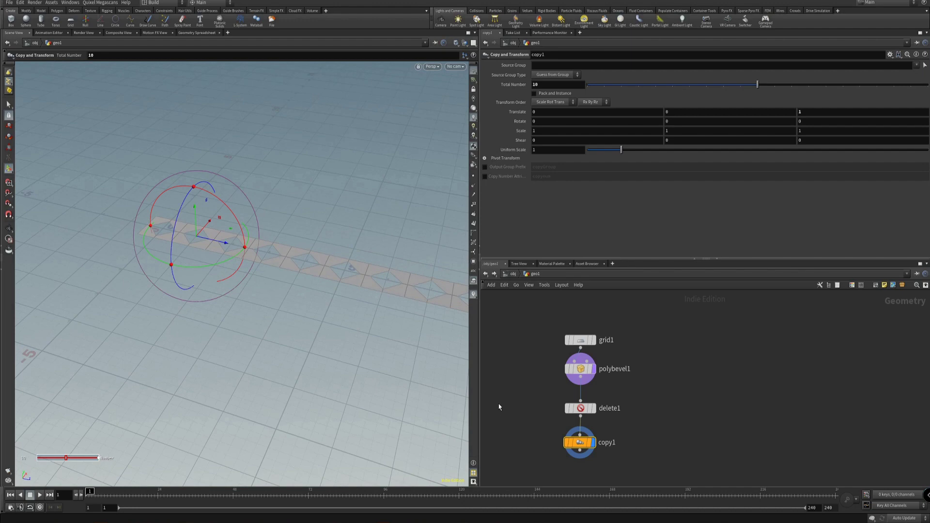
- Add a Bend node after the copy node and display it
middle_click_drag(532, 431, 491, 354)
left_click(539, 374)
key("Tab")
type("bend")
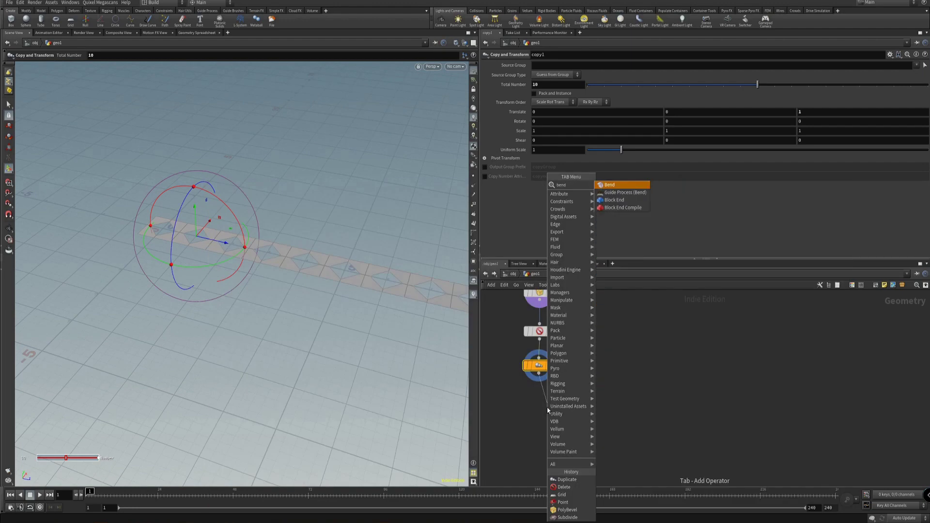
key("Return")
left_click(547, 409)
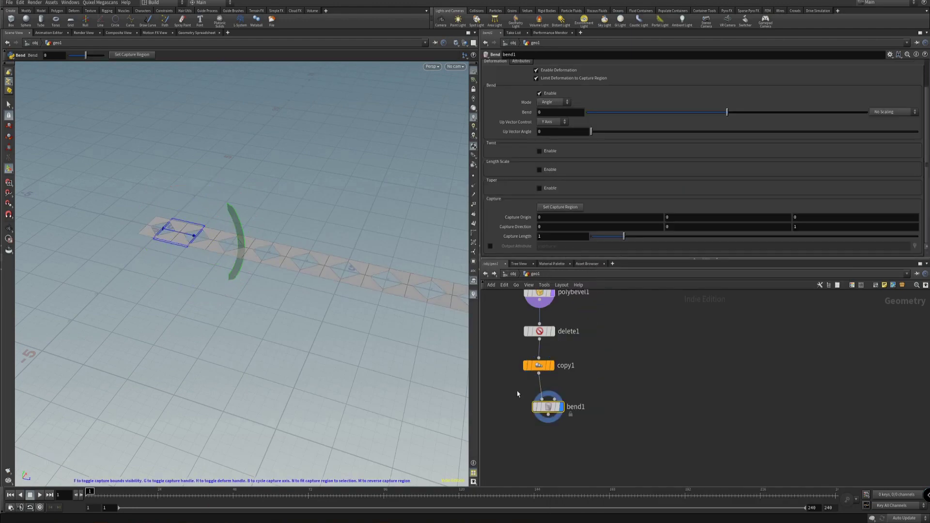
- Fit the bend's capture region to the whole strip, with Z origin -0.5, length 10 and a custom Y up vector
middle_click_drag(339, 251, 291, 285)
key("t")
middle_click_drag(374, 306, 265, 306)
scroll(328, 297, "down", 3)
left_click_drag(264, 305, 445, 371, "alt")
key("t")
key("t")
middle_click_drag(445, 371, 392, 352, "alt")
left_click_drag(440, 290, 434, 279, "alt")
key("b")
key("b")
key("b")
- Bend the strip into a closed ring with a bend angle of -360
left_click_drag(421, 329, 173, 208, "alt")
left_click_drag(193, 262, 311, 386, "alt")
right_click_drag(311, 385, 345, 332, "alt")
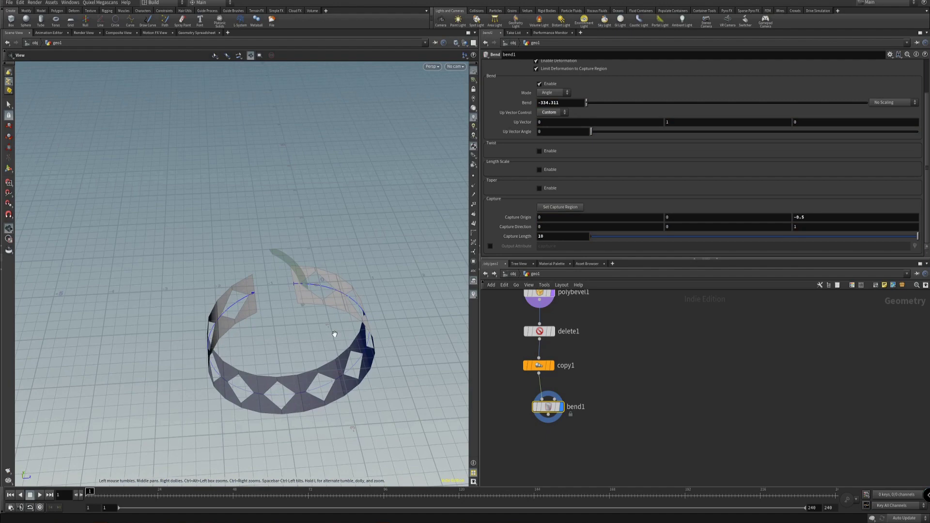
left_click_drag(345, 333, 335, 345, "alt")
left_click_drag(297, 282, 317, 291)
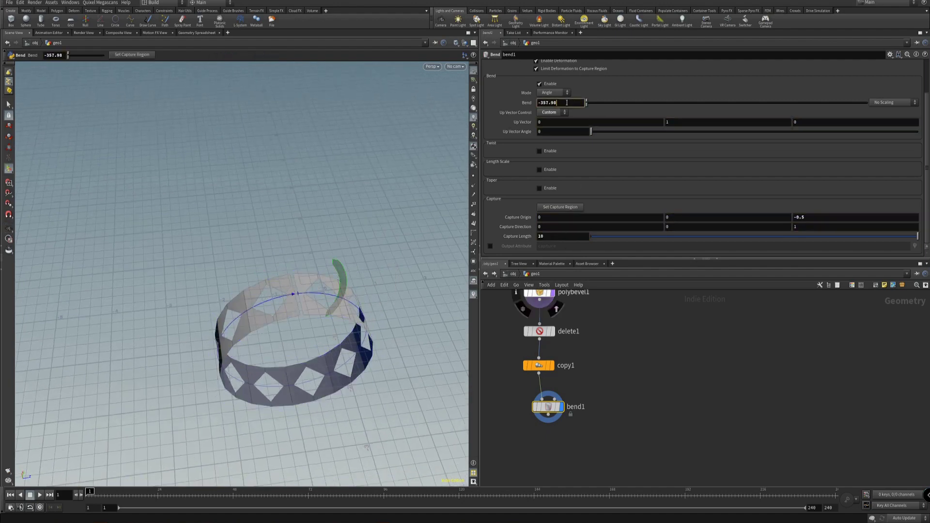
key("BackSpace")
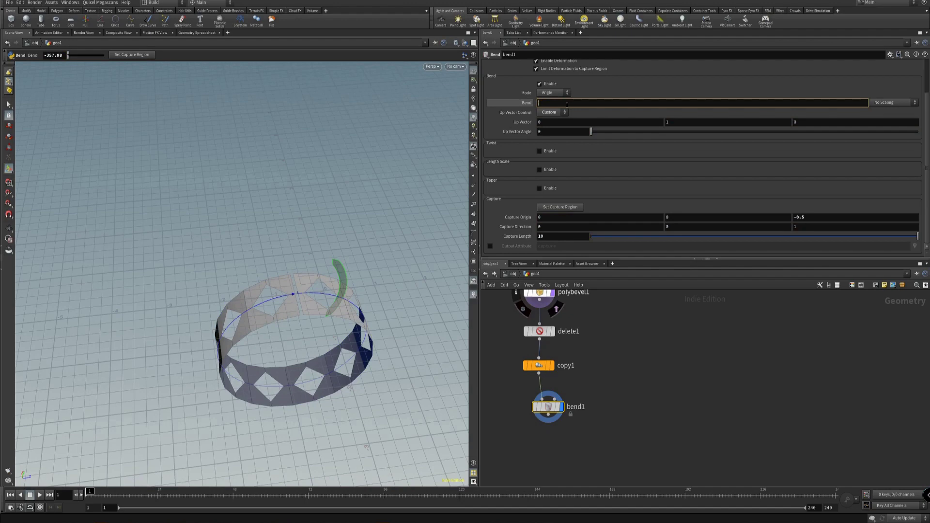
type("-360")
key("Return")
key("Escape")
left_click_drag(314, 257, 373, 329)
key("Return")
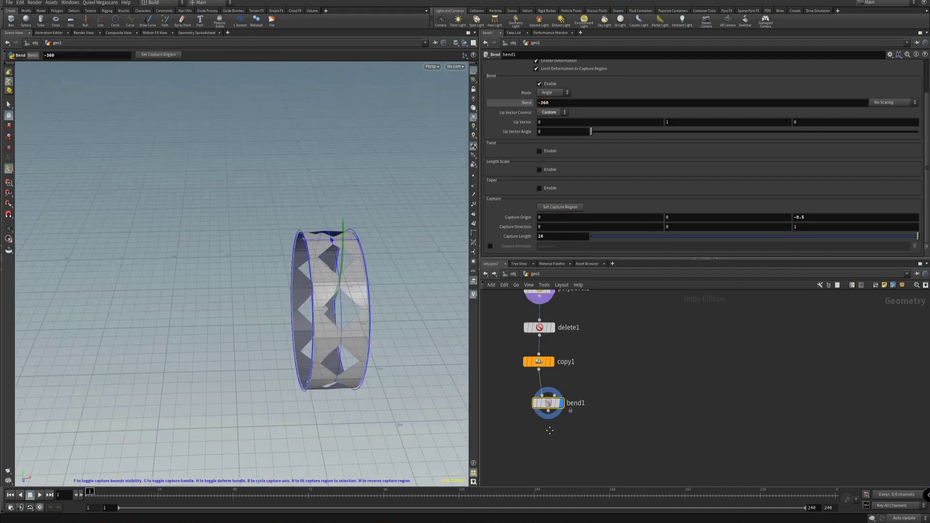
- Add a displayed Fuse node after the bend, leaving room between the two nodes for another one
key("Tab")
type("fus")
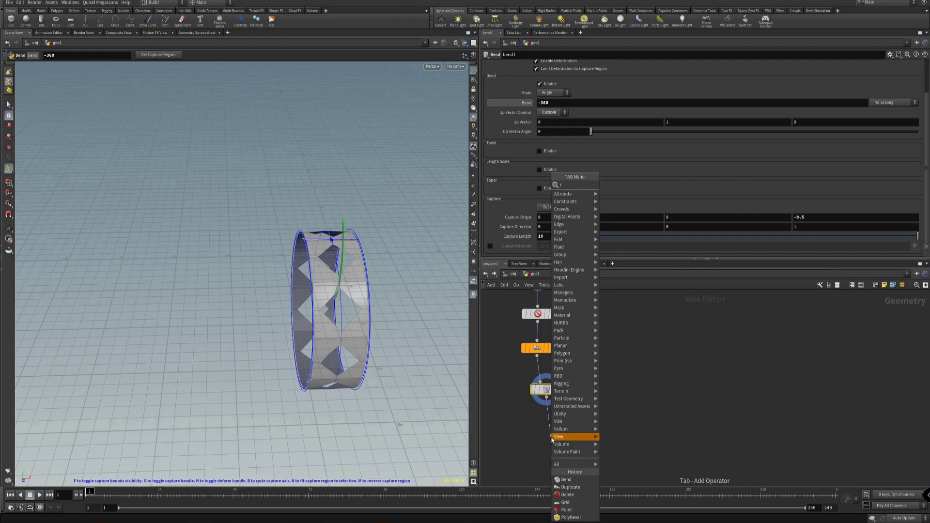
key("Return")
left_click(552, 440)
left_click(563, 437)
key("Escape")
key("w")
mouse_move(324, 310)
left_mouse_down()
mouse_move(354, 289)
mouse_move(354, 343)
mouse_move(353, 324)
mouse_move(323, 286)
mouse_move(338, 266)
mouse_move(327, 309)
mouse_move(327, 270)
mouse_move(291, 286)
left_mouse_up()
left_click_drag(409, 443, 383, 412)
middle_click_drag(609, 469, 604, 443)
left_click_drag(548, 411, 552, 452)
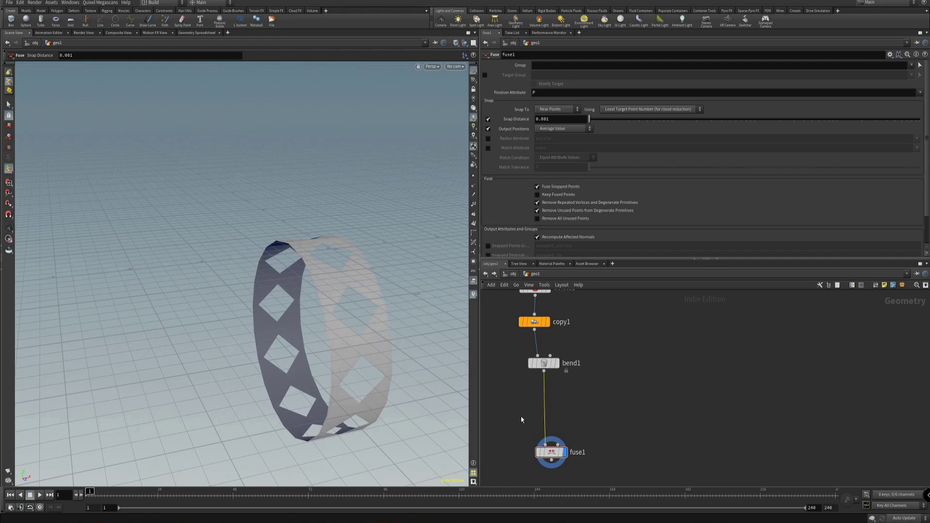
- Insert a Point (Attribute Expression) node between the bend and fuse nodes and line it up with them
key("Tab")
type("po")
key("Return")
left_click(521, 420)
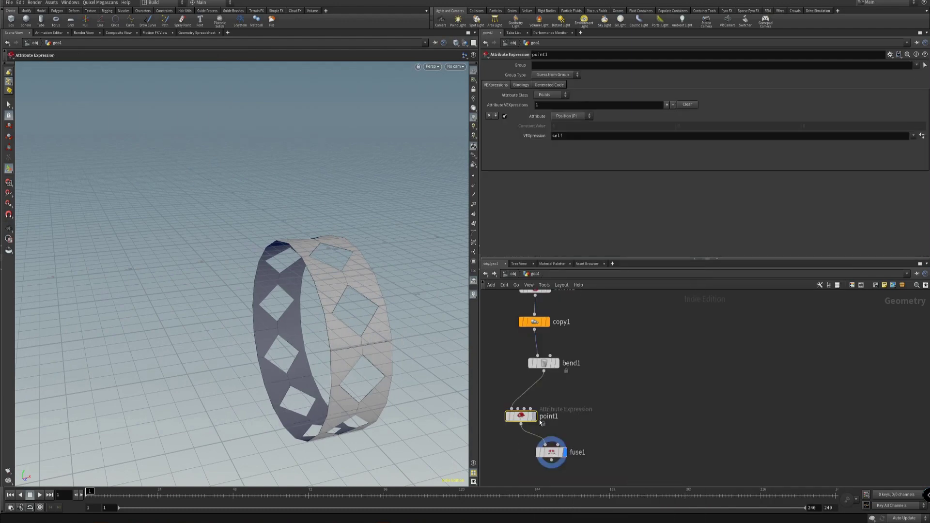
middle_click_drag(592, 429, 603, 394)
left_click(581, 416)
left_click_drag(507, 404, 526, 399)
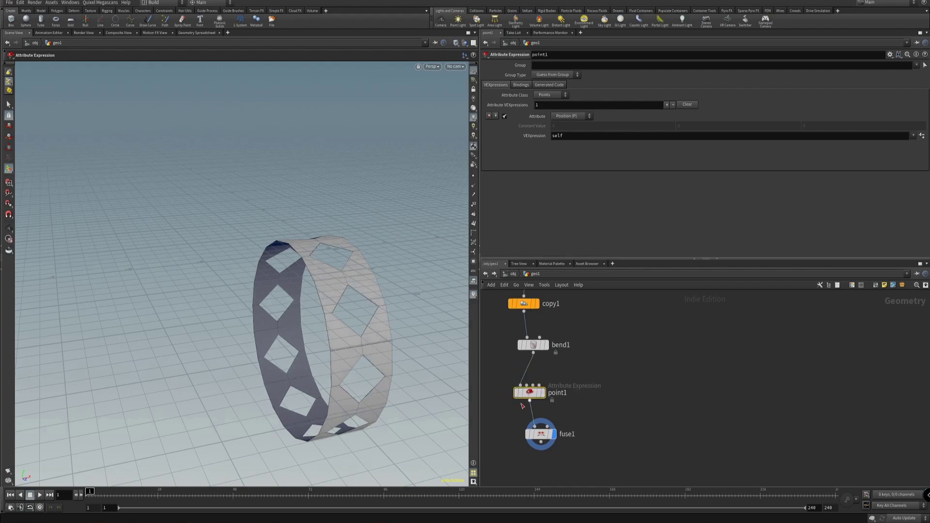
- Display the point node and set its position expression to the Subtract Center of First Input preset
key("r")
left_click_drag(375, 344, 357, 374, "alt")
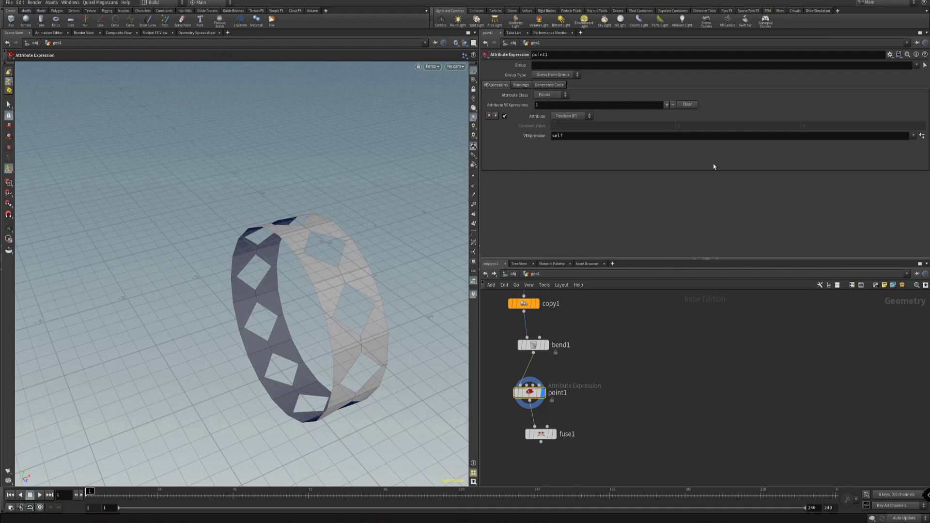
left_click(572, 116)
left_click(915, 158)
left_click(914, 135)
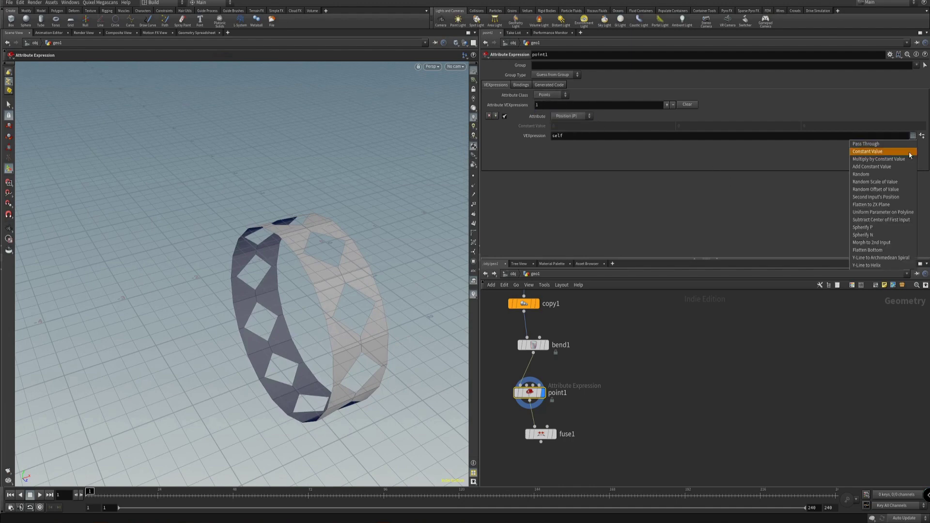
left_click(877, 221)
- Inspect the centred ring from several angles and switch the display to the fuse node
key("shift+w")
mouse_move(407, 209)
left_mouse_down("alt")
mouse_move(366, 183)
mouse_move(330, 227)
mouse_move(326, 276)
mouse_move(332, 247)
mouse_move(357, 266)
mouse_move(373, 245)
mouse_move(335, 234)
mouse_move(335, 251)
mouse_move(380, 242)
mouse_move(317, 262)
mouse_move(345, 230)
mouse_move(341, 239)
mouse_move(378, 249)
mouse_move(353, 236)
mouse_move(285, 299)
left_mouse_up("alt")
key("s")
key("Escape")
left_click_drag(304, 329, 338, 272)
key("s")
middle_click_drag(612, 413, 611, 390)
left_click(552, 417)
mouse_move(364, 295)
left_mouse_down("alt")
mouse_move(367, 245)
mouse_move(407, 286)
left_mouse_up("alt")
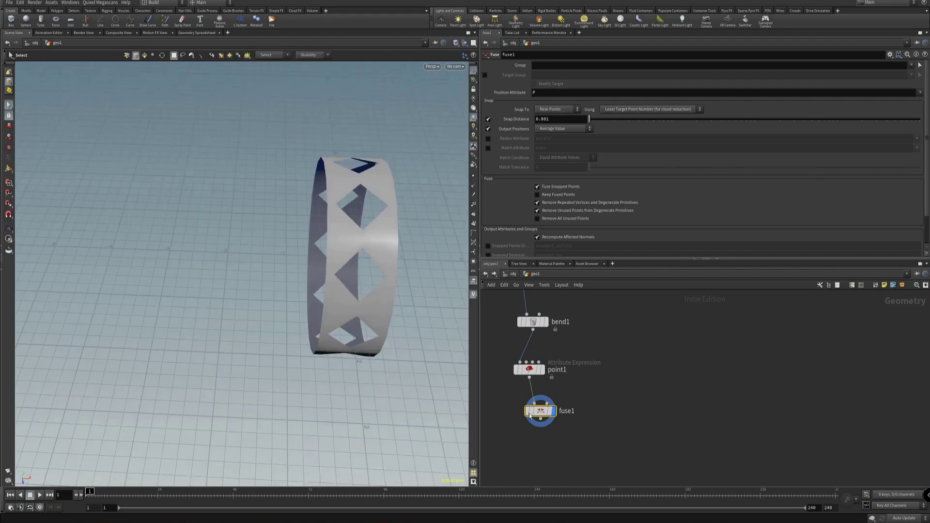
- Add a second Duplicate (Copy and Transform) node after the fuse node and display it
left_click(551, 458)
type("du")
key("Return")
left_click_drag(537, 436, 595, 485)
key("r")
key("Return")
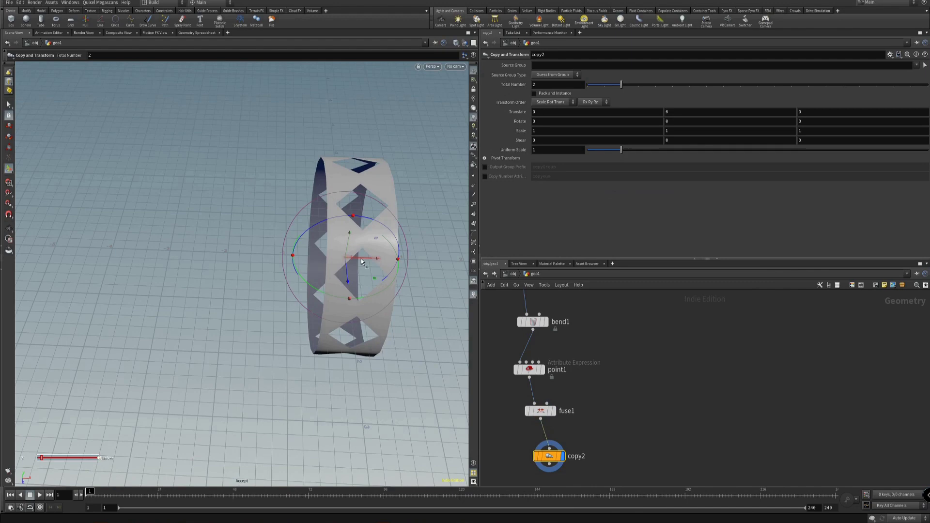
- Array the ring into a tube with 10 copies offset by 1 along X
left_click_drag(361, 260, 458, 262)
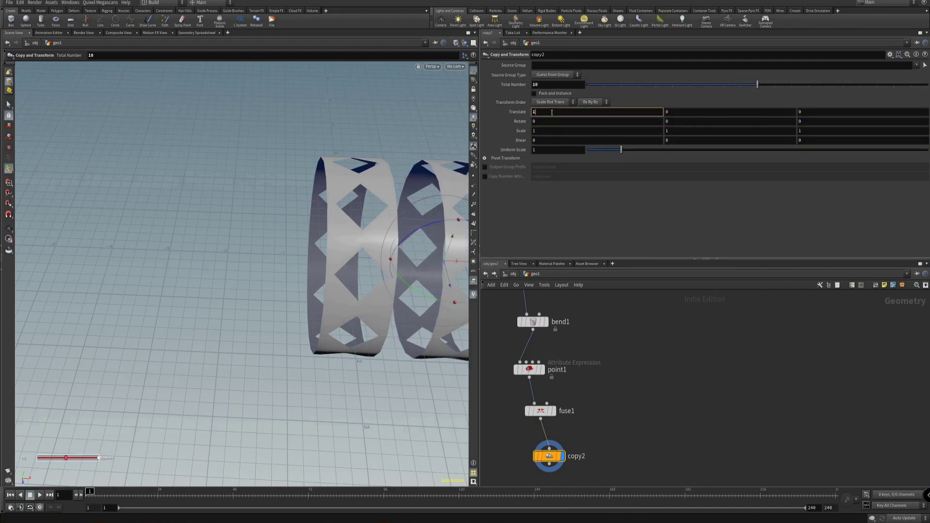
key("Return")
key("Escape")
right_click_drag(418, 222, 333, 235)
left_click_drag(333, 234, 185, 237)
key("shift+w")
middle_click_drag(361, 278, 230, 282)
key("shift+w")
left_click_drag(135, 437, 213, 431)
key("Return")
- Rewire the fuse node to follow the second copy node, connecting the copy directly to the point node, and display the fuse
middle_click_drag(583, 444, 600, 428)
mouse_move(557, 400)
left_mouse_down()
mouse_move(522, 456)
mouse_move(527, 469)
mouse_move(573, 478)
left_mouse_up()
middle_click_drag(595, 455, 603, 434)
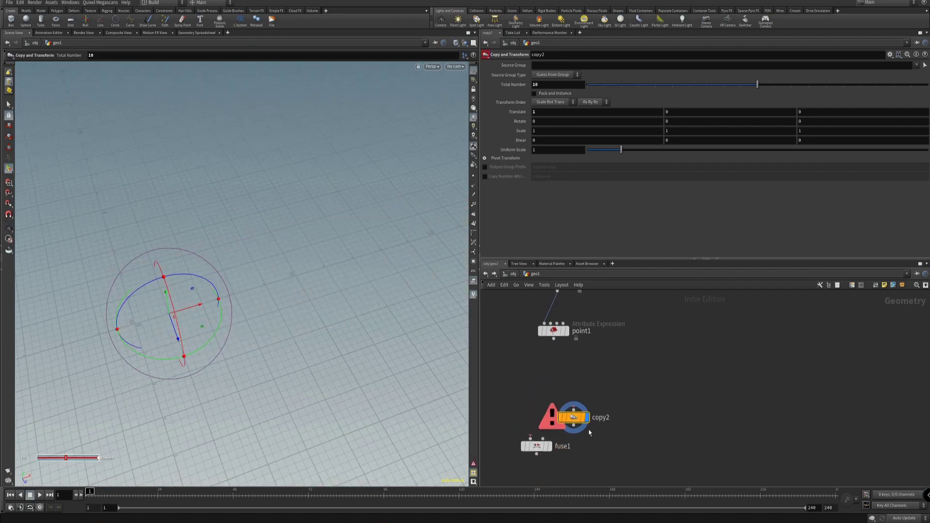
left_click_drag(556, 386, 563, 397)
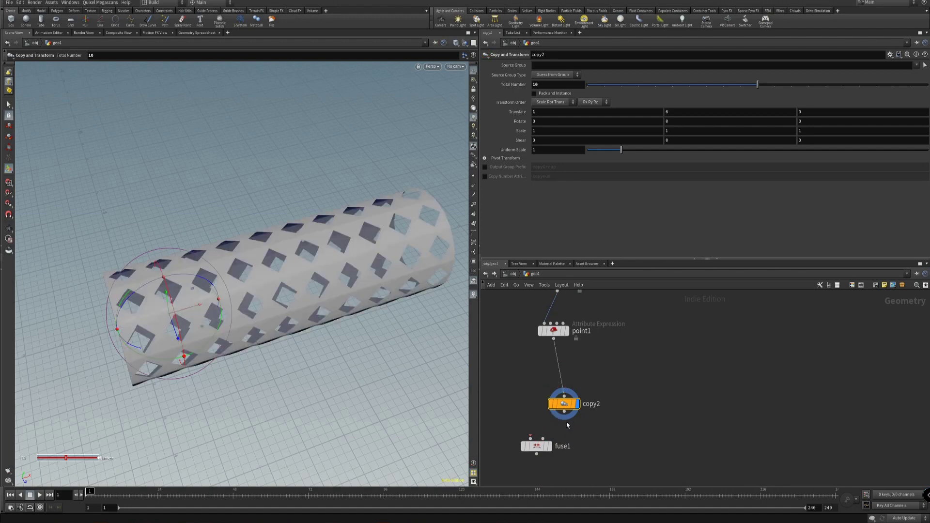
left_click_drag(537, 447, 564, 445)
left_click_drag(627, 435, 572, 449)
key("r")
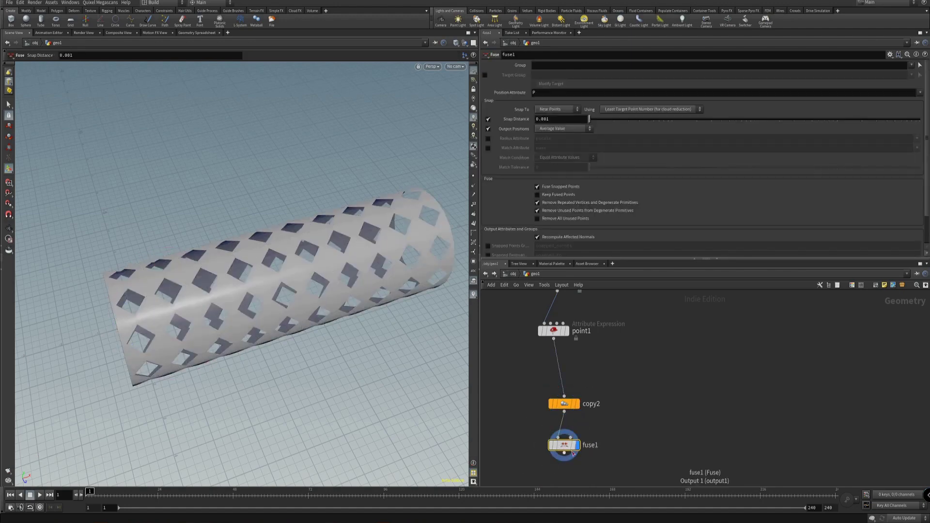
- Examine the fused tube's surface around the diamond holes with trial selections
middle_click_drag(605, 429, 631, 433)
left_click_drag(309, 333, 327, 330, "alt")
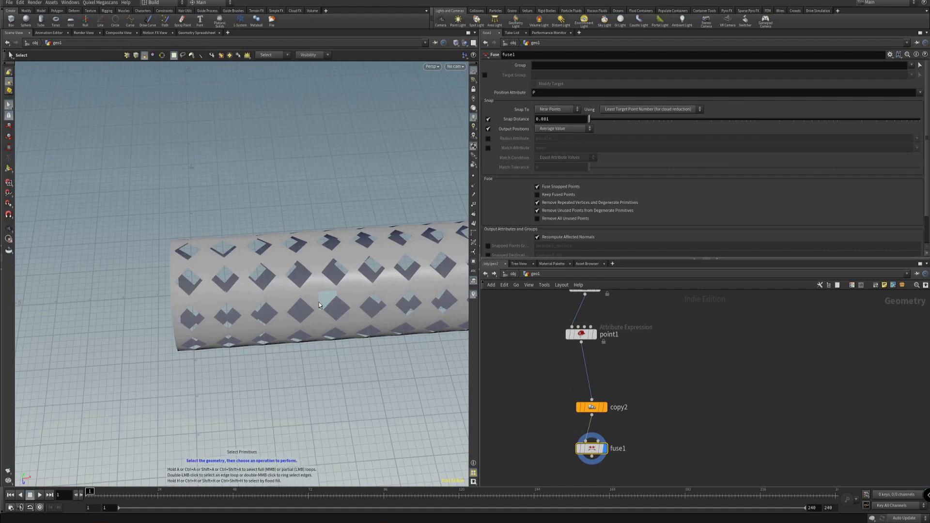
key("Escape")
middle_click_drag(321, 365, 325, 349, "alt")
left_click(332, 303)
double_click(330, 270)
left_click(369, 368)
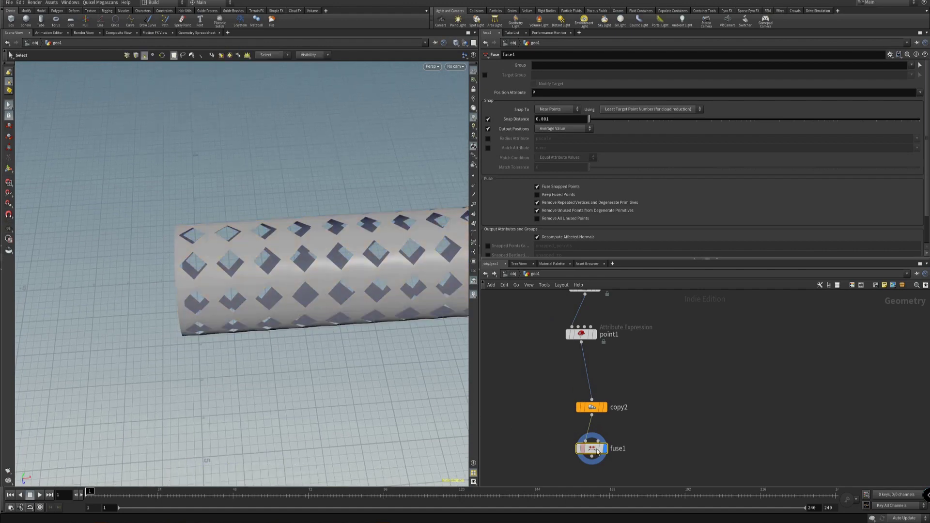
- Line up the second copy node and the fuse node closely beneath the point node
middle_click_drag(624, 465, 628, 464)
left_click_drag(596, 405, 586, 369)
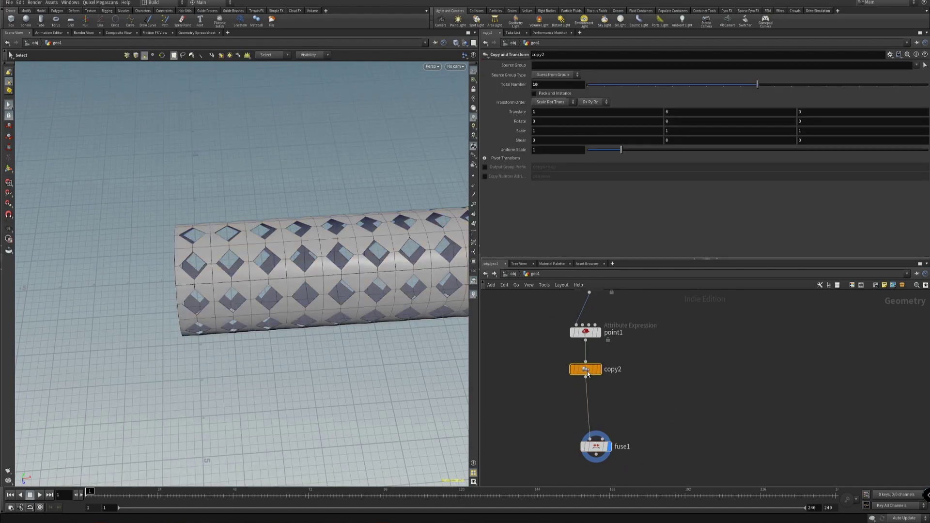
left_click(598, 451)
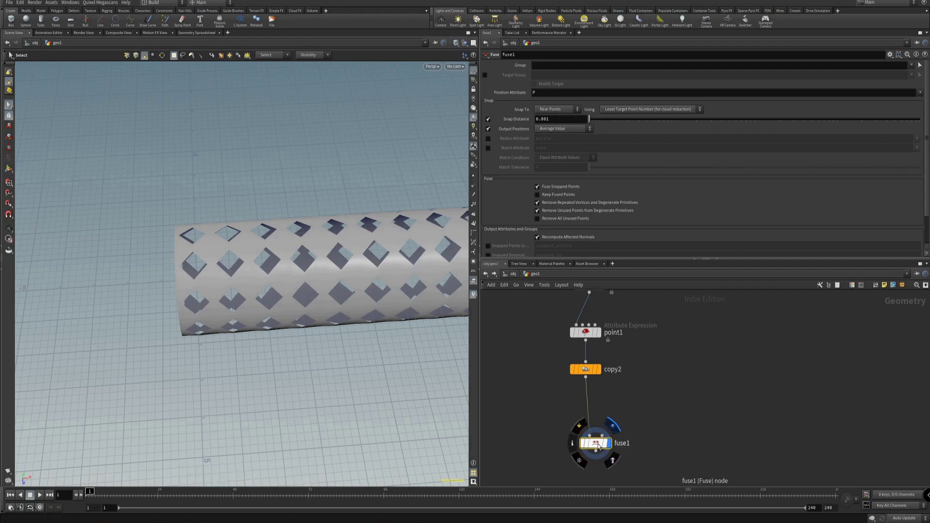
left_click_drag(596, 443, 590, 419)
- Examine the fused tube's surface and the shape of its diamond holes from several angles
left_click_drag(324, 303, 333, 253, "alt")
double_click(349, 293)
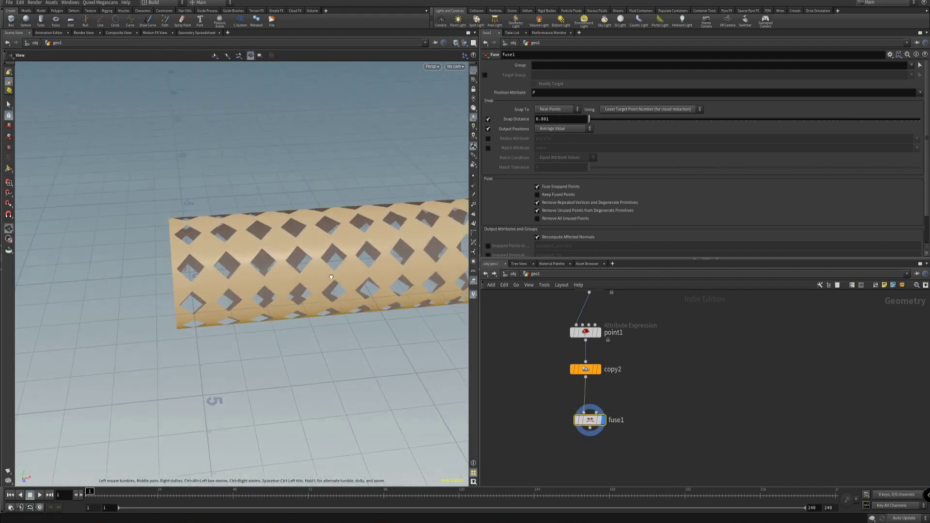
middle_click_drag(334, 253, 333, 301, "alt")
left_click_drag(333, 302, 324, 274, "alt")
right_click_drag(325, 275, 378, 301, "alt")
double_click(371, 307)
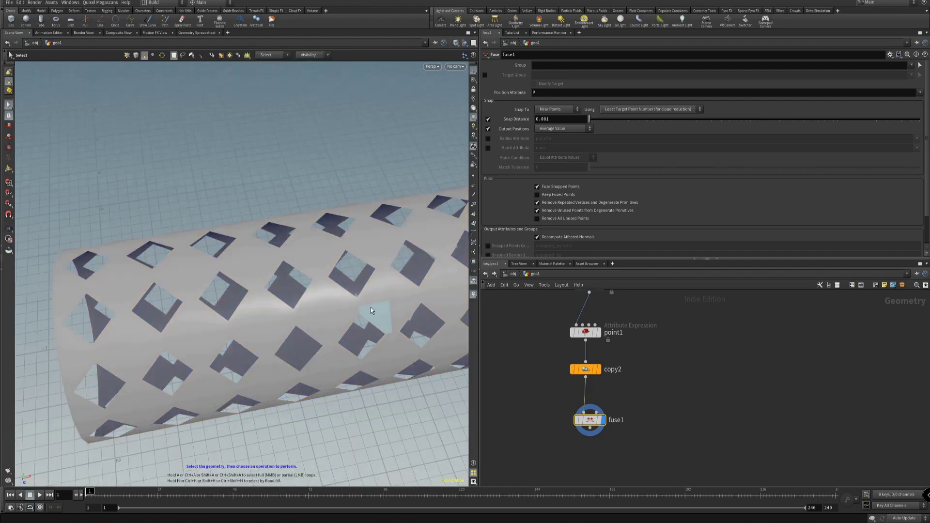
left_click_drag(360, 208, 377, 322, "alt")
left_click(375, 310)
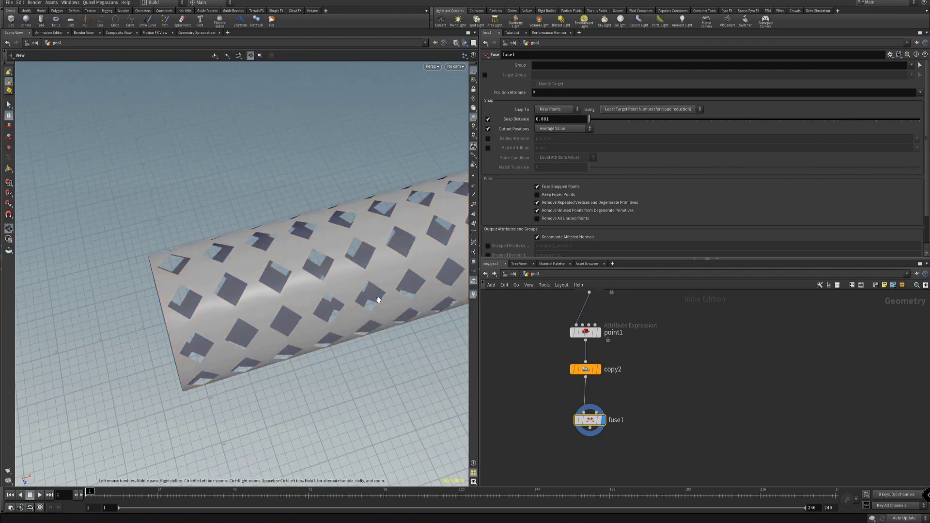
double_click(384, 272)
right_click_drag(383, 273, 360, 339, "alt")
left_click_drag(359, 339, 292, 358, "alt")
right_click_drag(292, 358, 351, 338, "alt")
left_click_drag(351, 338, 368, 364, "alt")
- Rearrange the upstream nodes, moving the first copy node away from the delete and bend nodes
middle_click_drag(550, 372, 542, 436)
scroll(538, 439, "down", 3)
scroll(549, 367, "up", 3)
mouse_move(608, 371)
middle_mouse_down()
mouse_move(609, 426)
mouse_move(623, 375)
middle_mouse_up()
left_click_drag(569, 386, 512, 399)
scroll(641, 386, "down", 3)
left_click_drag(592, 393, 591, 357, "shift")
middle_click_drag(608, 413, 609, 391)
left_click(555, 409)
left_click_drag(554, 391, 559, 375)
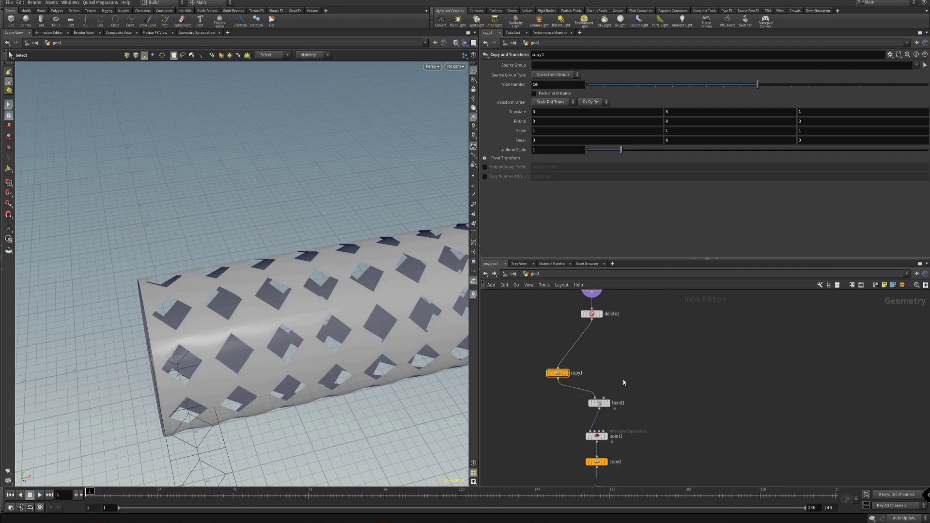
- Display the first copy node's flat strip and move the node higher to make room before the bend
scroll(590, 410, "up", 2)
left_click(599, 405)
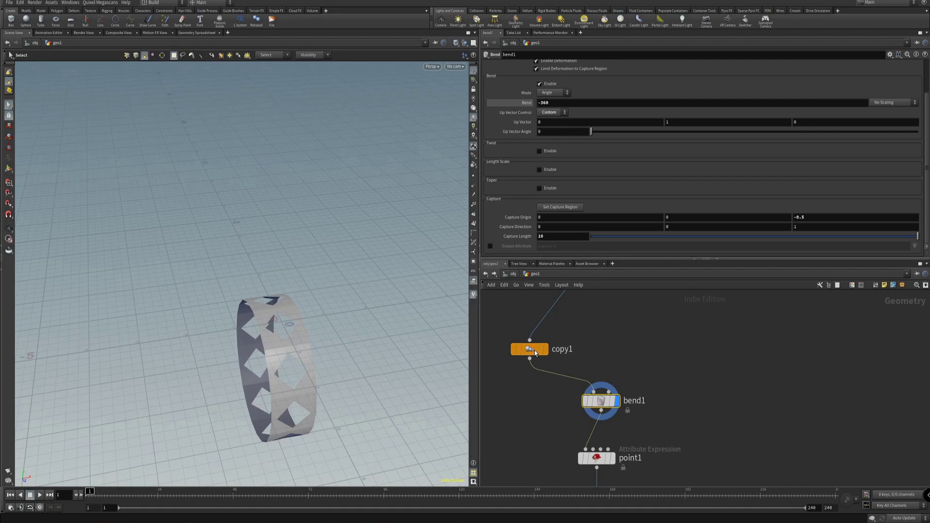
left_click(538, 354)
left_click_drag(543, 320, 547, 294)
- Insert a Subdivide node between the first copy and bend nodes, displaying it with an increased depth
key("Tab")
type("sub")
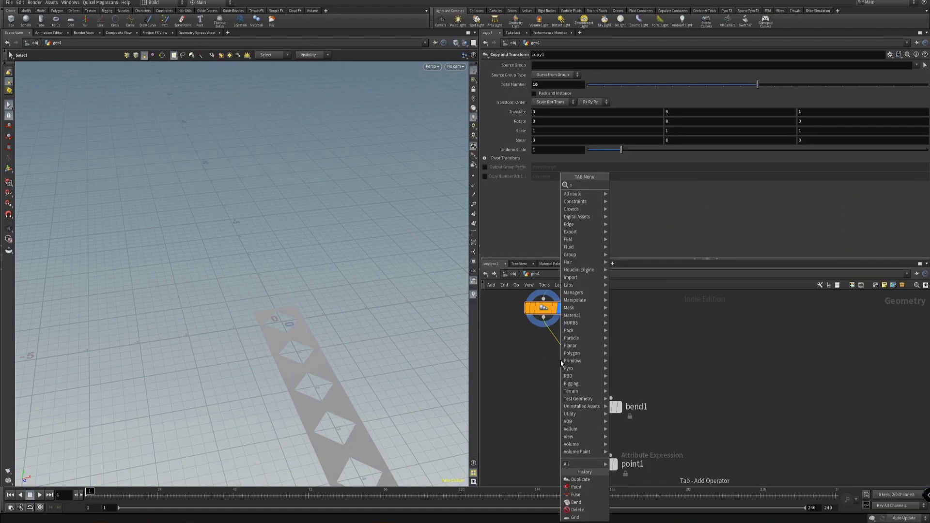
key("Return")
left_click(561, 361)
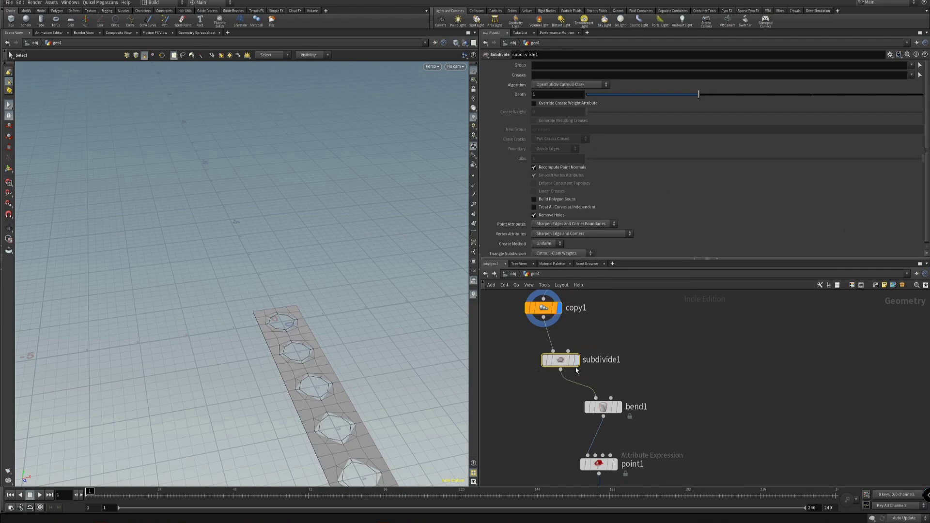
left_click(577, 360)
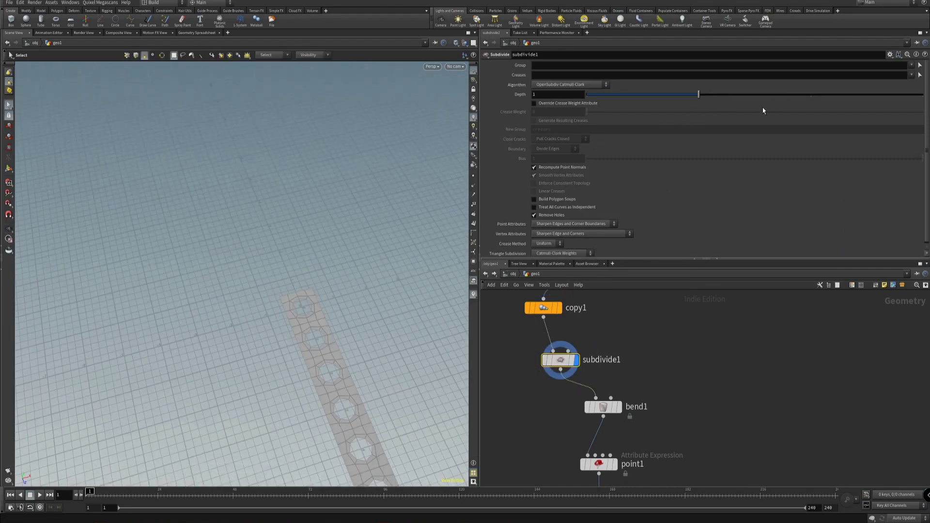
left_click(792, 96)
- Display the fuse node to view the subdivided tube and its rounded holes up close
left_click_drag(402, 272, 354, 305, "alt")
scroll(638, 433, "down", 3)
scroll(638, 434, "down", 2)
middle_click_drag(586, 407, 534, 291)
left_click(576, 382)
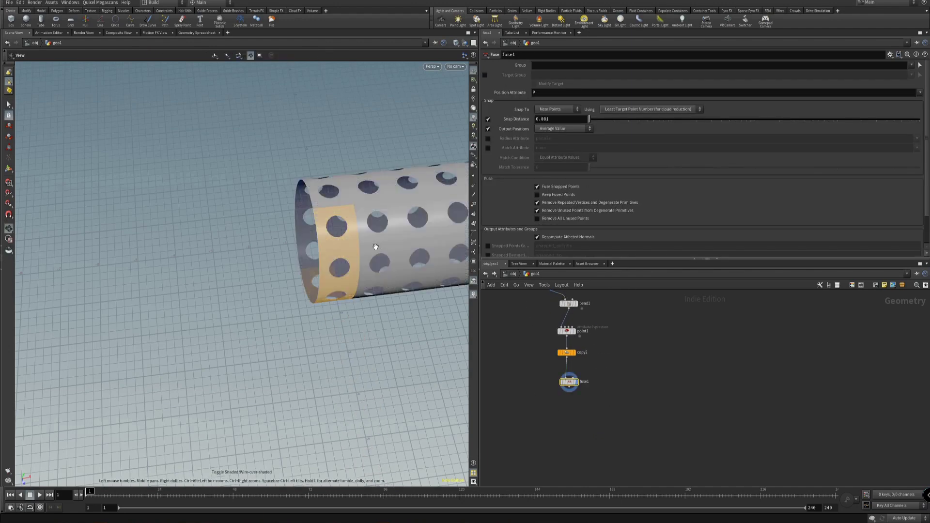
middle_click_drag(374, 248, 284, 280, "alt")
right_click_drag(285, 280, 353, 301, "alt")
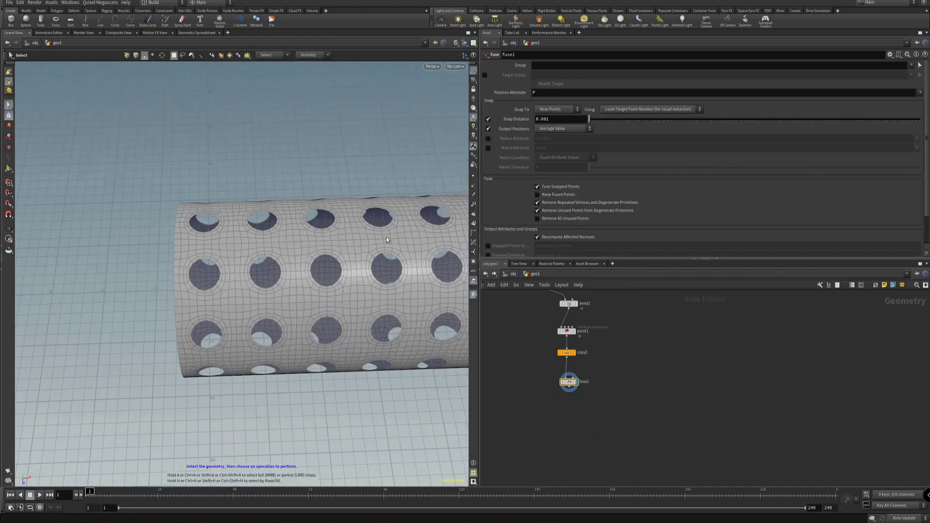
- Set the PolyBevel distance to about 0.406 to resize the tube's holes
scroll(585, 346, "down", 3)
middle_click_drag(584, 346, 557, 429)
scroll(556, 368, "up", 5)
middle_click_drag(561, 384, 600, 372)
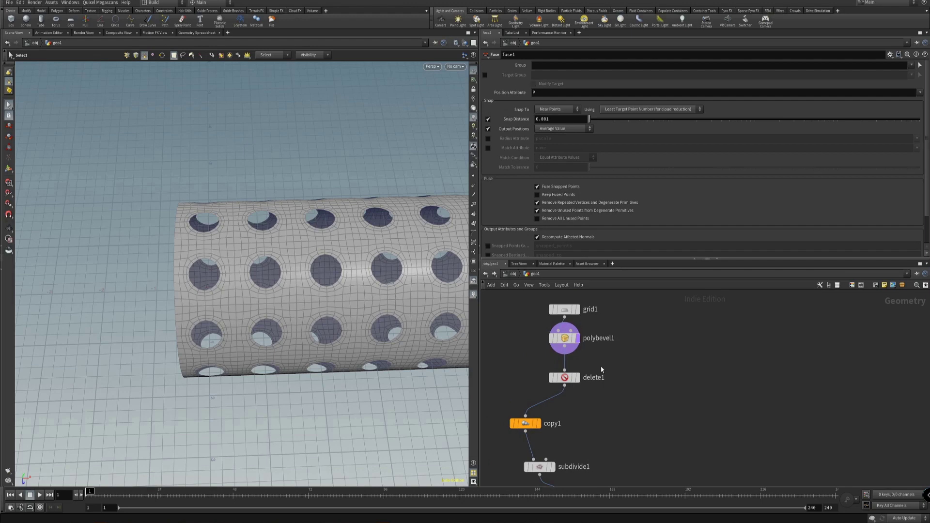
left_click(560, 333)
mouse_move(713, 103)
left_mouse_down()
mouse_move(674, 103)
mouse_move(761, 103)
mouse_move(703, 103)
left_mouse_up()
mouse_move(746, 98)
left_mouse_down()
mouse_move(685, 100)
mouse_move(702, 101)
left_mouse_up()
left_click_drag(463, 196, 381, 229, "alt")
key("w")
key("w")
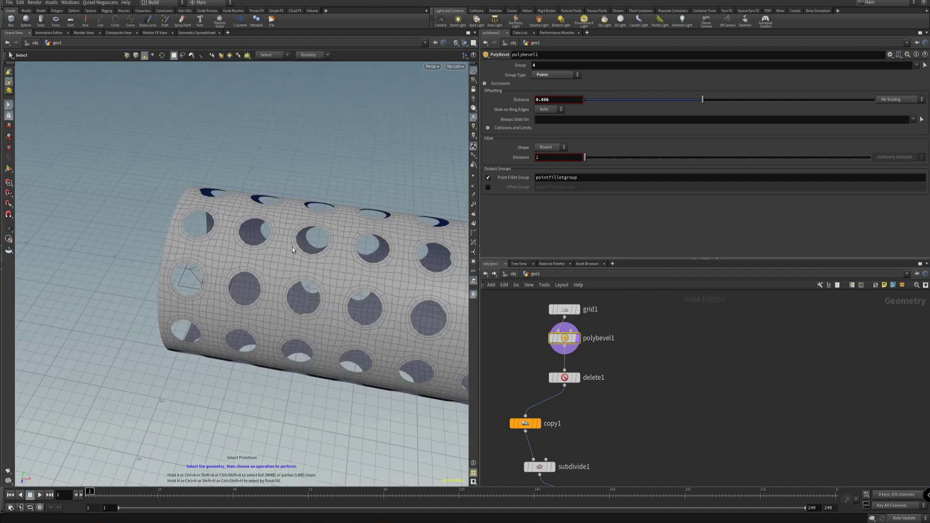
- Display the second copy node instead of the fuse node
scroll(621, 414, "down", 3)
middle_click_drag(621, 414, 638, 328)
scroll(655, 440, "up", 1)
middle_click_drag(655, 440, 665, 376)
left_click(609, 397)
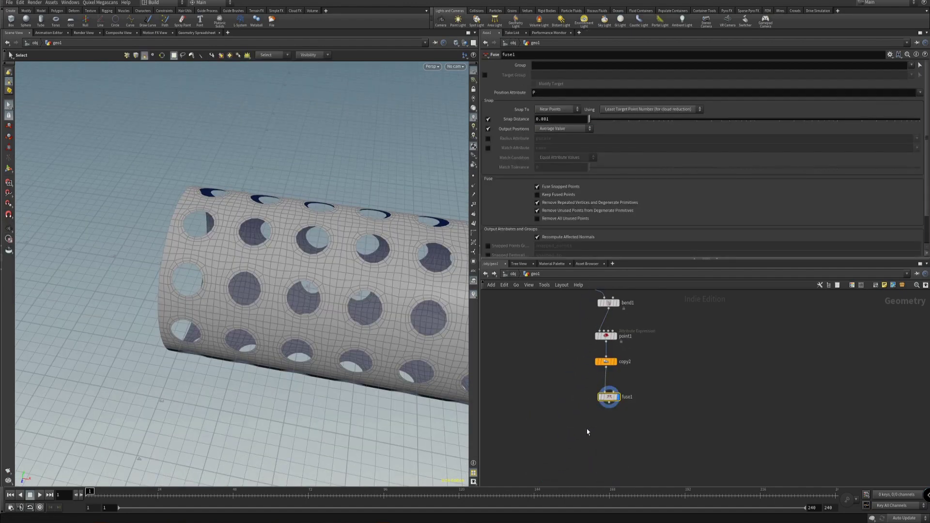
left_click_drag(616, 359, 597, 355)
- Twist the tube's rings by rotating the second copy node's transform about 21.49 degrees around X
key("r")
left_click_drag(311, 317, 374, 307, "alt")
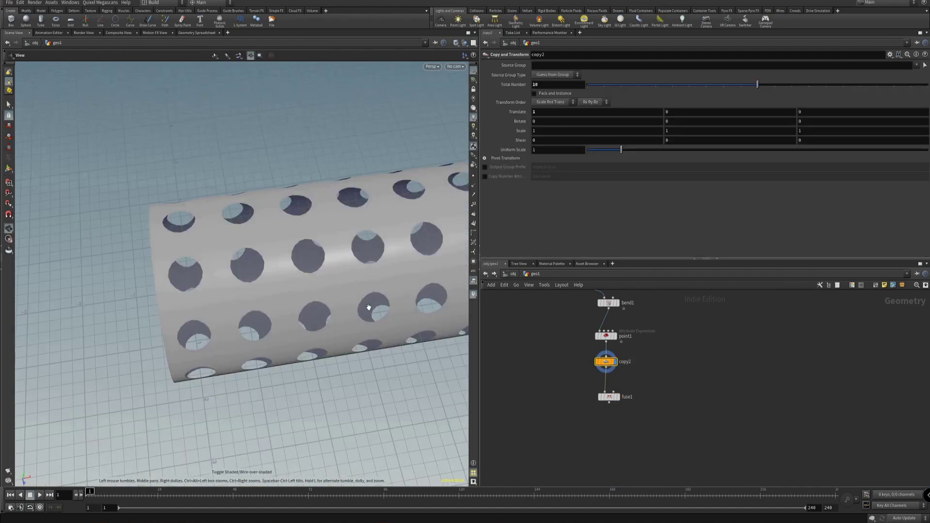
mouse_move(324, 290)
left_mouse_down("alt")
mouse_move(376, 261)
mouse_move(324, 257)
mouse_move(308, 274)
left_mouse_up("alt")
key("Return")
left_click_drag(235, 336, 245, 318)
right_click_drag(218, 316, 238, 311, "alt")
left_click_drag(238, 312, 266, 336, "alt")
right_click_drag(266, 335, 285, 333, "alt")
left_click_drag(284, 333, 274, 309, "alt")
left_click_drag(275, 309, 324, 314, "alt")
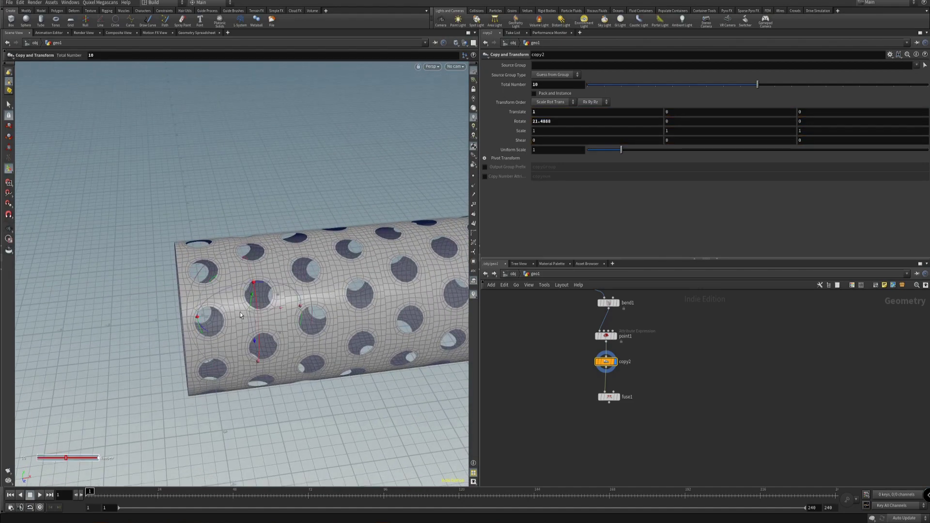
- Adjust the second copy node's X rotation to about 25.37 degrees while checking how the holes stagger
left_click_drag(226, 312, 284, 293, "alt")
right_click_drag(284, 293, 318, 310, "alt")
left_click_drag(318, 310, 386, 294, "alt")
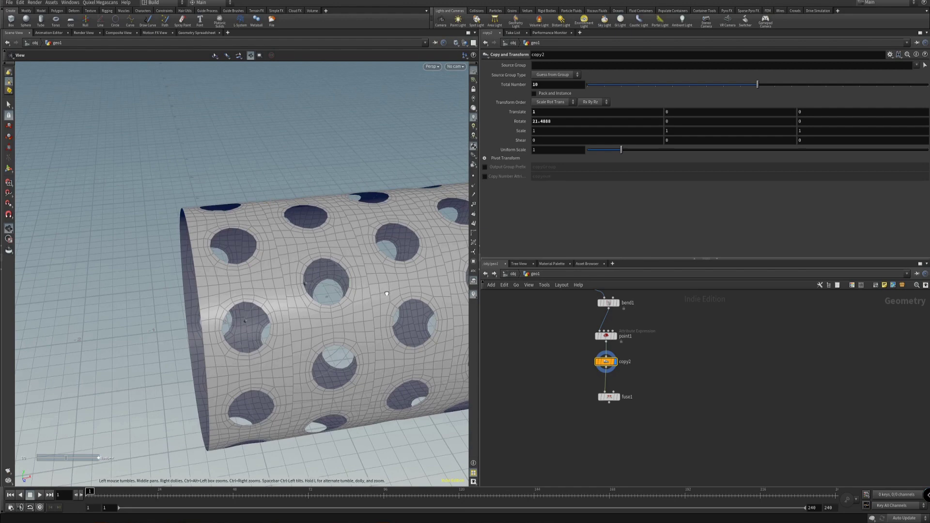
key("Return")
left_click_drag(310, 299, 285, 302)
right_click_drag(284, 303, 300, 297, "alt")
mouse_move(299, 297)
left_mouse_down("alt")
mouse_move(331, 294)
mouse_move(286, 304)
left_mouse_up("alt")
middle_click_drag(566, 124, 599, 123)
left_click_drag(281, 305, 290, 303, "alt")
right_click_drag(291, 303, 270, 315, "alt")
- Try a total number of 12 on the first copy node and undo it
scroll(574, 350, "down", 3)
middle_click_drag(566, 319, 546, 360)
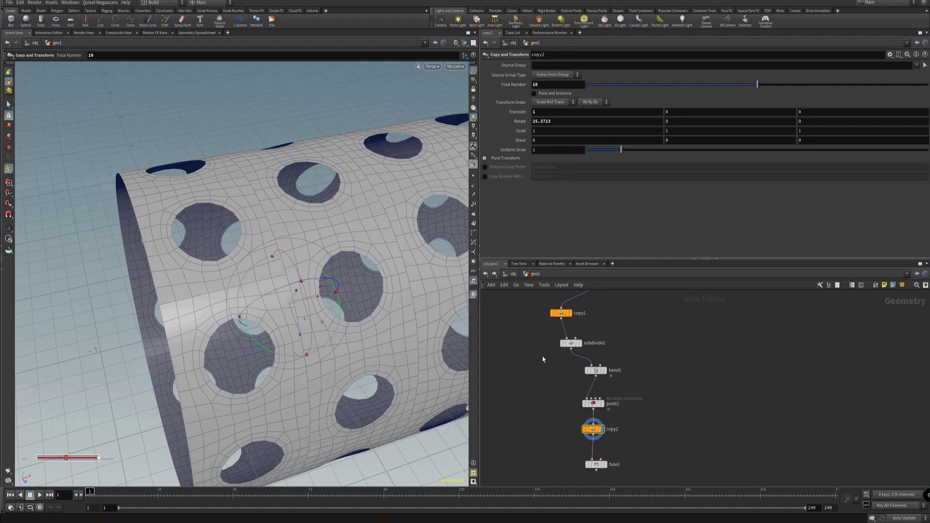
scroll(540, 368, "up", 2)
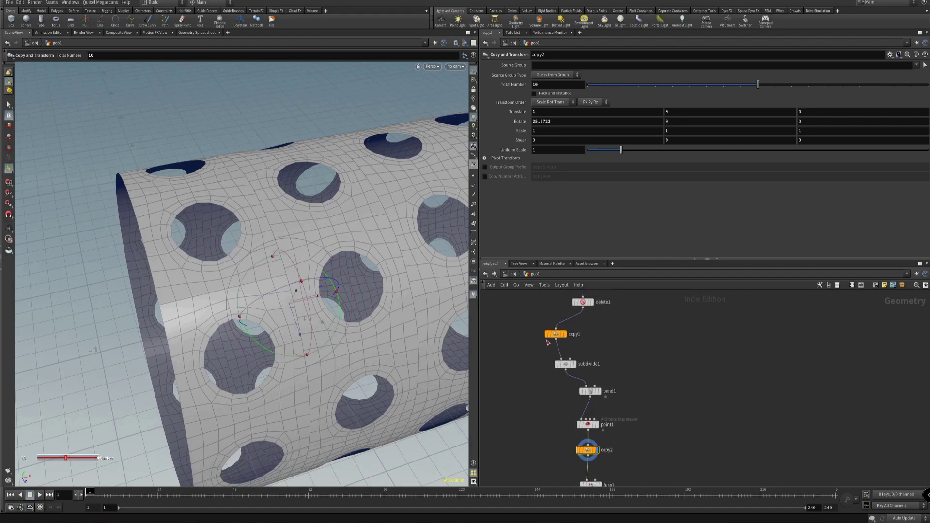
left_click(556, 334)
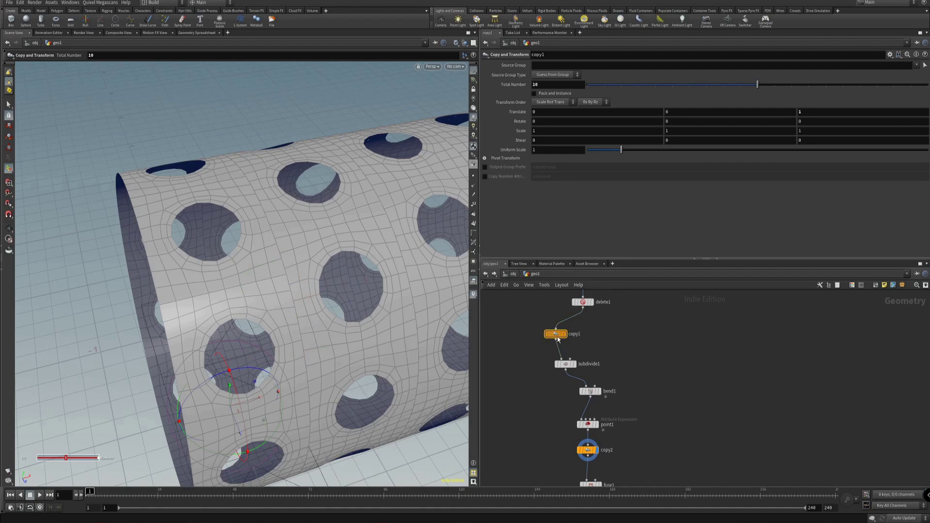
right_click(550, 85)
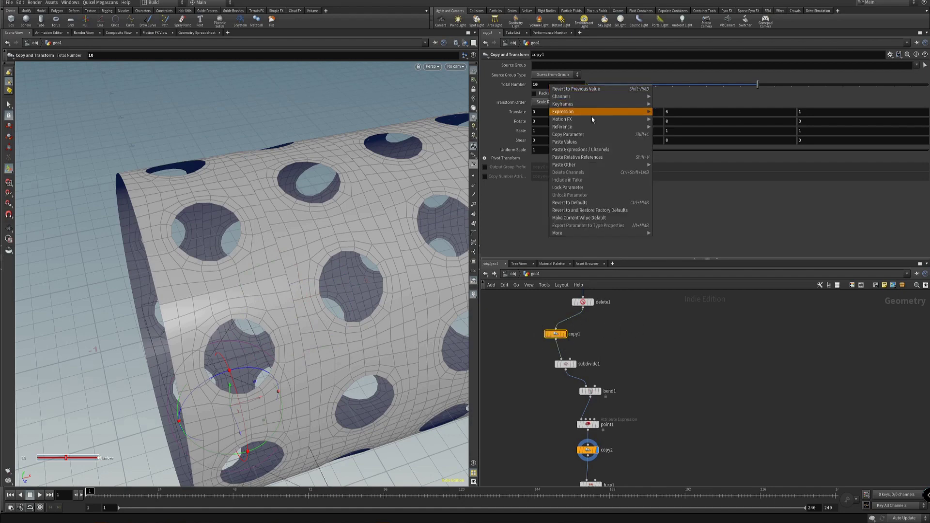
left_click(526, 239)
left_click_drag(760, 88, 792, 87)
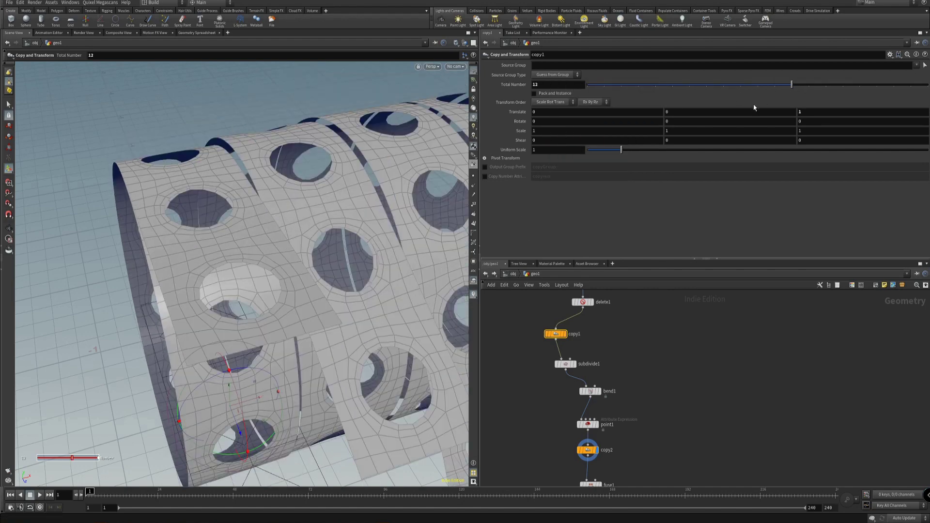
key("ctrl+z")
right_click(562, 84)
mouse_move(642, 126)
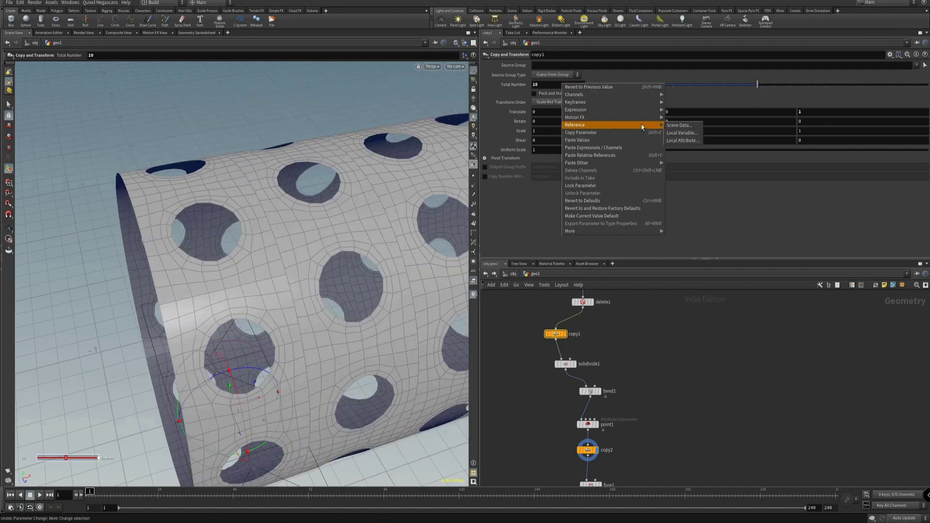
left_click(545, 209)
- Try a higher total number on the first copy node, inspect the tube's seam, and undo the change
right_click_drag(380, 228, 335, 241, "alt")
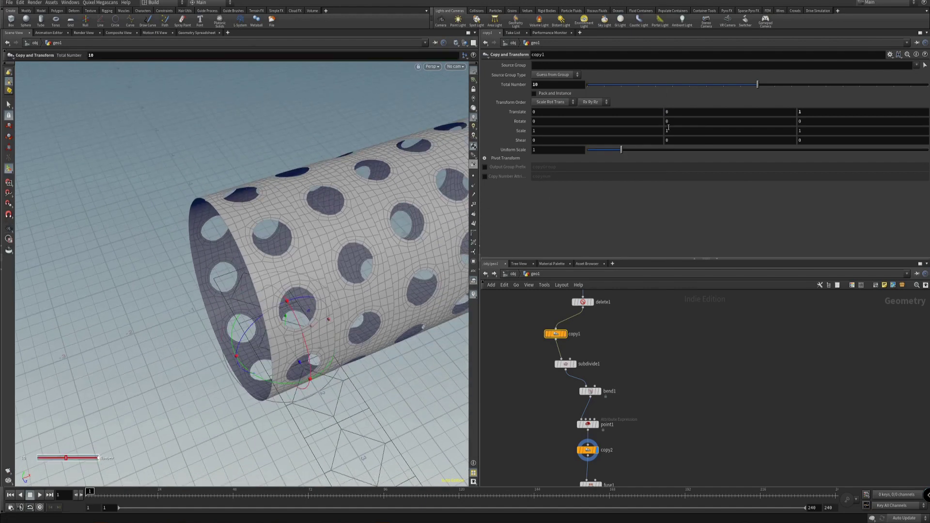
left_click_drag(368, 241, 326, 254, "alt")
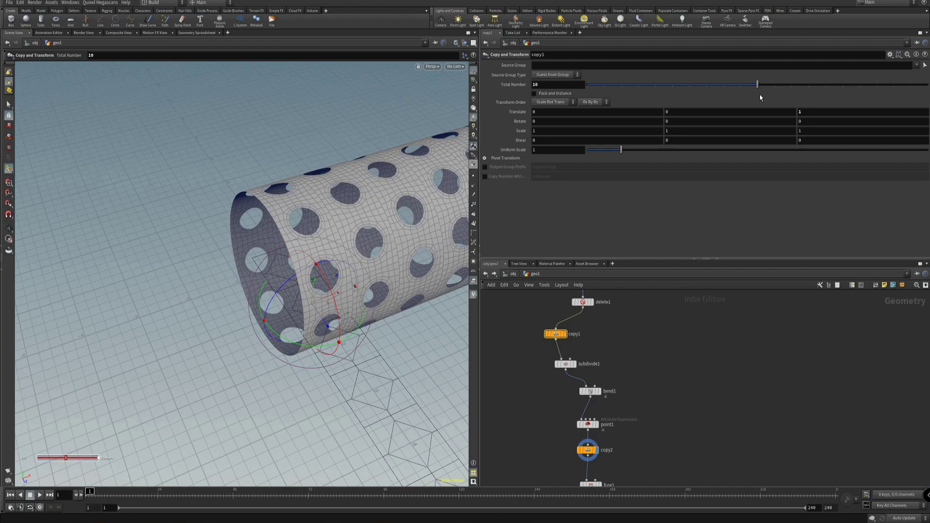
left_click_drag(758, 85, 826, 85)
right_click_drag(365, 235, 341, 222, "alt")
left_click_drag(341, 223, 407, 247, "alt")
middle_click_drag(407, 248, 328, 253, "alt")
left_click_drag(328, 253, 301, 251, "alt")
right_click_drag(301, 252, 308, 251, "alt")
key("ctrl+z")
key("ctrl+z")
key("ctrl+z")
key("ctrl+z")
- Copy the first copy node's Total Number parameter for referencing
left_click_drag(324, 273, 345, 310, "alt")
right_click(551, 86)
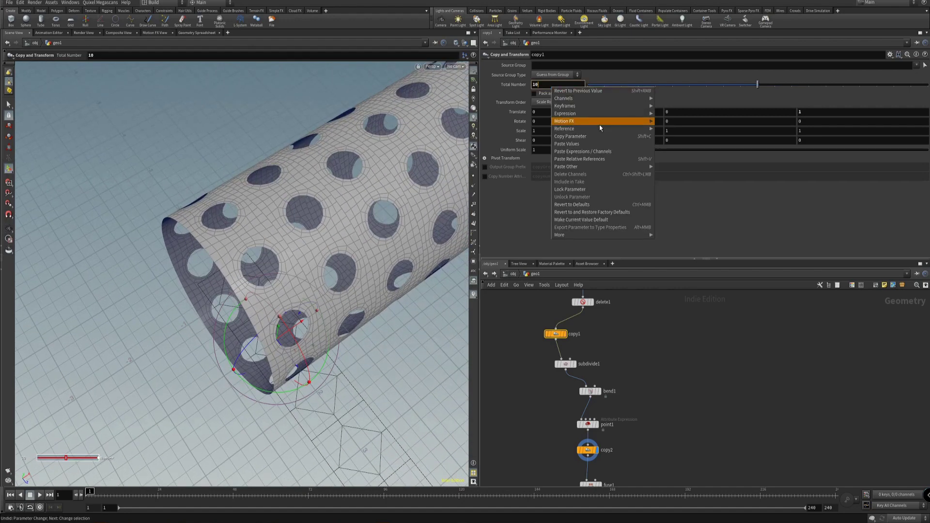
left_click(602, 137)
- Paste the copied parameter as a relative reference, ch("../copy1/ncy"), into the second copy node's X rotation
middle_click_drag(668, 400, 666, 318)
scroll(623, 371, "up", 3)
left_click(567, 366)
left_click_drag(461, 189, 425, 227, "alt")
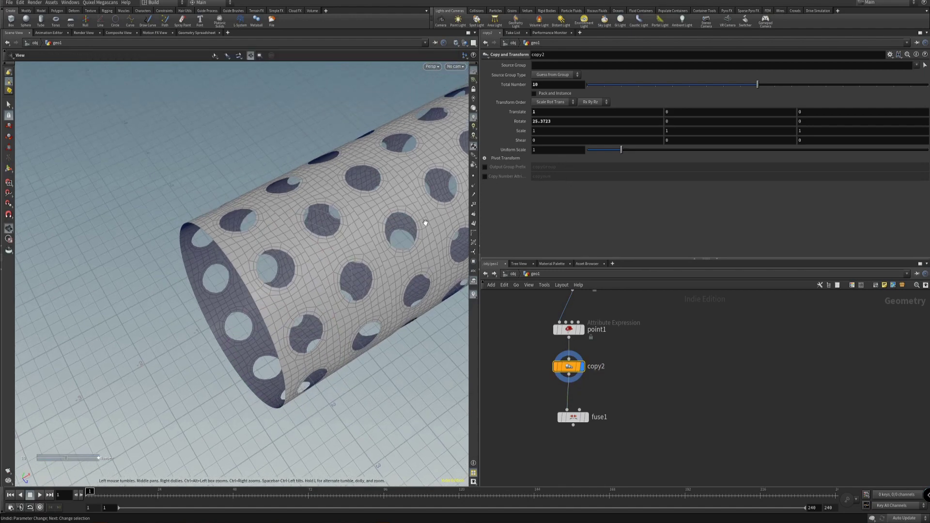
left_click(556, 121)
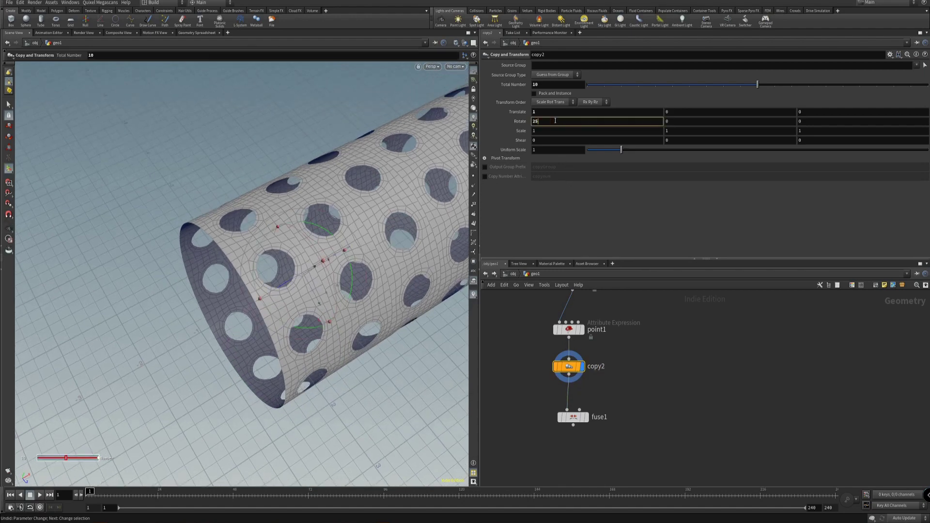
right_click(555, 121)
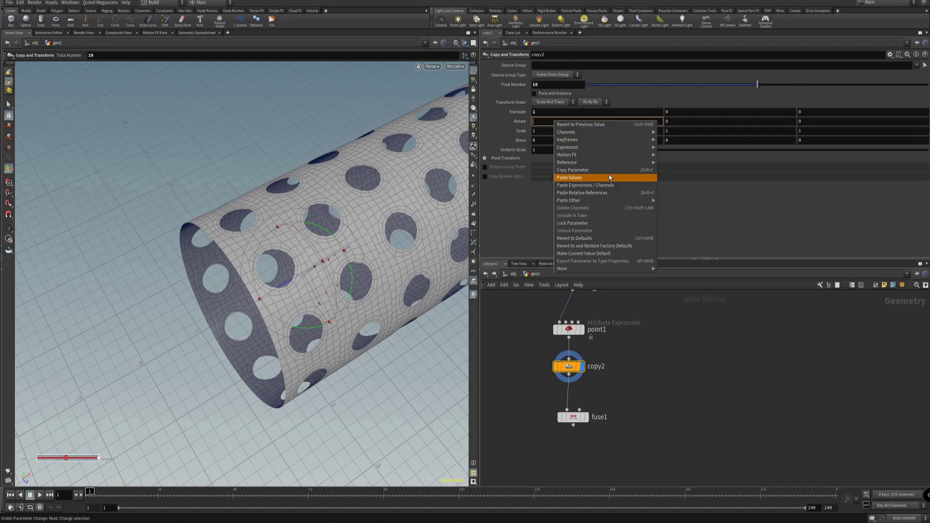
left_click(615, 194)
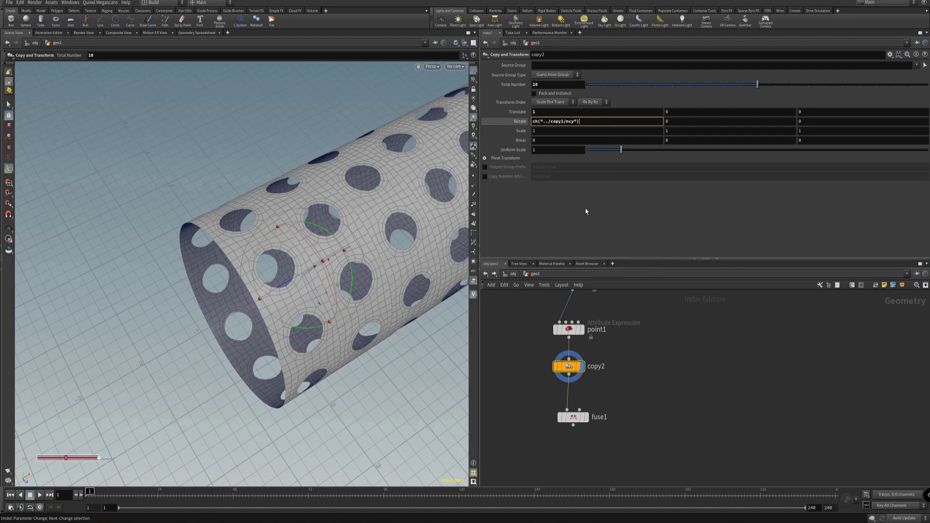
left_click(593, 122)
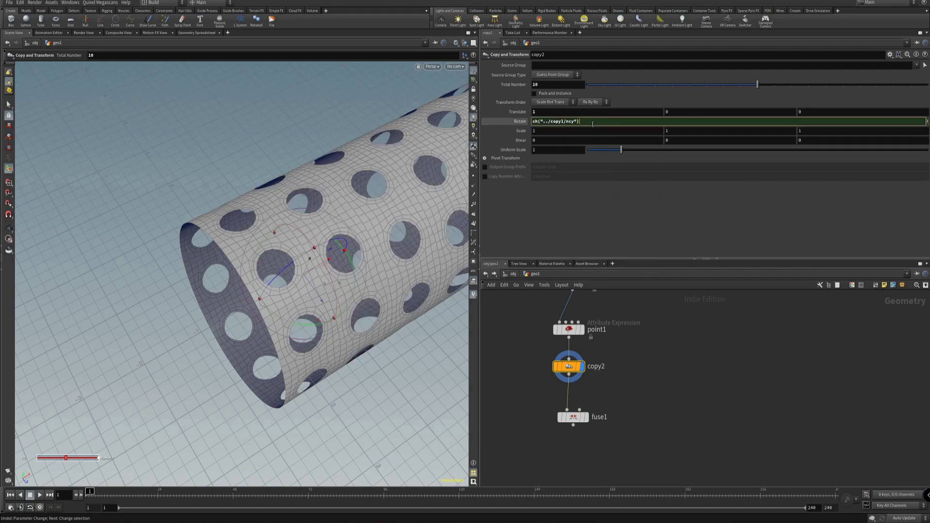
key("Return")
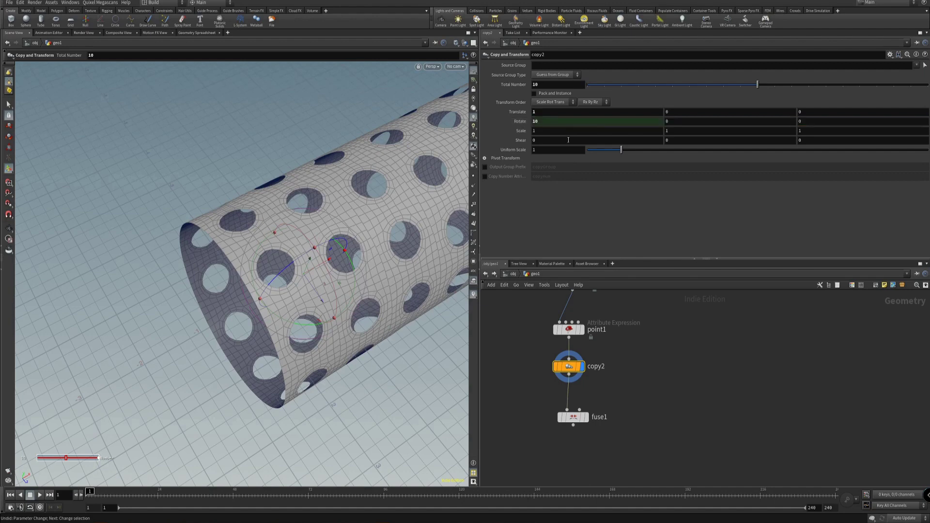
left_click(558, 122)
left_click(565, 122)
key("Return")
- Test the linked rotation by setting the first copy node's total number to 13
scroll(609, 299, "down", 3)
middle_click_drag(610, 299, 581, 399)
scroll(567, 351, "up", 2)
left_click(522, 355)
left_click_drag(758, 84, 809, 84)
scroll(659, 386, "down", 3)
middle_click_drag(659, 386, 675, 340)
scroll(622, 435, "up", 3)
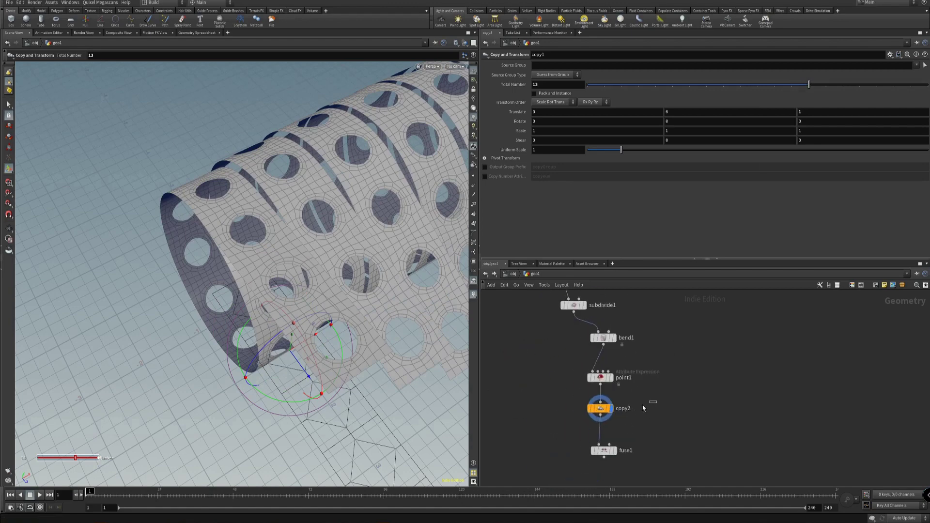
- Check the second copy node, then restore the first copy node's total number to 10
left_click(601, 409)
scroll(640, 299, "down", 2)
middle_click_drag(640, 299, 660, 375)
scroll(623, 391, "up", 3)
left_click(578, 387)
left_click(553, 408)
left_click_drag(775, 84, 758, 89)
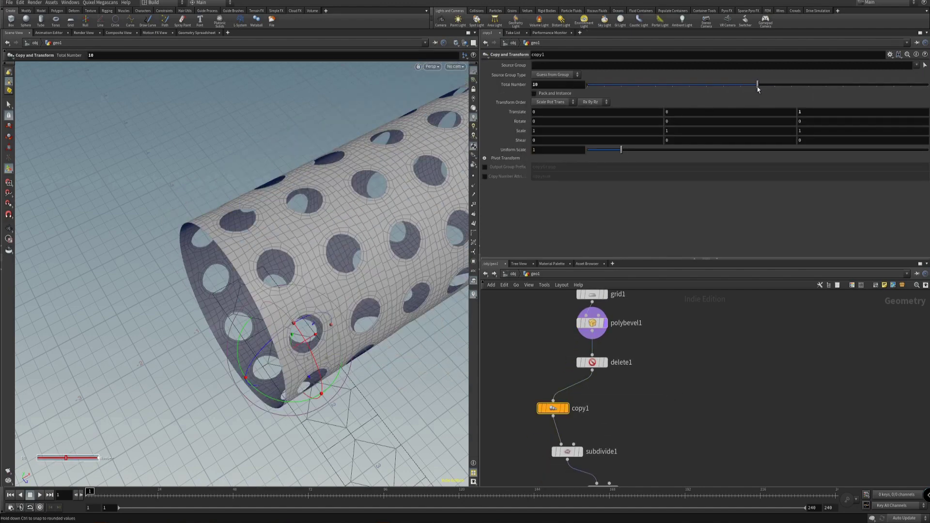
- Change the second copy node's X rotation expression to 360 / ch("../copy1/ncy") / 2
scroll(659, 456, "down", 3)
middle_click_drag(659, 455, 651, 348)
scroll(648, 397, "up", 2)
left_click(609, 408)
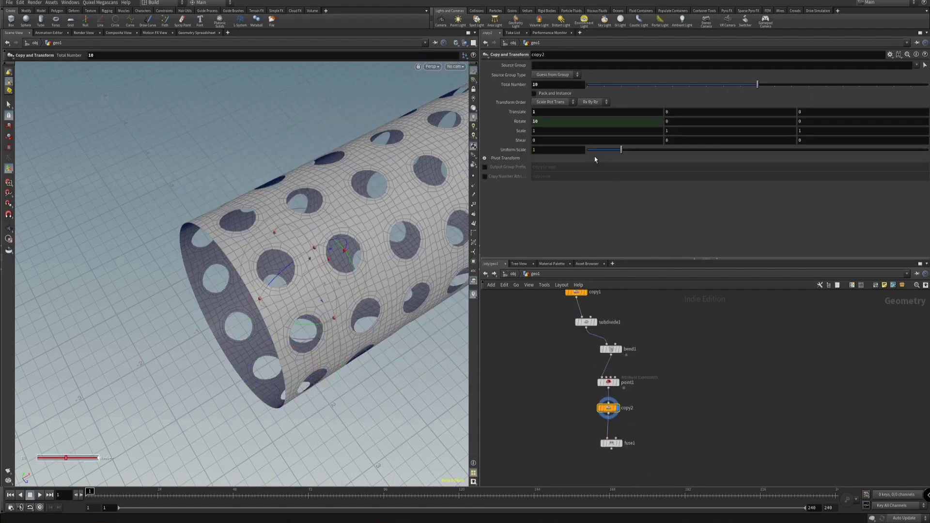
left_click(537, 122)
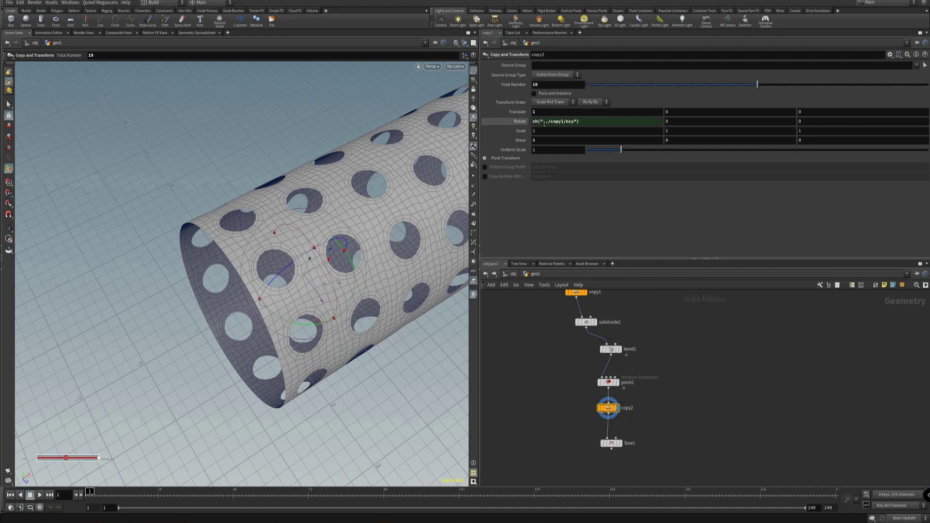
left_click(534, 121)
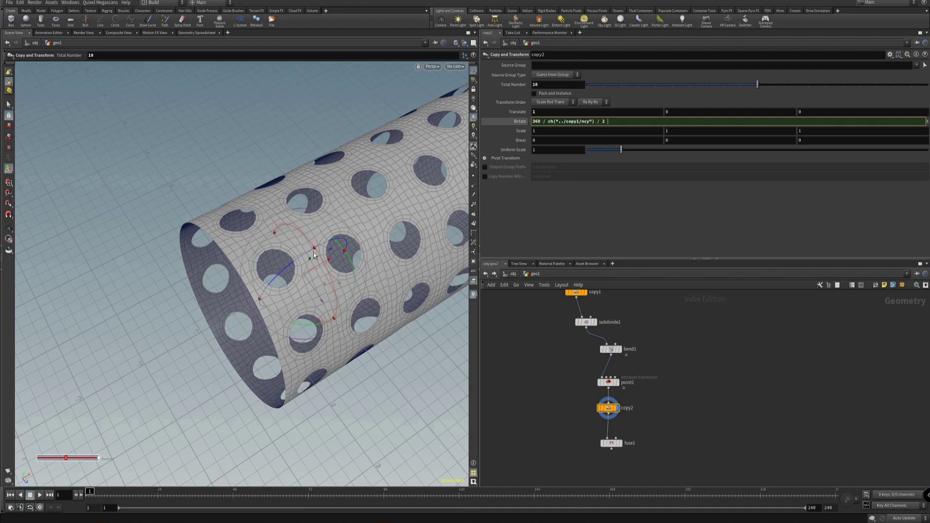
key("Return")
- Examine the staggered hole pattern along the tube, with and without the wireframe overlay
left_click_drag(325, 267, 237, 299, "alt")
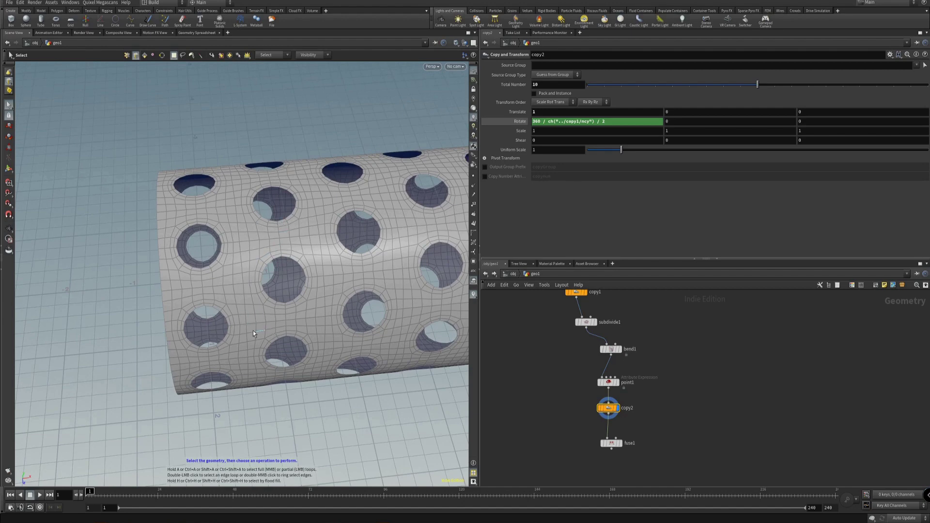
left_click_drag(249, 325, 251, 290, "alt")
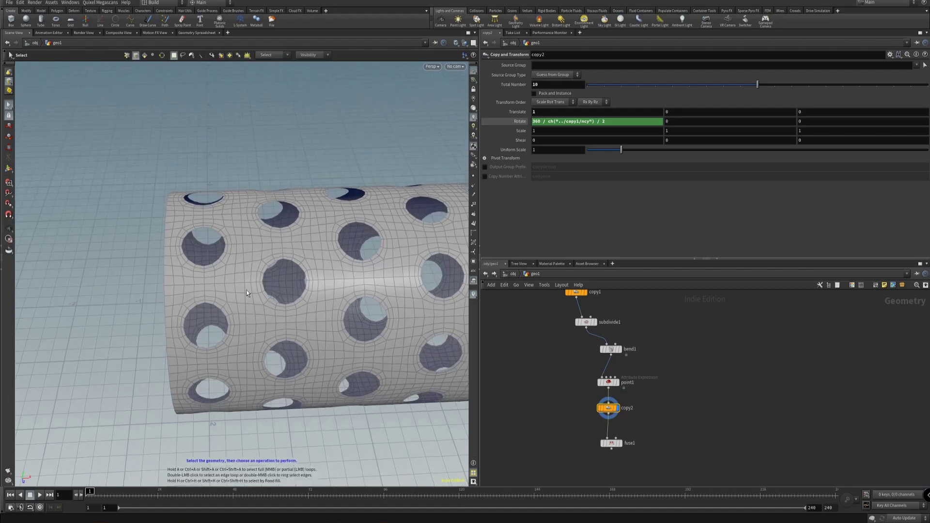
left_click_drag(385, 286, 341, 289, "alt")
key("4")
double_click(341, 287)
left_click(365, 224)
left_click_drag(359, 194, 363, 160, "alt")
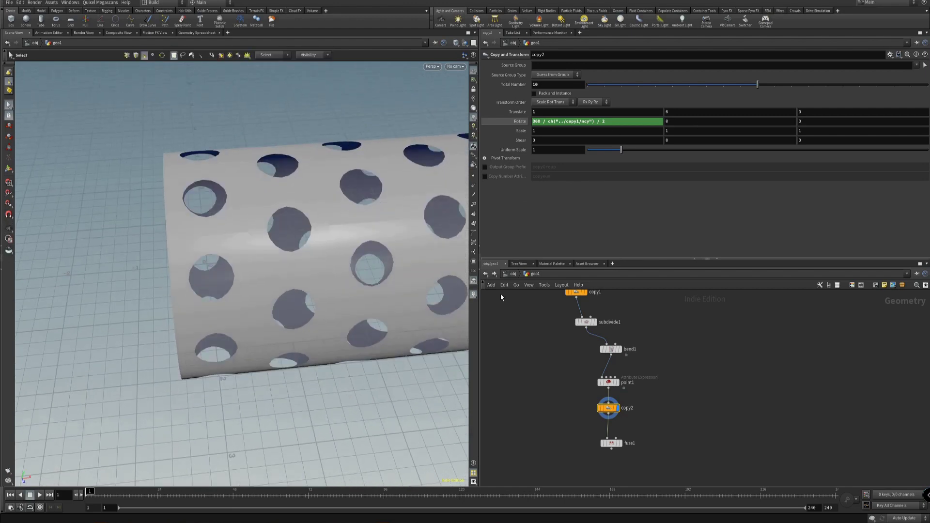
- Display the fuse node's result and inspect the fused tube in plain shading
middle_click_drag(657, 444, 630, 403)
scroll(630, 405, "up", 1)
left_click(578, 402)
key("r")
double_click(356, 296)
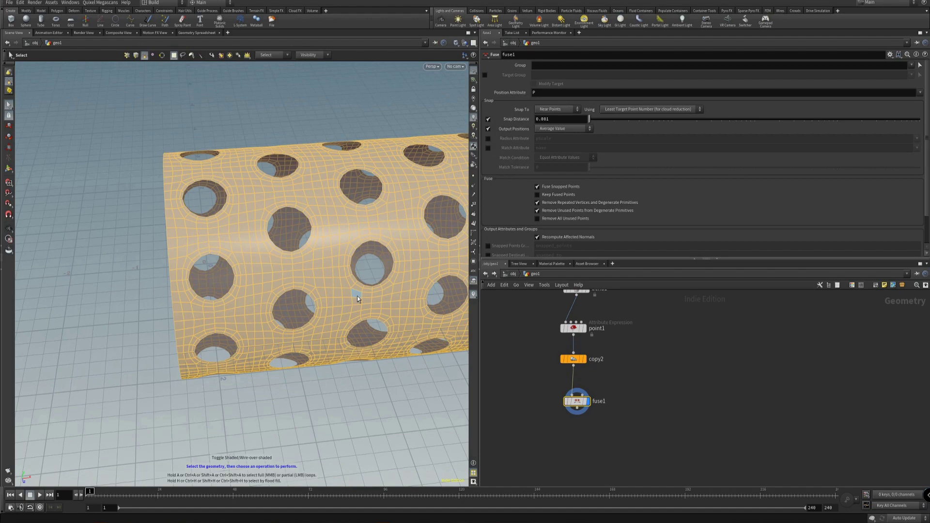
left_click_drag(356, 296, 298, 314, "alt")
right_click_drag(299, 315, 348, 303, "alt")
left_click(369, 312)
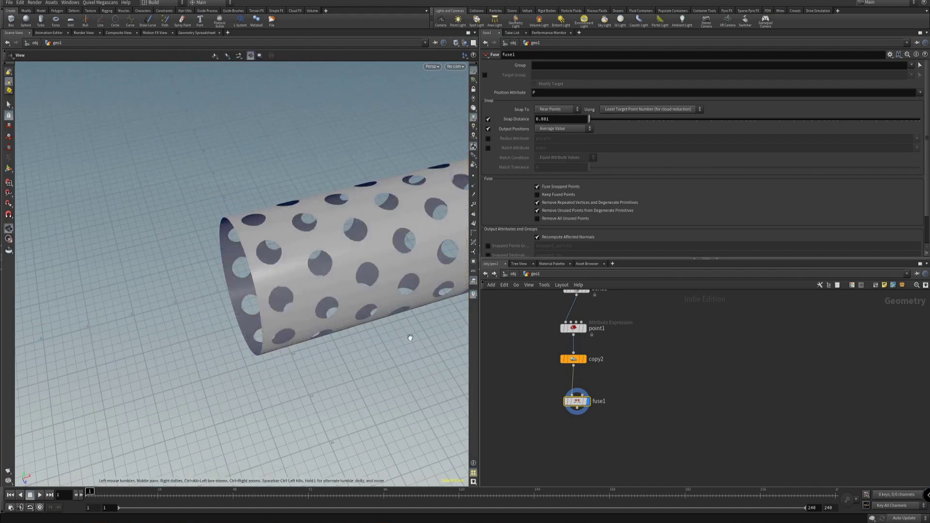
middle_click_drag(412, 339, 385, 354, "alt")
mouse_move(384, 353)
left_mouse_down()
mouse_move(378, 364)
mouse_move(374, 353)
left_mouse_up()
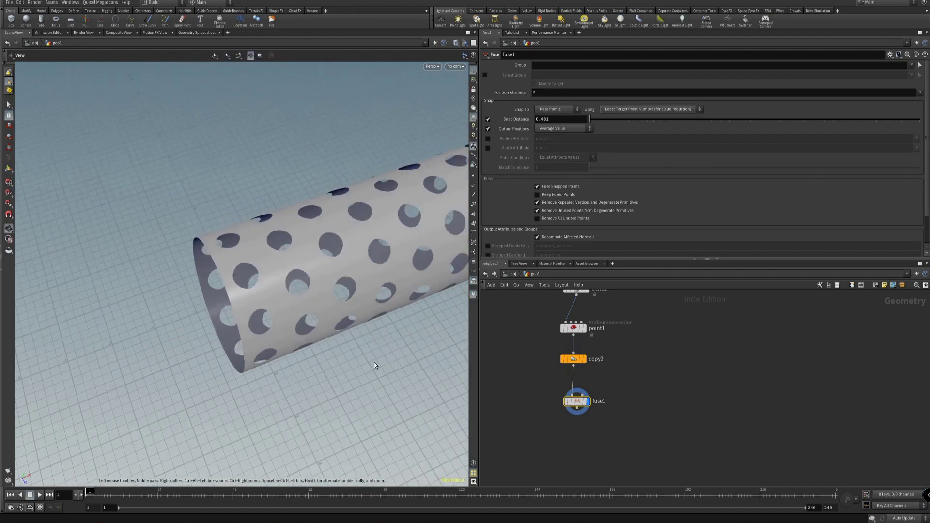
key("s")
scroll(647, 371, "down", 1)
scroll(647, 370, "down", 1)
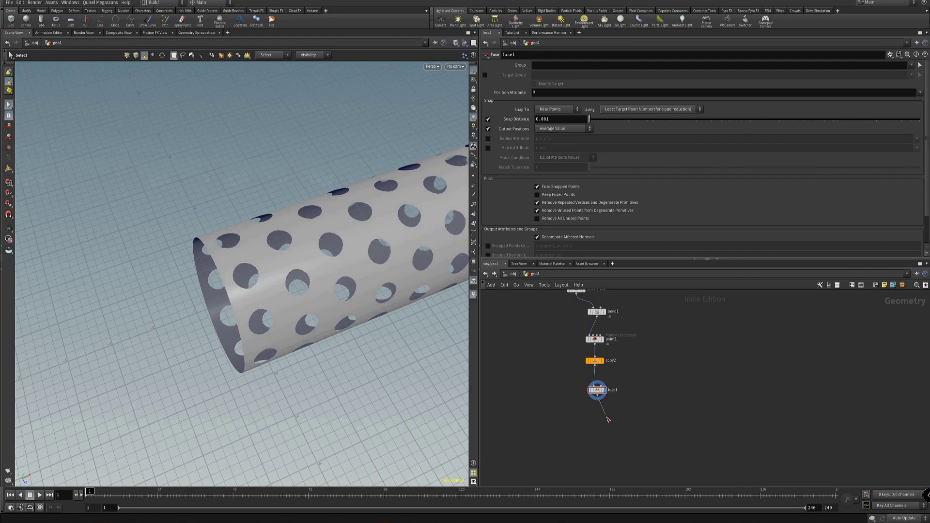
key("Tab")
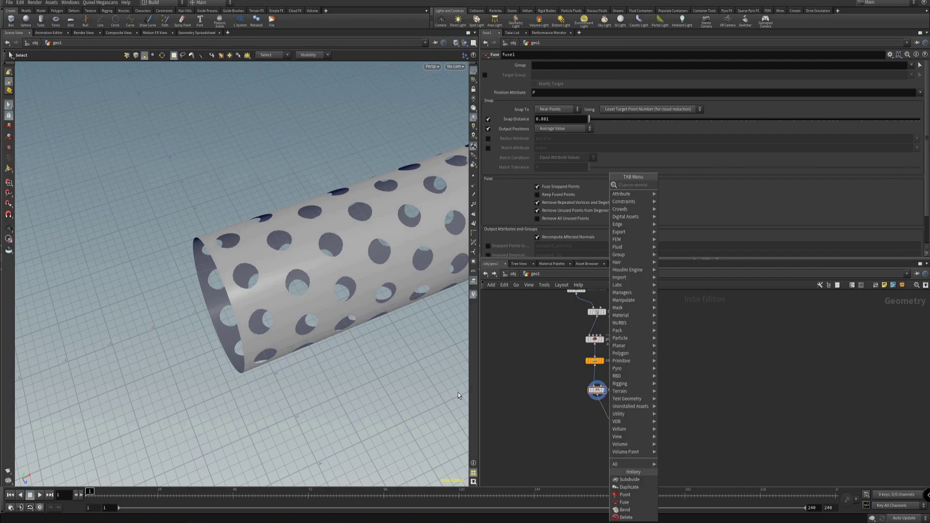
left_click_drag(440, 392, 388, 380, "alt")
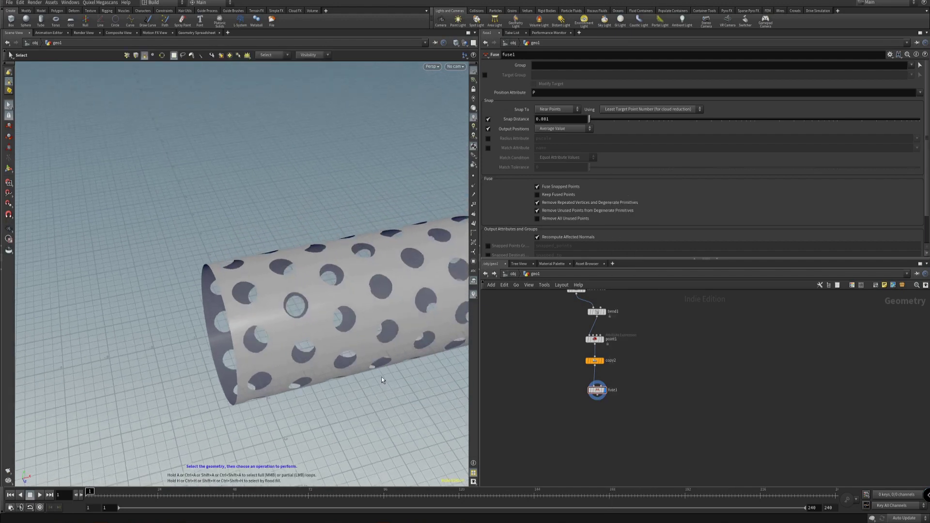
- Apply a PolyExtrude to the whole fused tube surface
key("n")
key("c")
left_click(391, 366)
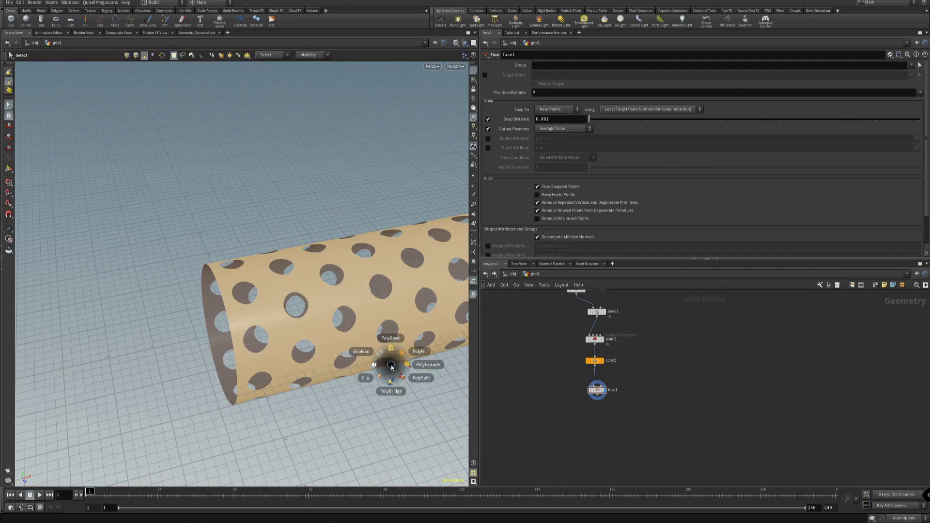
left_click(428, 368)
scroll(633, 191, "up", 4)
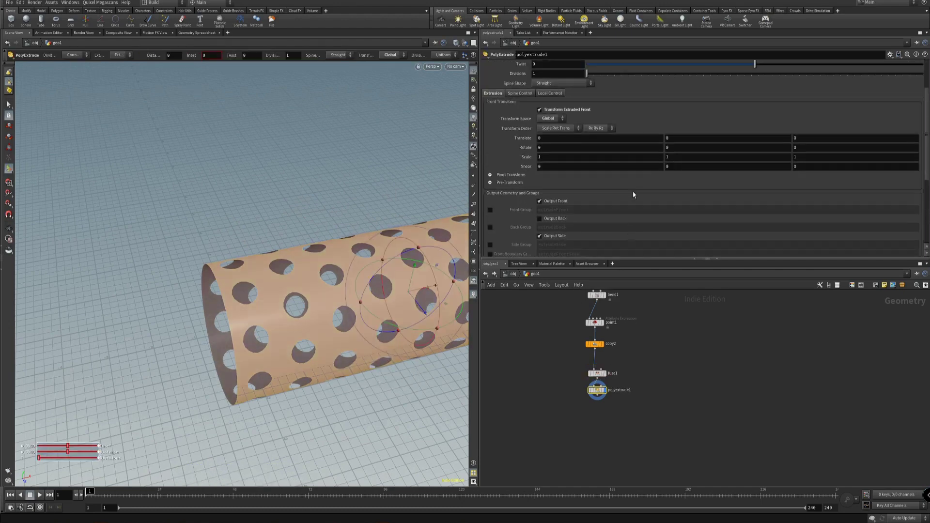
- Set the PolyExtrude distance to 0.094 to thicken the tube wall, and show the wireframe over the shading
left_click_drag(764, 85, 772, 84)
middle_click_drag(355, 263, 337, 237, "alt")
left_click_drag(337, 237, 321, 224, "alt")
middle_click_drag(320, 224, 316, 212, "alt")
key("Escape")
key("shift+w")
left_click_drag(341, 189, 387, 211)
right_click_drag(388, 210, 409, 233, "alt")
left_click_drag(409, 233, 336, 210, "alt")
mouse_move(774, 85)
left_mouse_down()
mouse_move(762, 86)
mouse_move(770, 85)
left_mouse_up()
left_click_drag(368, 194, 352, 224, "alt")
- Add a PolyBevel node after the PolyExtrude node
middle_click_drag(689, 427, 678, 404)
left_click_drag(589, 375, 595, 404)
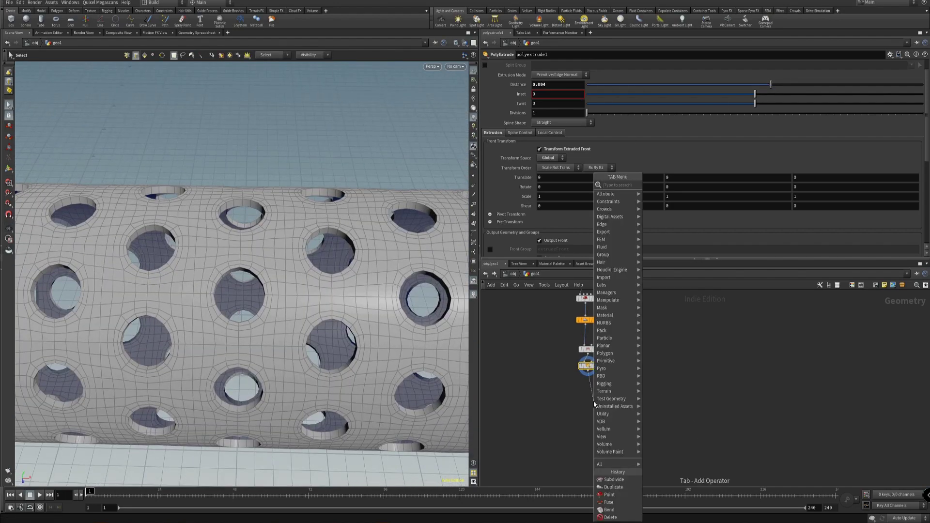
type("beve")
key("Return")
left_click(595, 402)
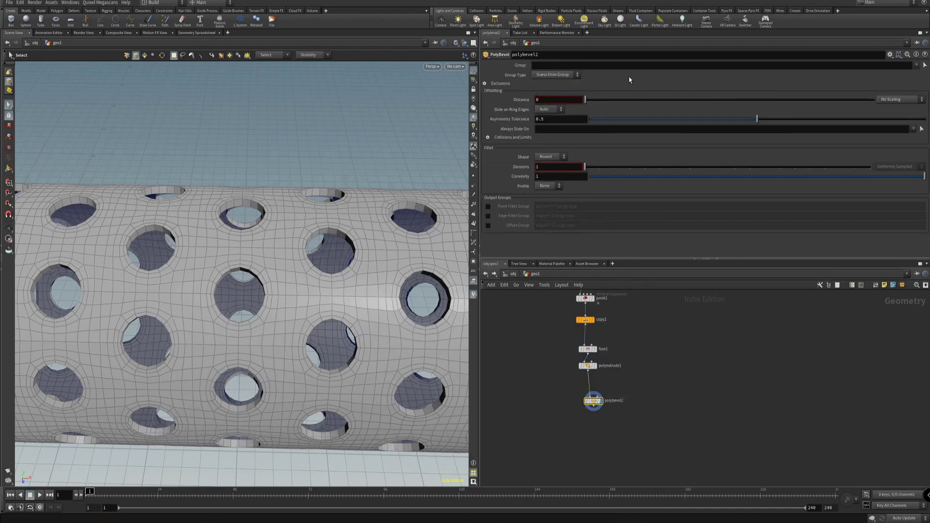
- Set the new PolyBevel node's distance to 0.016 and check the rounded hole rims in plain shading
mouse_move(378, 199)
left_mouse_down("alt")
mouse_move(368, 235)
mouse_move(367, 208)
left_mouse_up("alt")
key("shift+w")
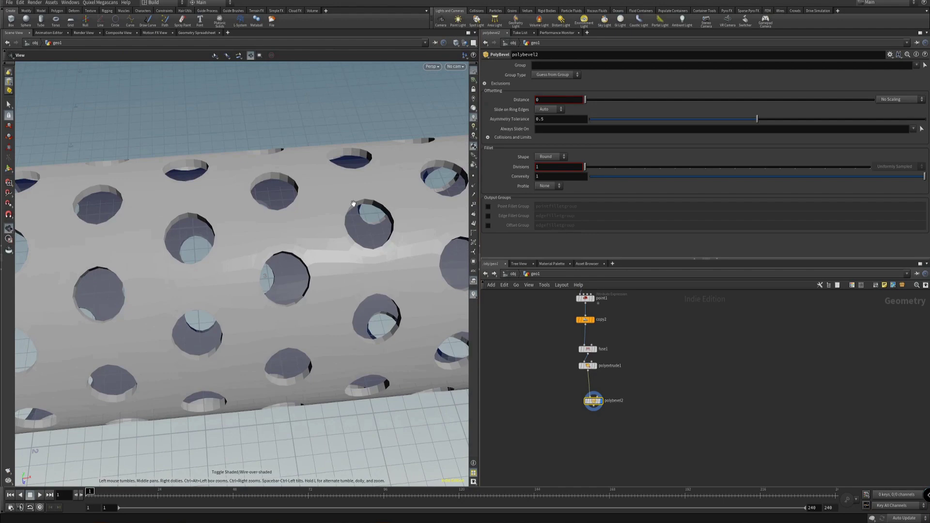
right_click_drag(367, 208, 427, 218)
mouse_move(426, 219)
left_mouse_down()
mouse_move(407, 218)
mouse_move(406, 262)
left_mouse_up()
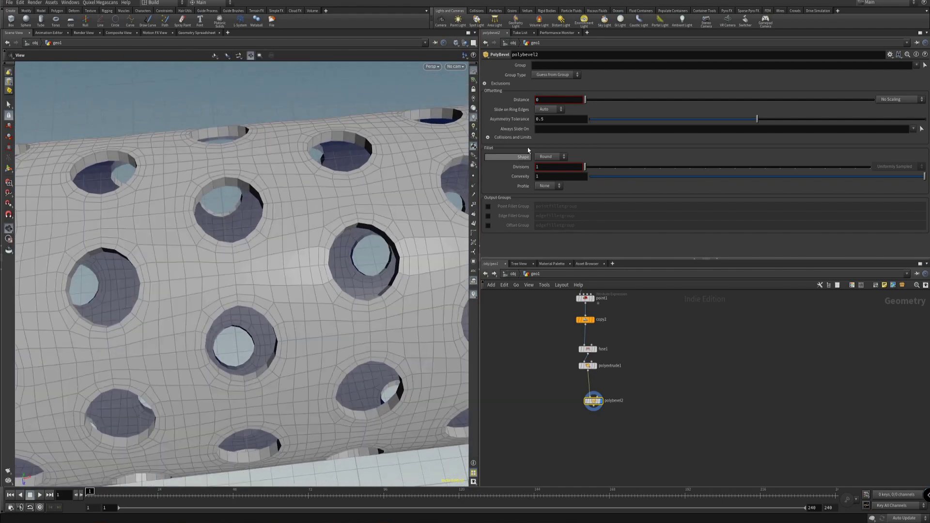
key("s")
left_click_drag(586, 100, 592, 101)
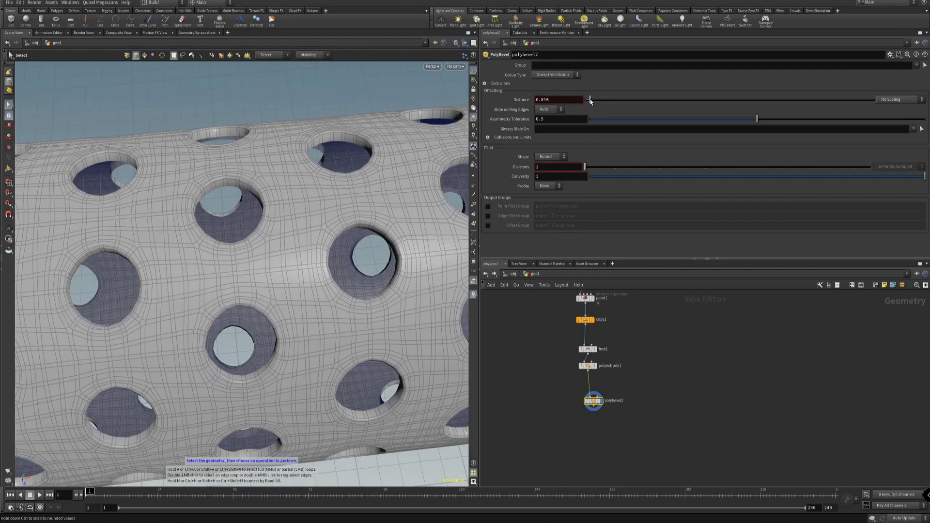
left_click_drag(426, 226, 426, 243, "alt")
key("shift+w")
right_click_drag(426, 242, 478, 243, "alt")
key("shift+w")
mouse_move(455, 243)
left_mouse_down("alt")
mouse_move(436, 261)
mouse_move(440, 270)
left_mouse_up("alt")
key("s")
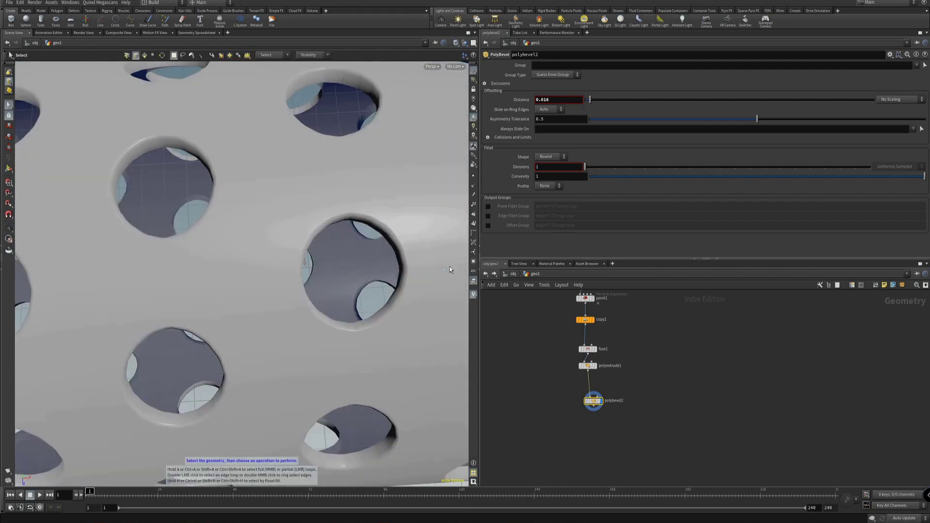
- Enable Ignore Flat Edges in the tube's PolyBevel exclusions and check the resulting edge flow around the holes
left_click(485, 83)
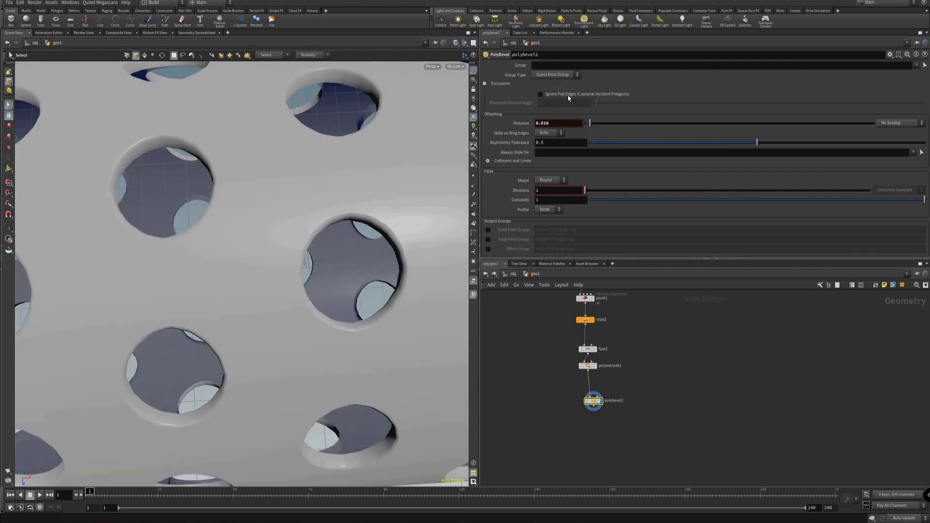
left_click(555, 96)
key("shift+w")
left_click_drag(411, 194, 388, 236, "alt")
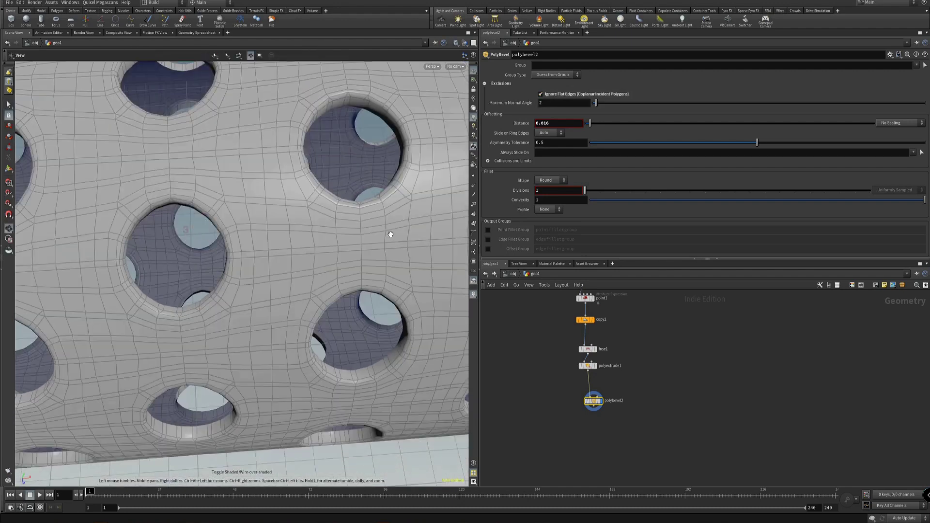
right_click_drag(298, 243, 239, 231, "alt")
left_click_drag(239, 230, 271, 213)
key("s")
- Set the PolyBevel's Maximum Normal Angle to 52.4 and check the bevels on the hole rims and tube end
left_click_drag(596, 102, 690, 111)
key("shift+w")
mouse_move(220, 245)
left_mouse_down("alt")
mouse_move(237, 194)
mouse_move(256, 182)
left_mouse_up("alt")
key("shift+w")
mouse_move(257, 182)
right_mouse_down("alt")
mouse_move(284, 166)
mouse_move(289, 237)
mouse_move(276, 218)
right_mouse_up("alt")
left_click_drag(277, 218, 289, 253, "alt")
key("shift+w")
right_click_drag(289, 253, 249, 208, "alt")
key("shift+w")
mouse_move(249, 208)
left_mouse_down()
mouse_move(304, 220)
mouse_move(271, 228)
mouse_move(326, 239)
mouse_move(283, 260)
left_mouse_up()
key("shift+w")
right_click_drag(283, 260, 298, 247, "alt")
key("shift+w")
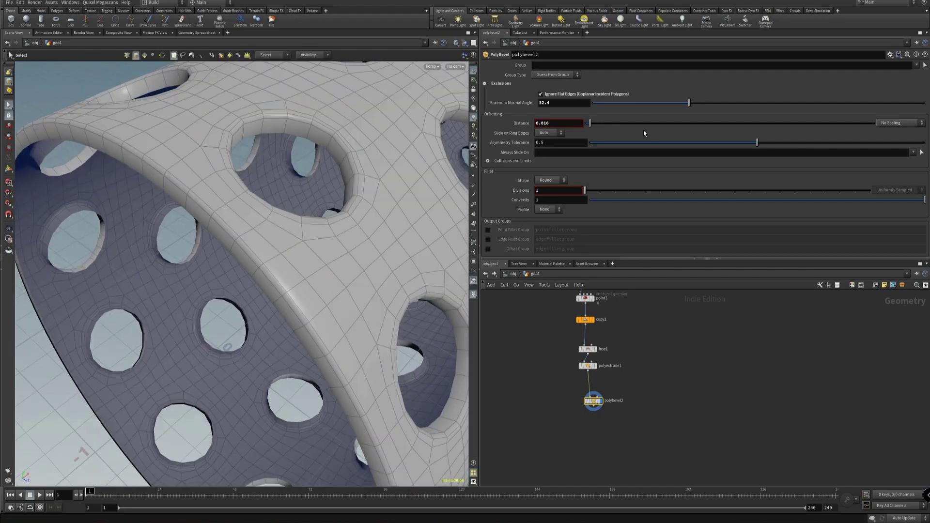
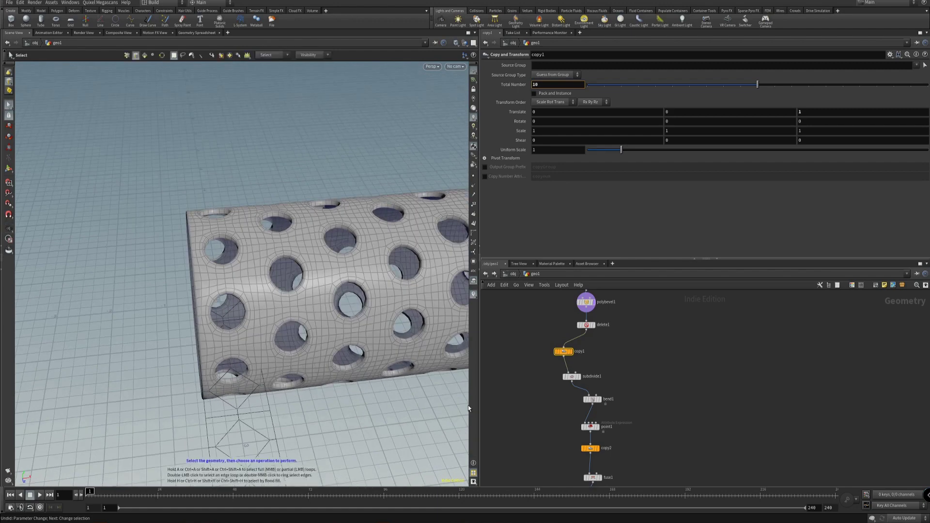
- Copy the first copy node's Total Number parameter for referencing in another node
scroll(548, 394, "up", 4)
middle_click_drag(538, 383, 528, 423)
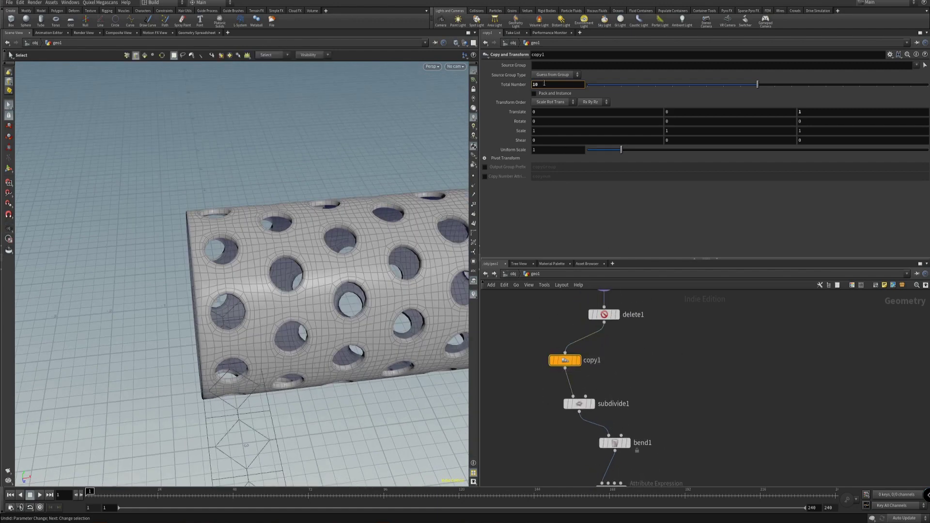
right_click(544, 84)
left_click(569, 133)
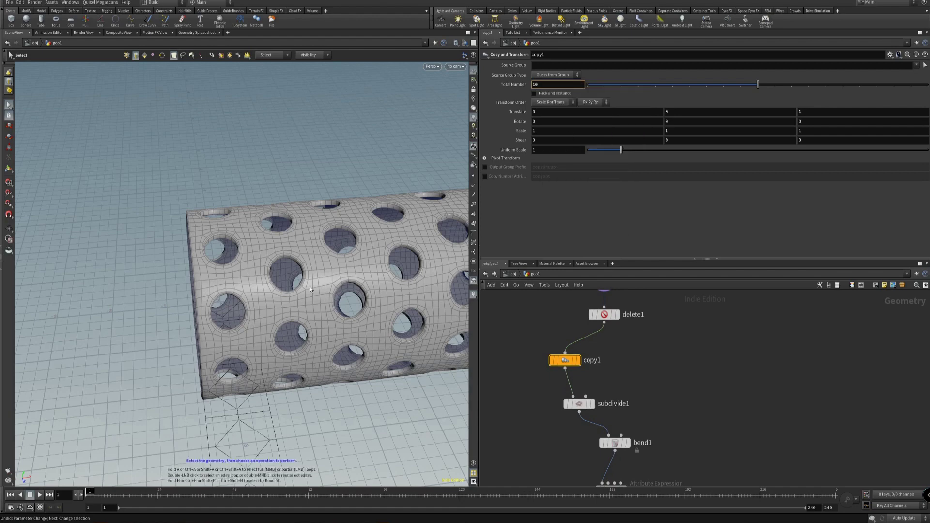
left_click_drag(310, 286, 228, 270)
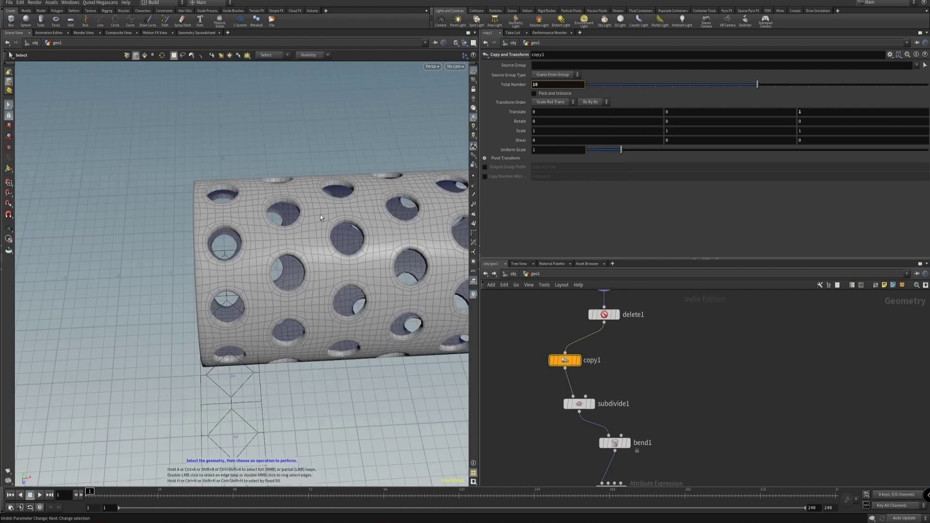
right_click(541, 84)
left_click(575, 136)
left_click_drag(354, 262, 350, 260, "alt")
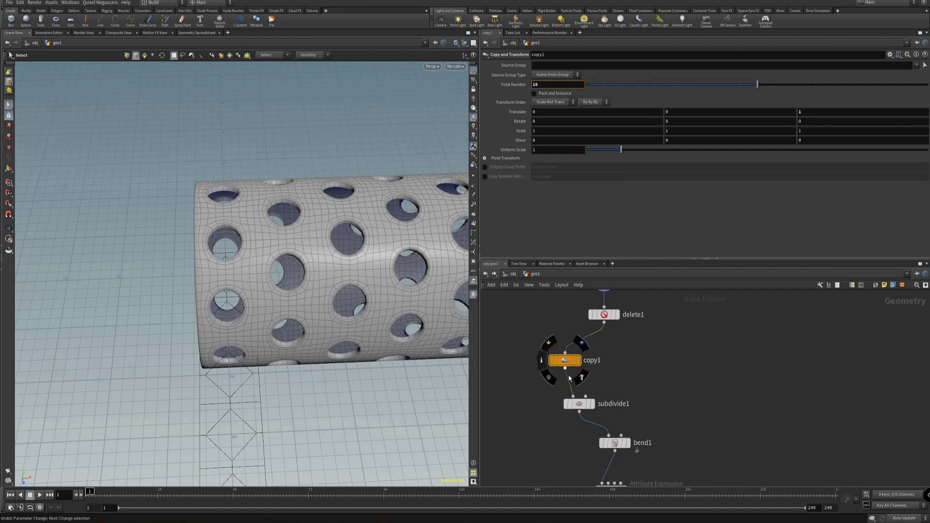
left_click_drag(610, 364, 647, 351)
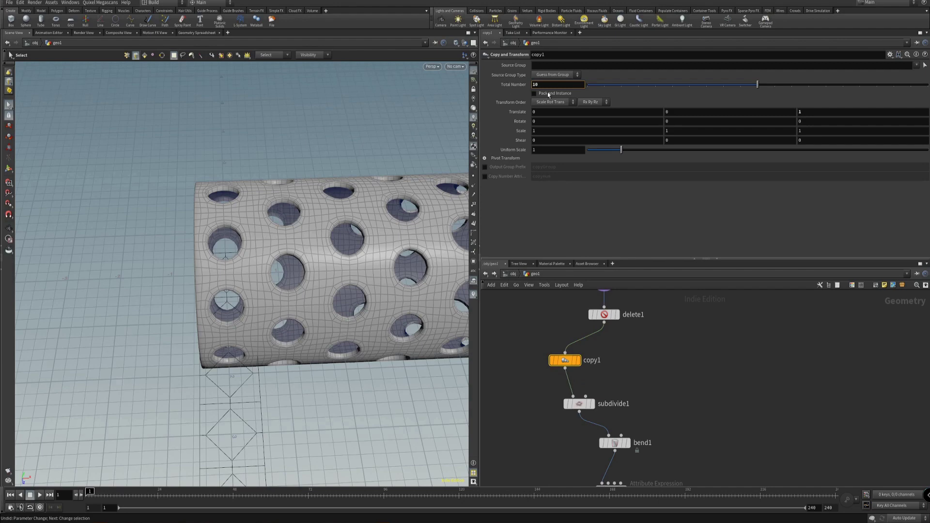
- Open the bend node's parameters and display its single bent ring
middle_click_drag(688, 367, 699, 258)
scroll(672, 412, "up", 1)
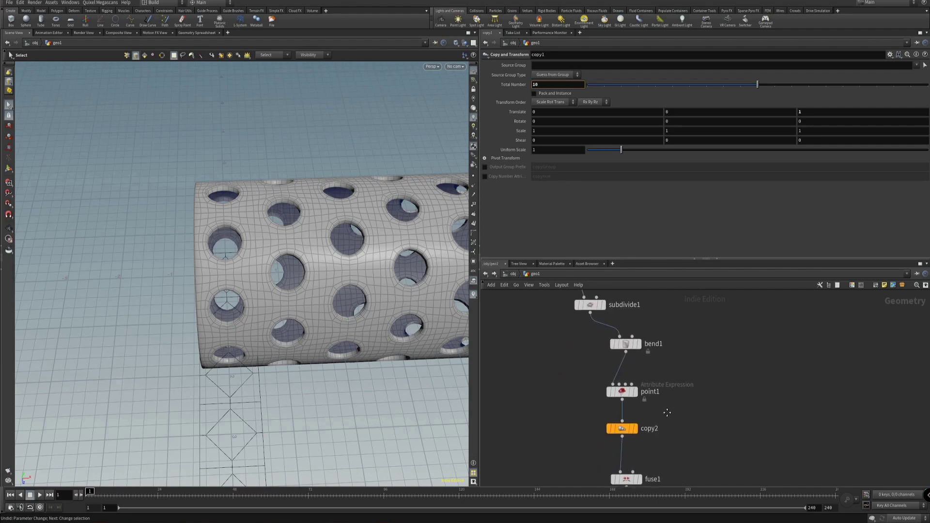
left_click(621, 352)
key("Escape")
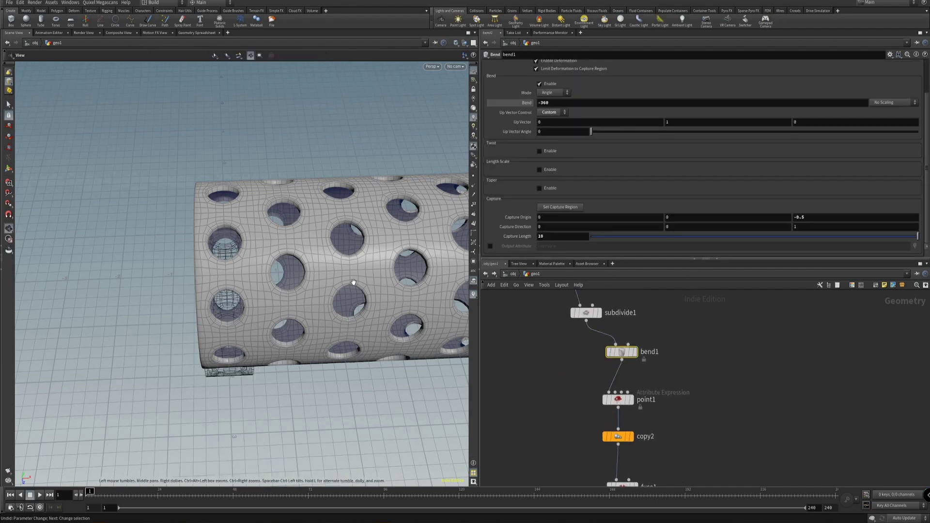
left_click_drag(349, 290, 380, 270)
key("s")
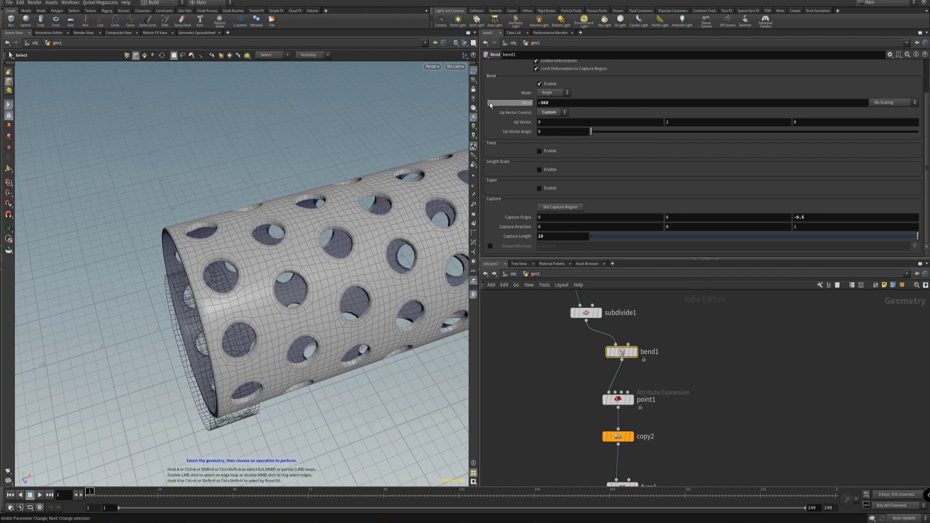
right_click_drag(388, 305, 311, 286, "alt")
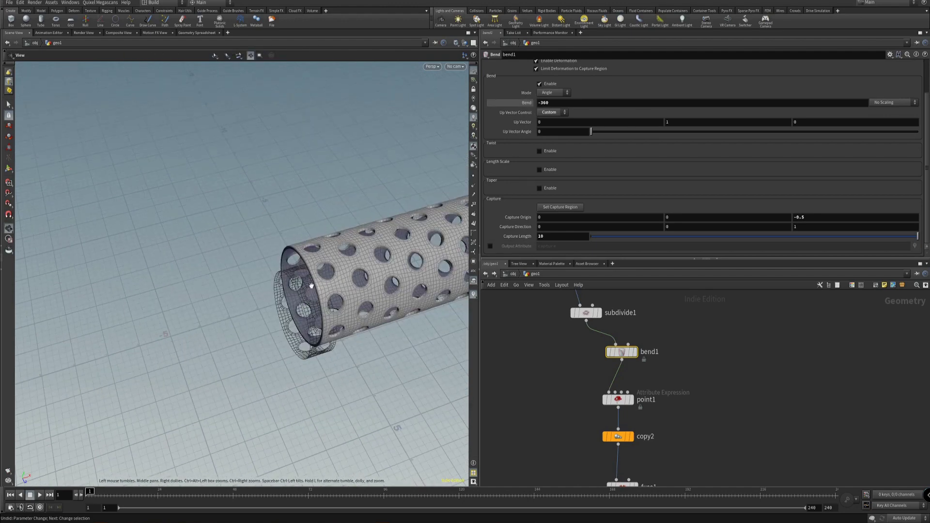
left_click_drag(311, 286, 368, 291, "alt")
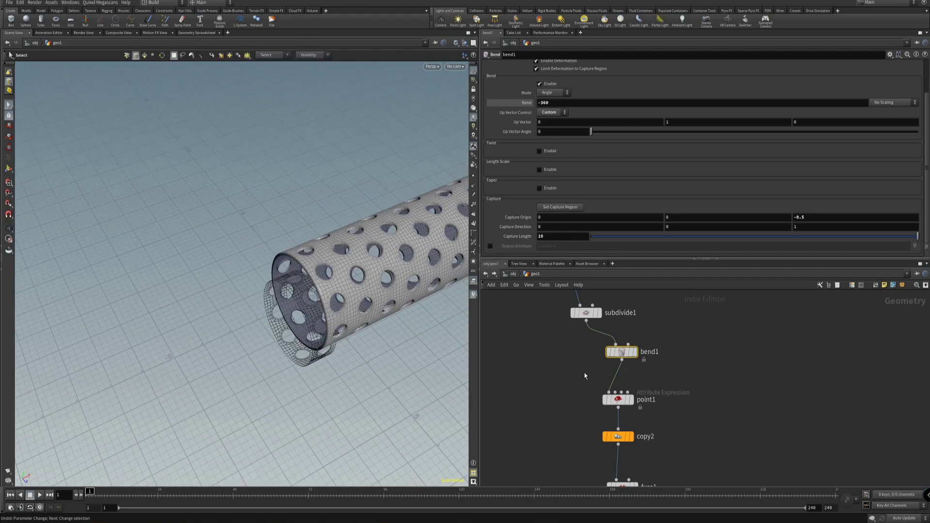
key("r")
mouse_move(327, 326)
left_mouse_down("alt")
mouse_move(370, 322)
mouse_move(330, 344)
mouse_move(342, 324)
left_mouse_up("alt")
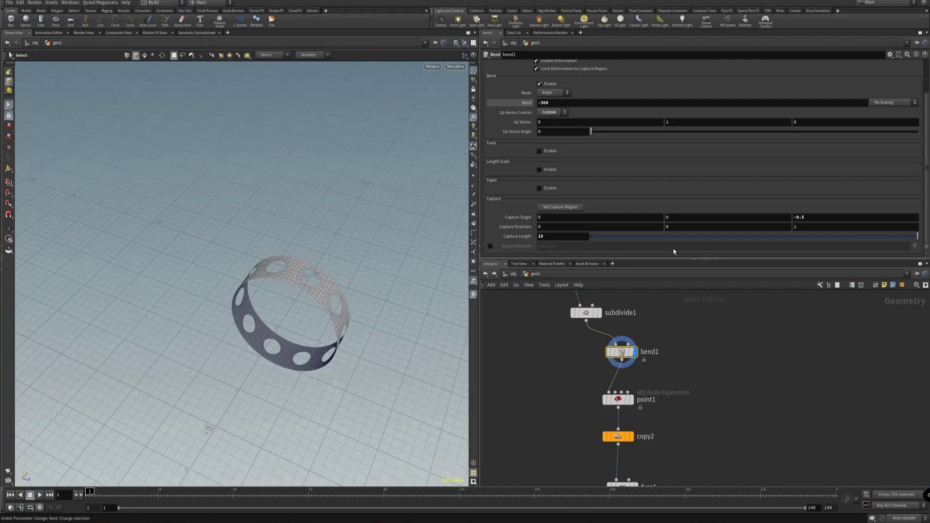
- Try a Capture Length of 7.73 and a longer one on the bend to test how the ring closes
left_click_drag(874, 237, 844, 242)
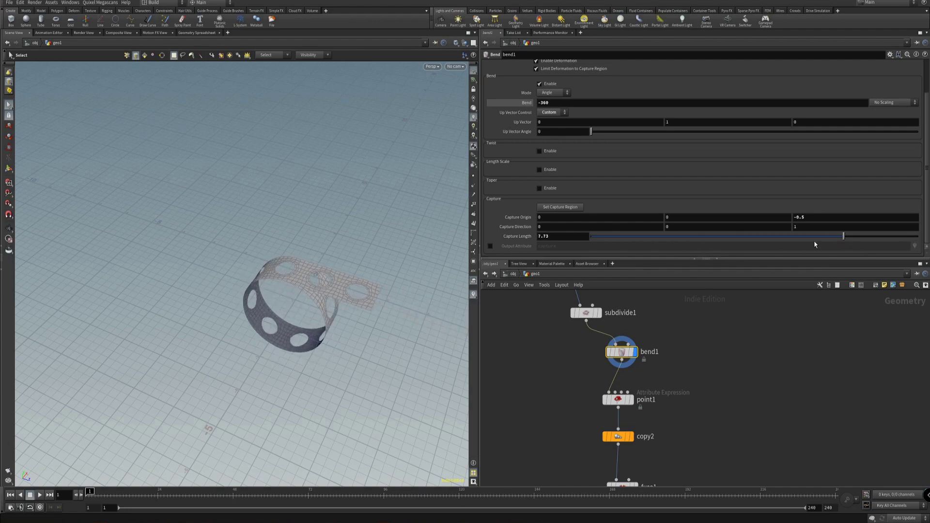
left_click_drag(388, 310, 369, 307, "alt")
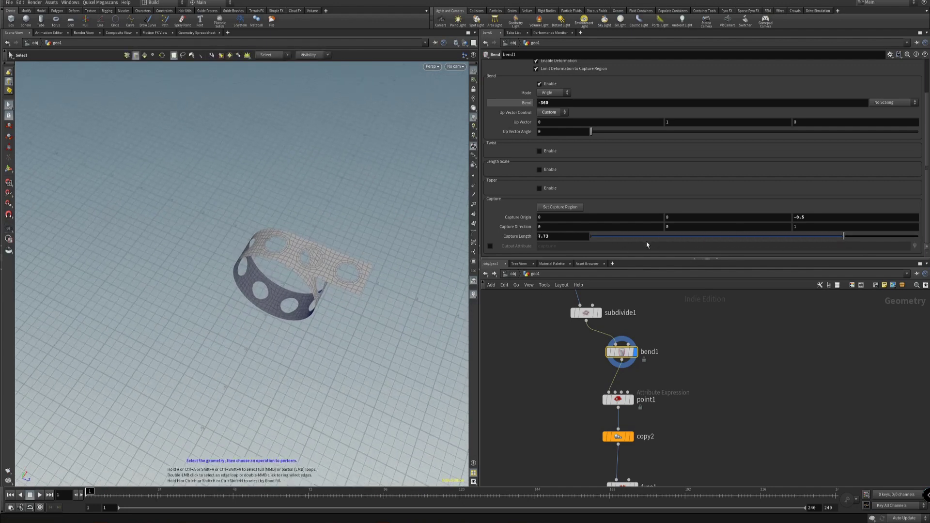
left_click_drag(636, 240, 875, 248)
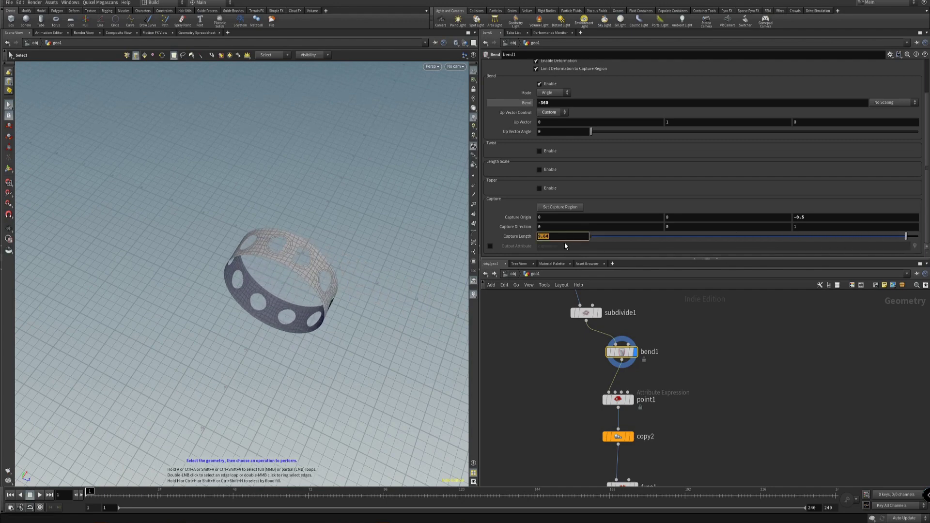
- Link the bend's Capture Length to the first copy node's Total Number with a pasted relative reference
right_click(565, 242)
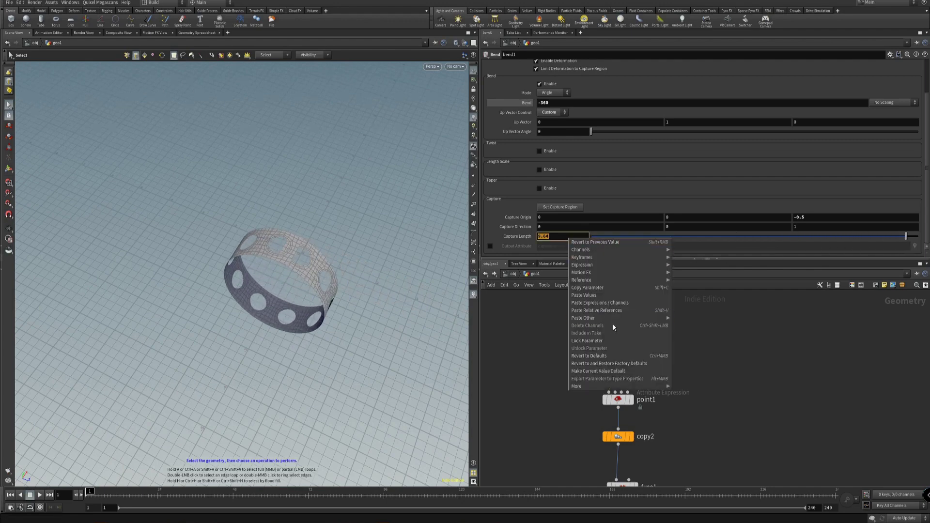
mouse_move(614, 319)
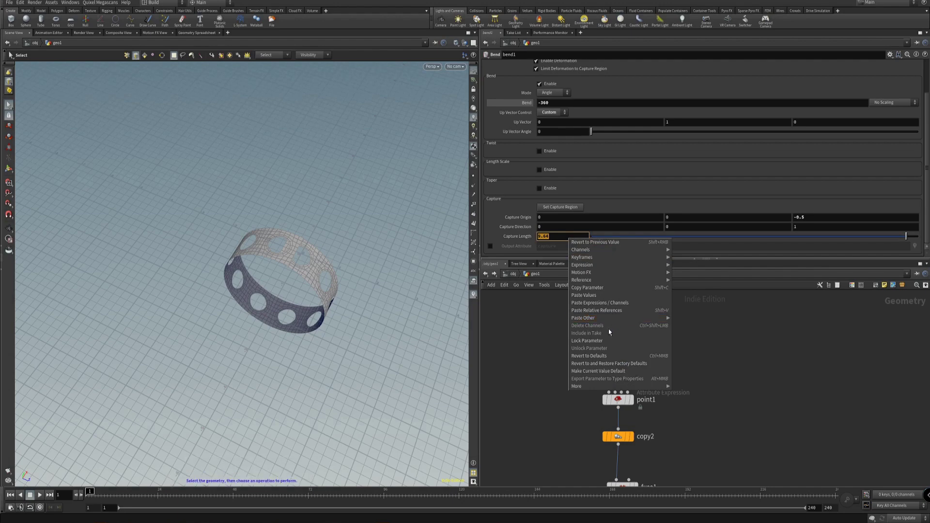
left_click(553, 237)
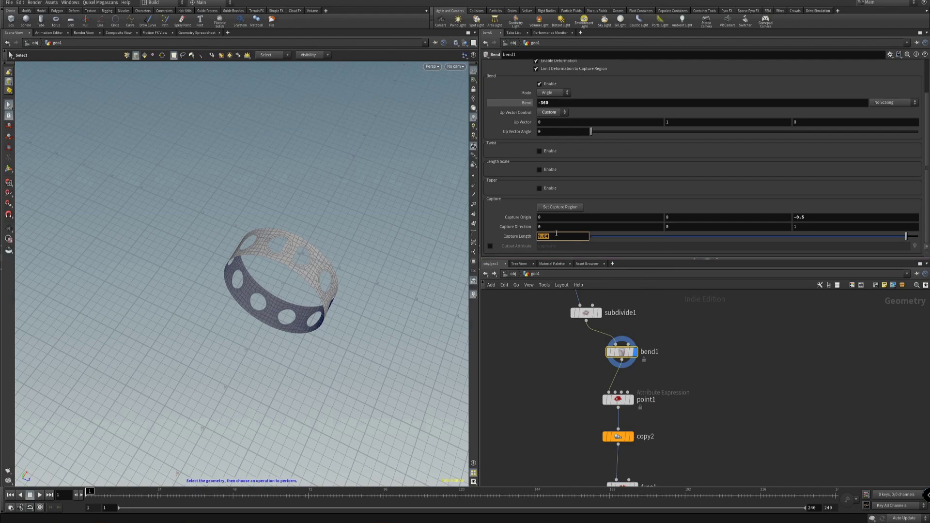
right_click(556, 237)
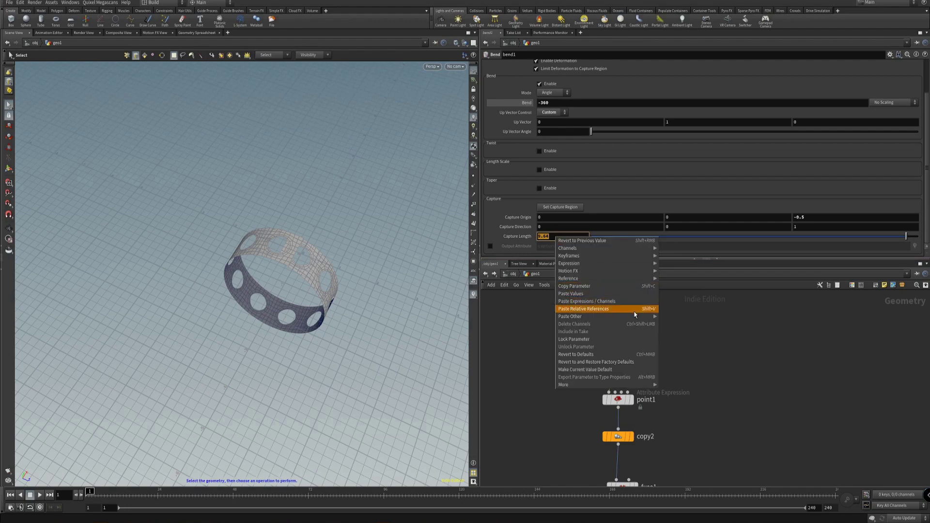
left_click(635, 310)
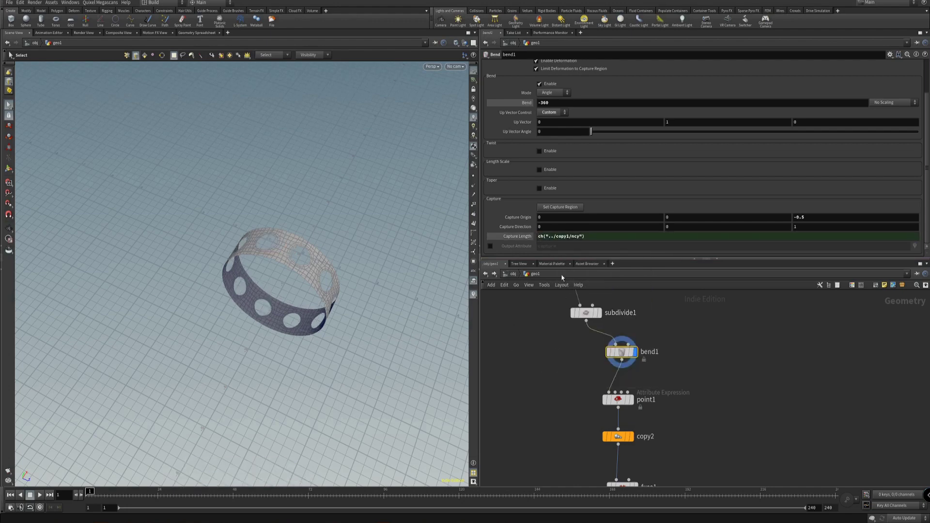
key("Escape")
left_click_drag(293, 296, 300, 287)
- Display the final PolyBevel node's output and check the whole perforated tube in the viewport
scroll(588, 394, "down", 3)
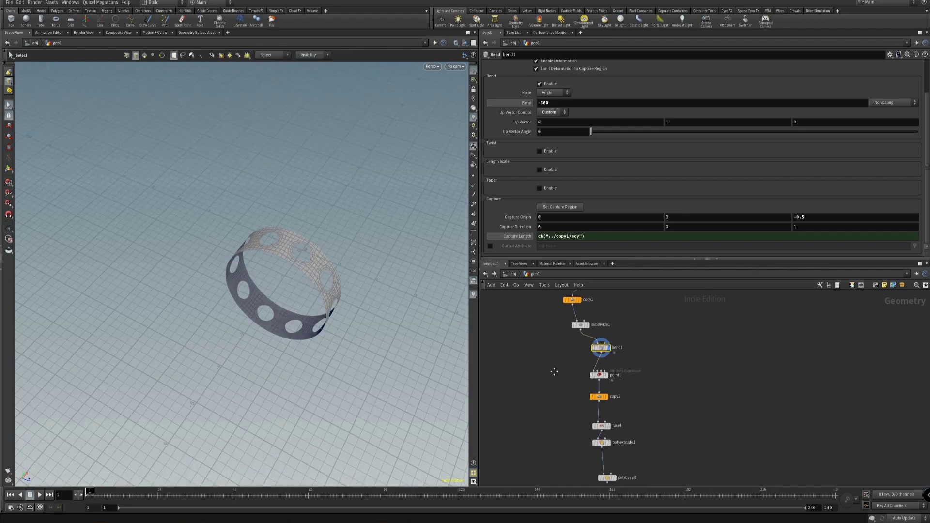
middle_click_drag(627, 482, 606, 431)
left_click_drag(621, 458, 561, 421)
key("r")
mouse_move(361, 254)
left_mouse_down("alt")
mouse_move(327, 310)
mouse_move(427, 329)
left_mouse_up("alt")
key("w")
scroll(594, 425, "up", 3)
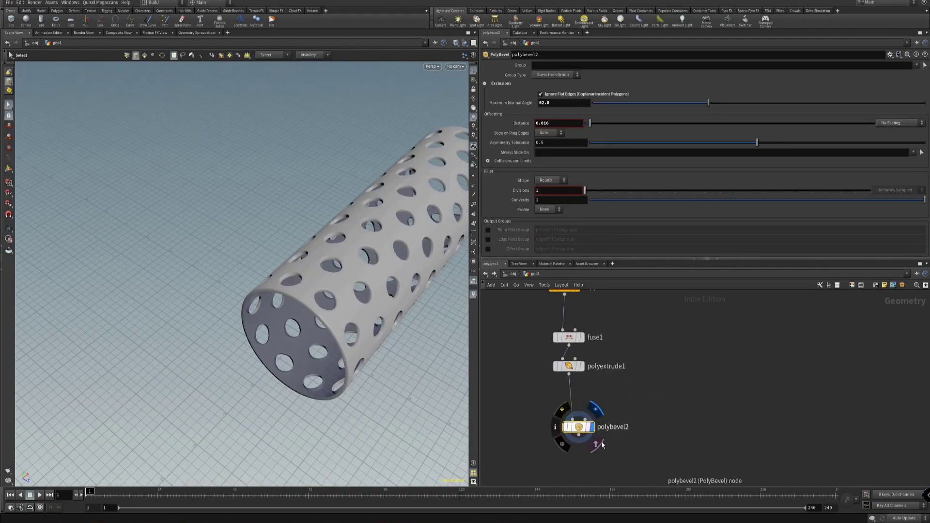
left_click_drag(658, 453, 567, 425)
left_click_drag(583, 427, 593, 410)
- Try the first copy node's Total Number at 7 and at 2, checking how the tube adapts
scroll(594, 410, "down", 3)
middle_click_drag(552, 292, 551, 412)
scroll(540, 405, "up", 3)
left_click(565, 383)
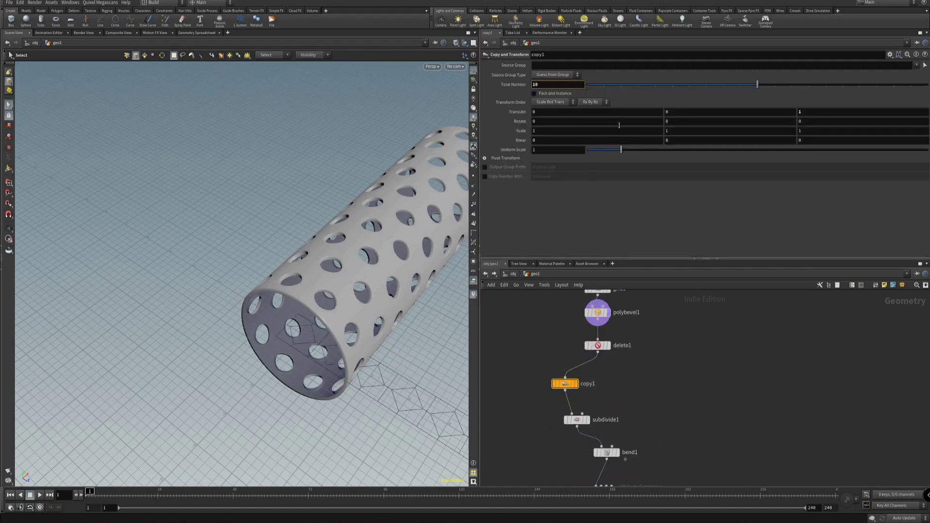
left_click_drag(760, 86, 702, 95)
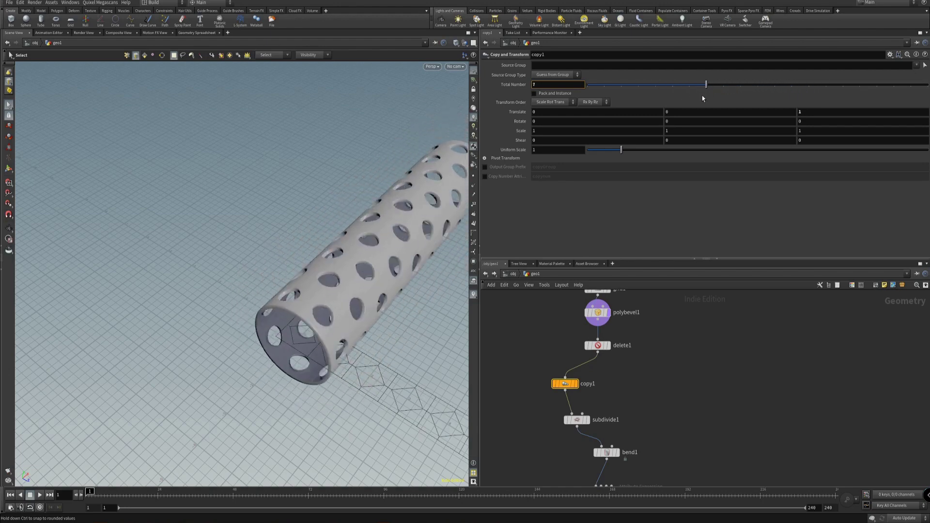
left_click_drag(447, 270, 371, 281, "alt")
left_click_drag(706, 85, 619, 95)
left_click_drag(260, 315, 216, 278, "alt")
right_click_drag(216, 278, 343, 297, "alt")
left_click_drag(342, 297, 312, 281, "alt")
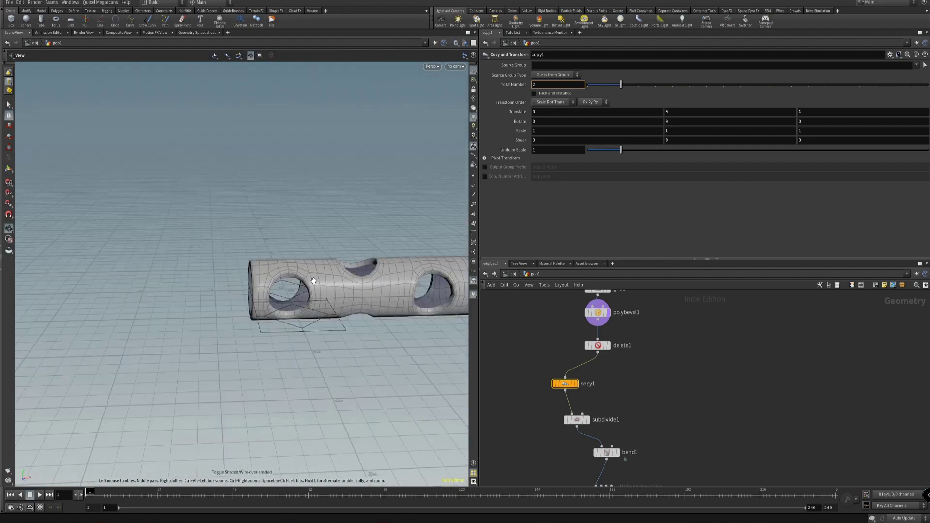
- Try a Distance of 0.235 on the first PolyBevel, then set it to 0.438 to enlarge the holes
middle_click_drag(605, 374, 577, 425)
left_click(559, 362)
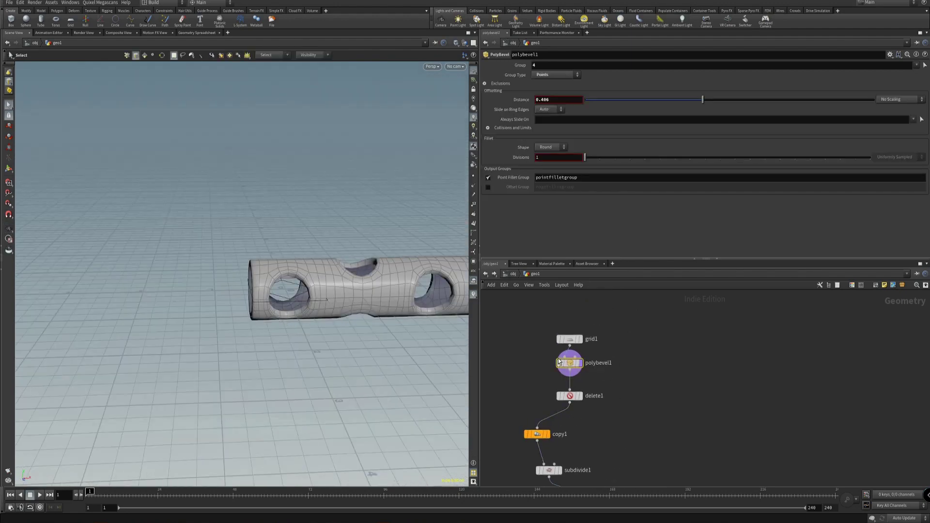
left_click_drag(702, 101, 653, 112)
key("shift+w")
mouse_move(374, 261)
left_mouse_down("alt")
mouse_move(361, 329)
mouse_move(369, 266)
left_mouse_up("alt")
right_click_drag(370, 266, 335, 285, "alt")
middle_click_drag(335, 285, 194, 301, "alt")
mouse_move(193, 302)
left_mouse_down("alt")
mouse_move(226, 281)
mouse_move(230, 314)
left_mouse_up("alt")
key("shift+w")
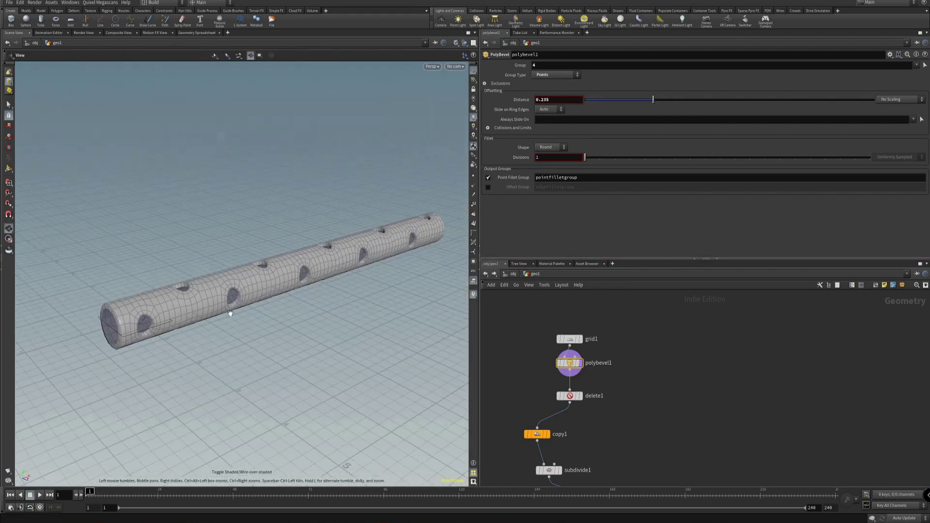
middle_click_drag(230, 314, 293, 306, "alt")
left_click_drag(698, 105, 715, 105)
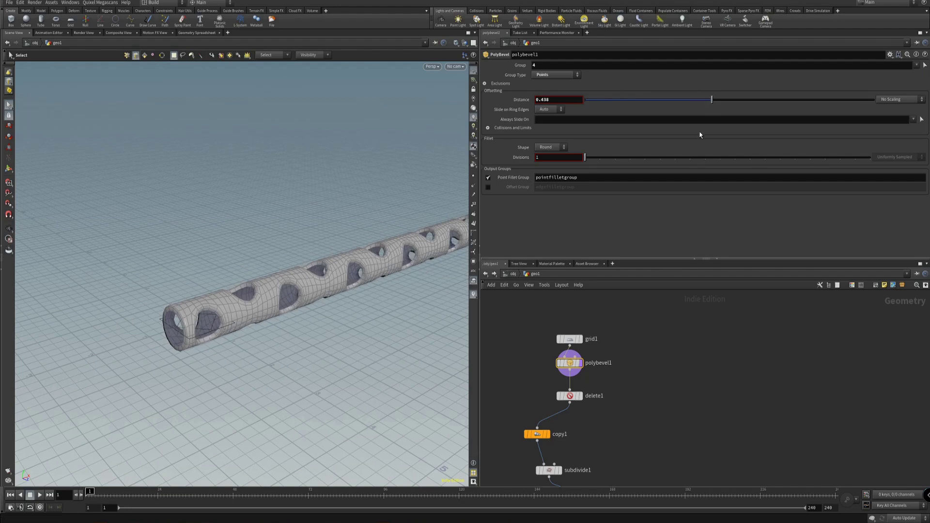
- Set the first copy node's Total Number to 7 and view the widened tube shaded without wireframe
scroll(660, 318, "down", 4)
scroll(617, 368, "up", 2)
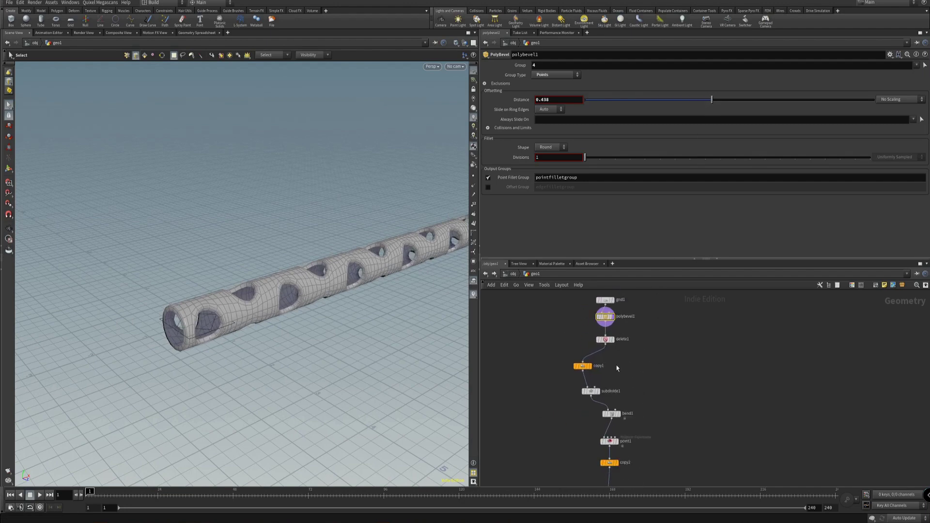
left_click(583, 365)
mouse_move(623, 85)
left_mouse_down()
mouse_move(752, 94)
mouse_move(702, 106)
left_mouse_up()
mouse_move(318, 315)
left_mouse_down("alt")
mouse_move(330, 309)
mouse_move(262, 290)
mouse_move(295, 286)
mouse_move(214, 226)
left_mouse_up("alt")
key("shift+w")
- Enable Output Back on the PolyExtrude node and check the tube's inner wall
scroll(612, 306, "down", 2)
middle_click_drag(635, 365, 613, 312)
scroll(596, 425, "up", 4)
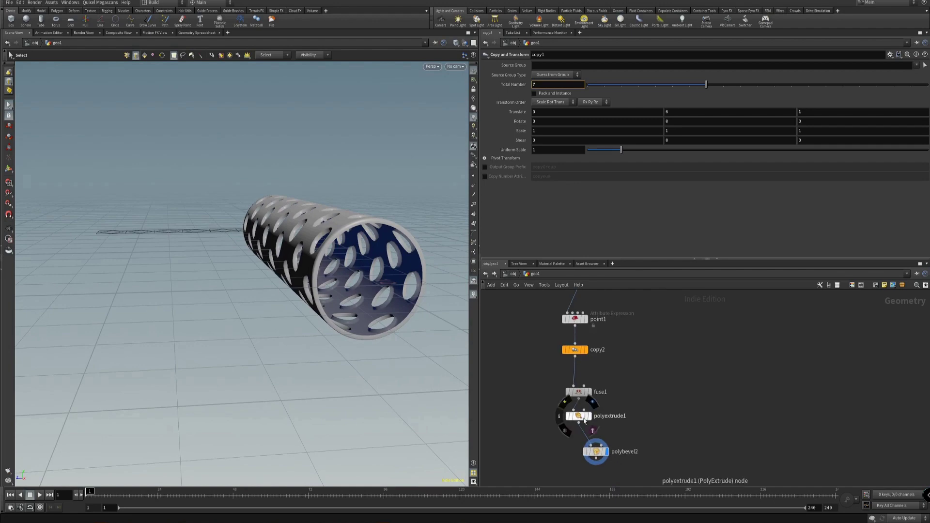
left_click(585, 421)
scroll(596, 212, "down", 5)
left_click(554, 180)
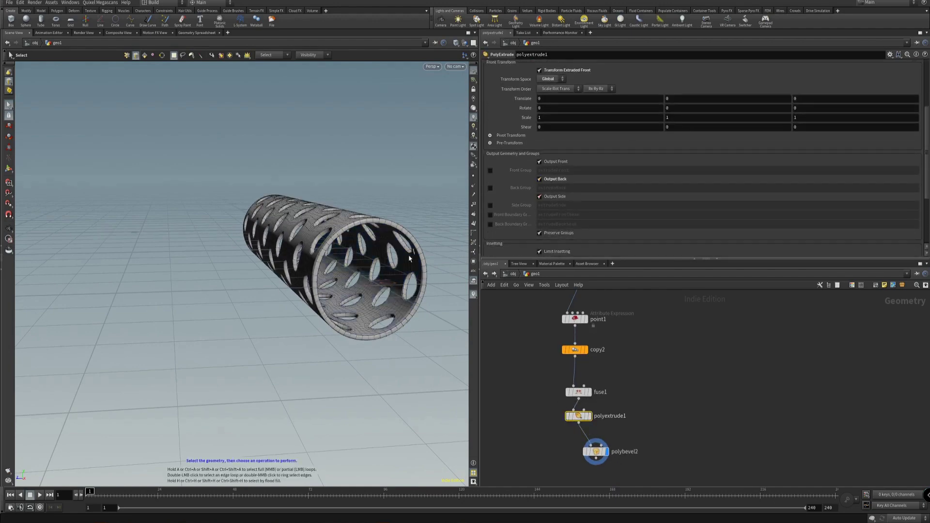
left_click_drag(368, 271, 437, 331)
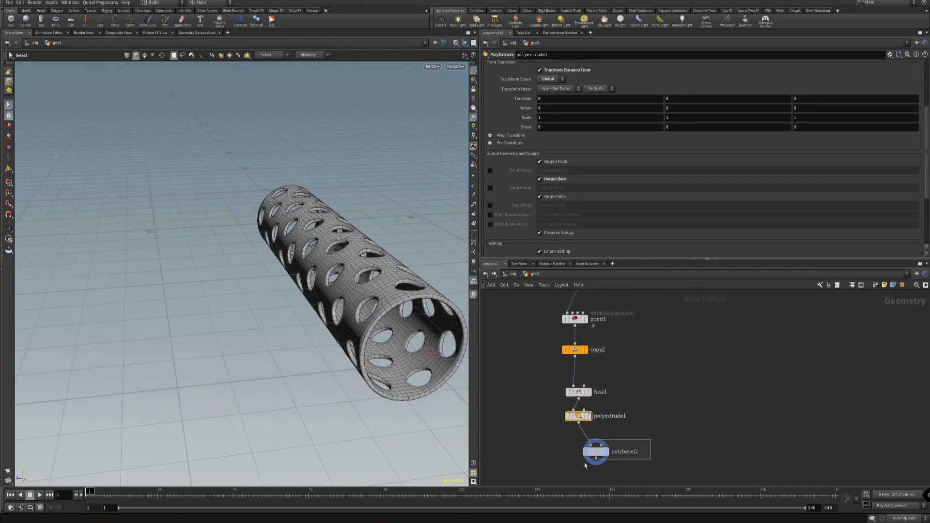
- Select the final PolyBevel and examine the tube's edge flow around the holes and open end
left_click_drag(584, 463, 583, 465)
mouse_move(388, 310)
left_mouse_down("alt")
mouse_move(252, 309)
mouse_move(253, 274)
mouse_move(291, 255)
left_mouse_up("alt")
right_click_drag(290, 255, 369, 214, "alt")
middle_click_drag(370, 213, 328, 270, "alt")
key("shift+w")
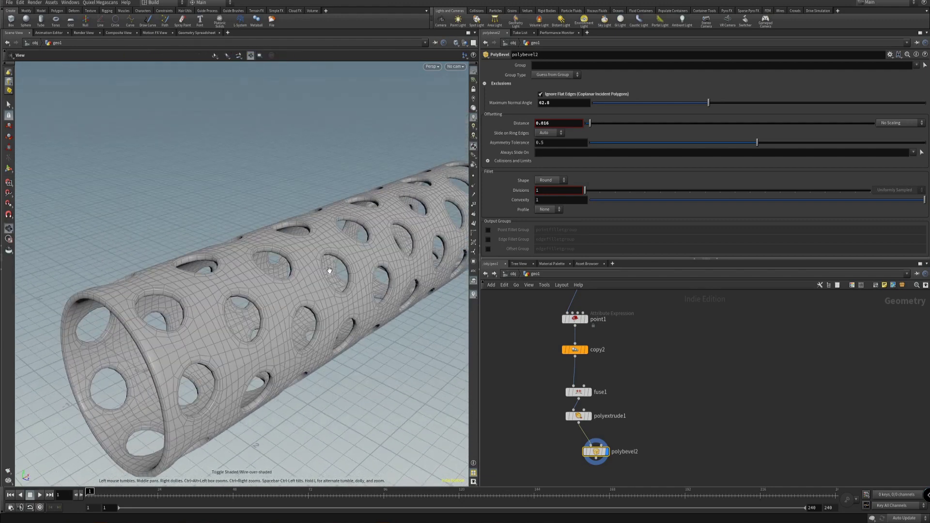
mouse_move(328, 270)
left_mouse_down("alt")
mouse_move(297, 294)
mouse_move(338, 262)
left_mouse_up("alt")
key("shift+w")
- Examine the full length of the tube in the top view
right_click_drag(347, 262, 286, 292)
left_click_drag(286, 292, 265, 353)
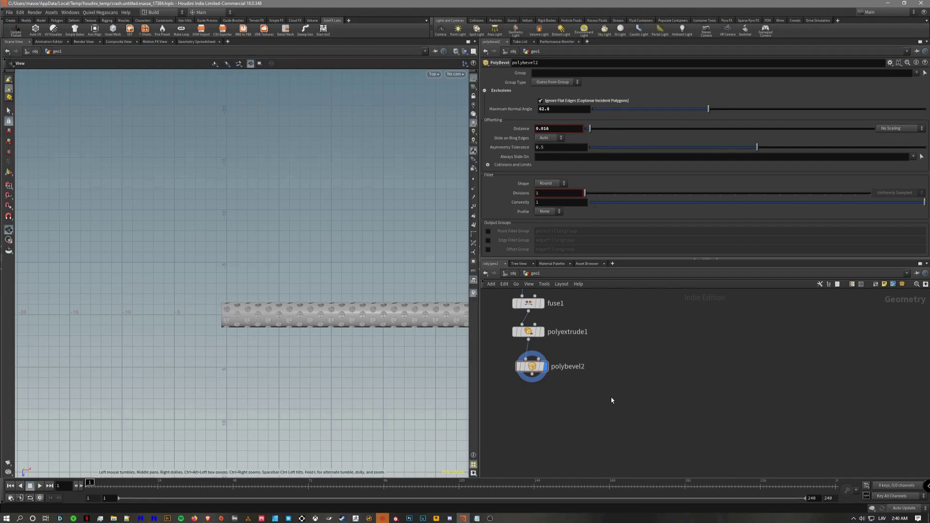
scroll(316, 376, "down", 2)
middle_click_drag(431, 374, 320, 382)
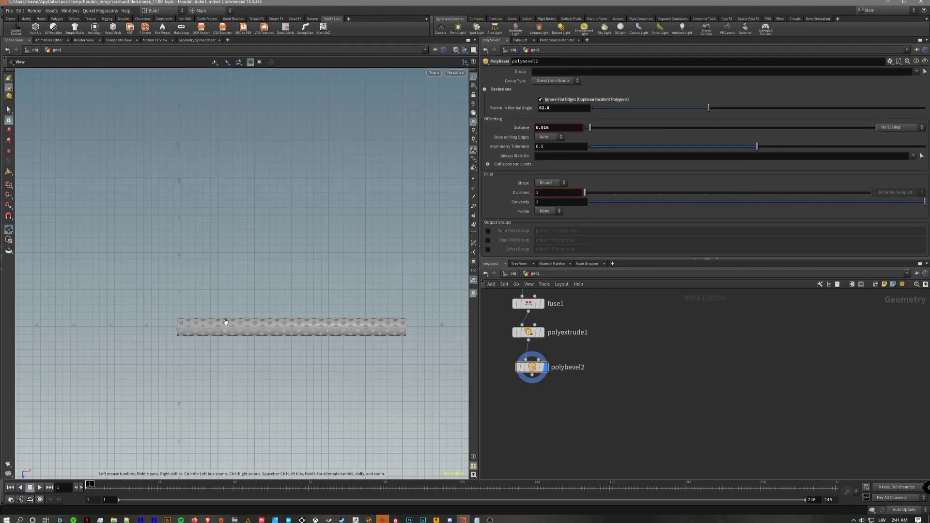
scroll(234, 352, "up", 3)
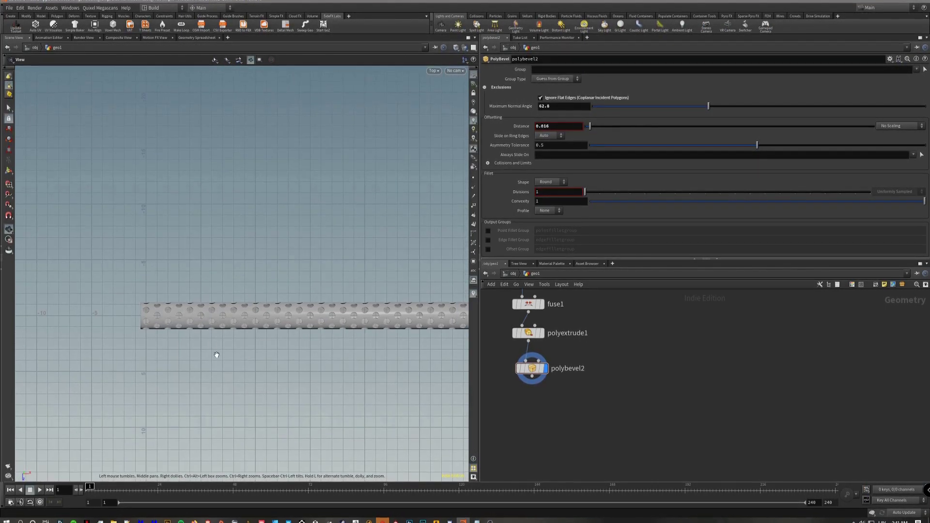
middle_click_drag(208, 368, 214, 387)
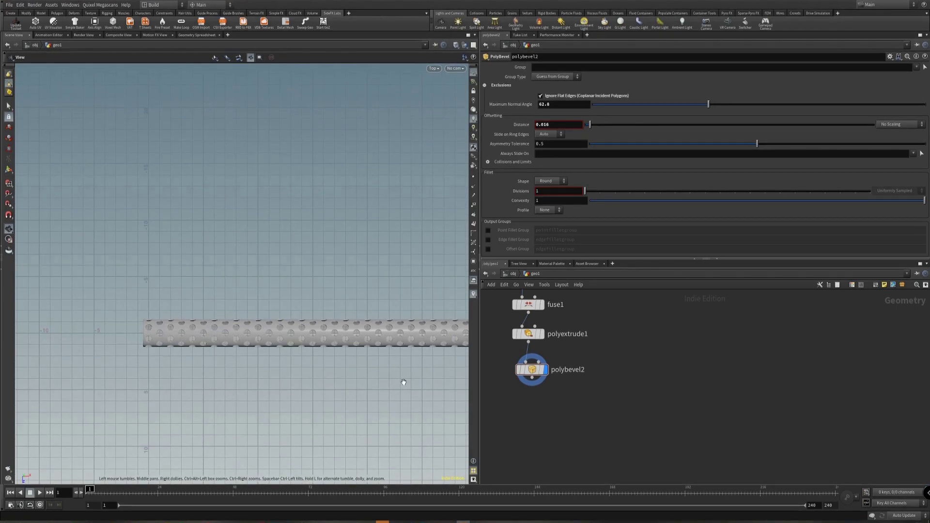
middle_click_drag(392, 383, 380, 387)
left_click_drag(380, 388, 355, 327)
key("space+2")
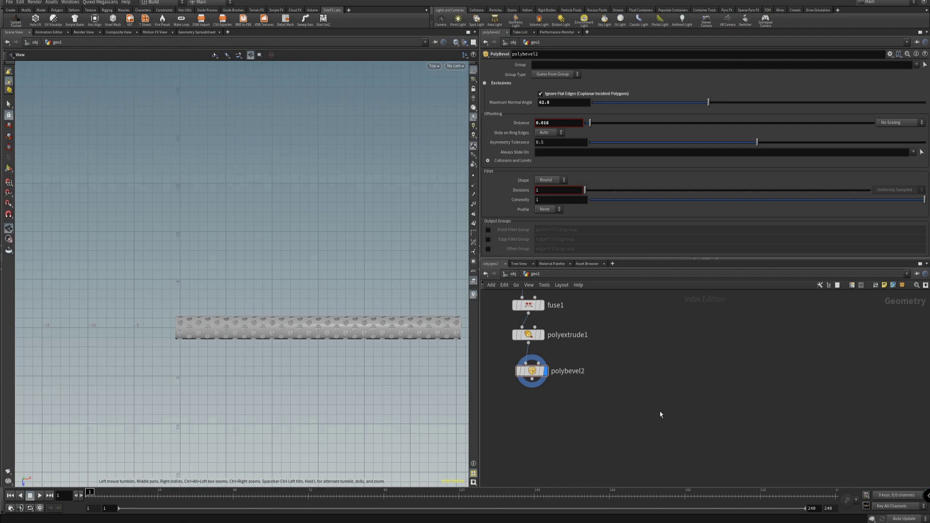
- Add a Labs Path Deform node below the final PolyBevel and feed the tube into its first input
key("Tab")
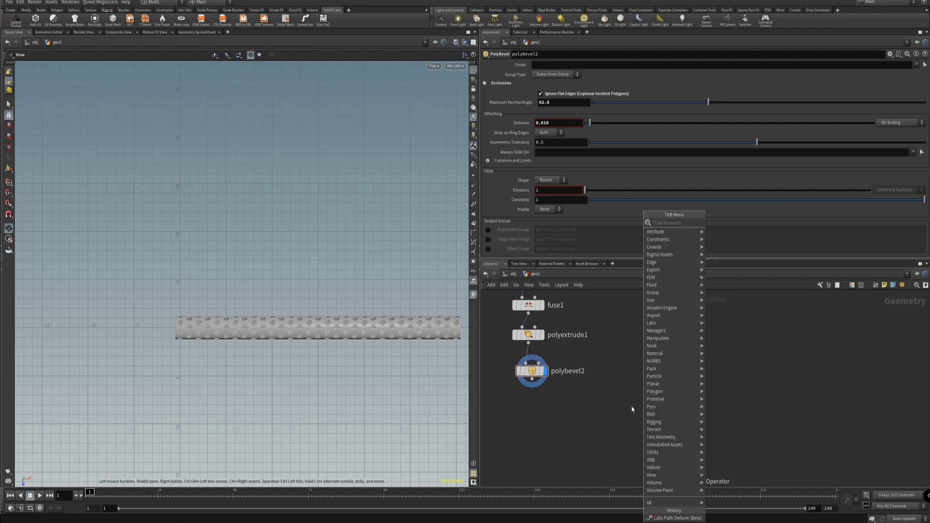
type("path")
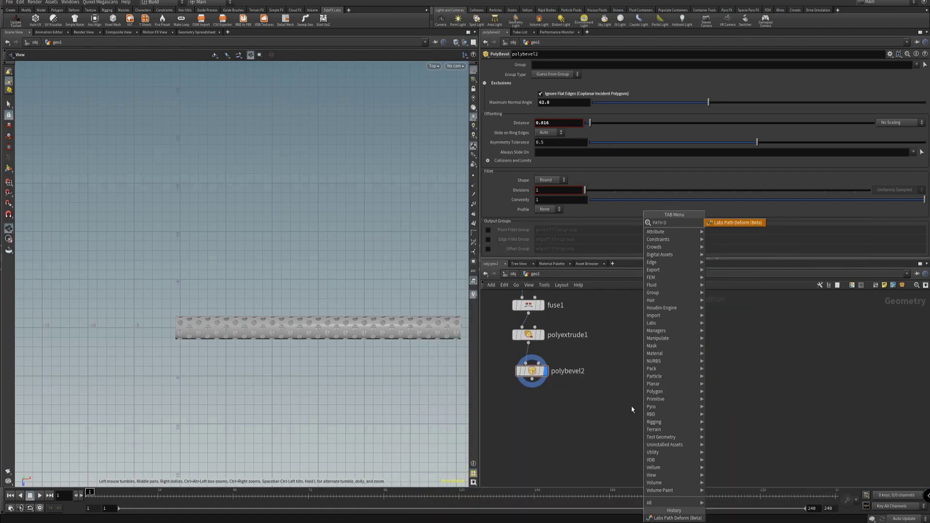
key("Return")
left_click(632, 407)
mouse_move(634, 398)
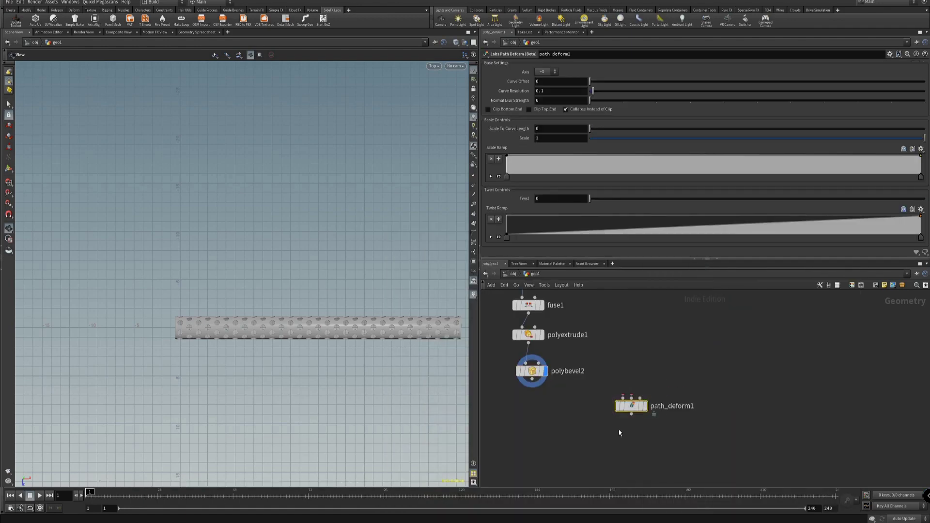
left_click_drag(635, 410, 612, 434)
key("Tab")
key("Escape")
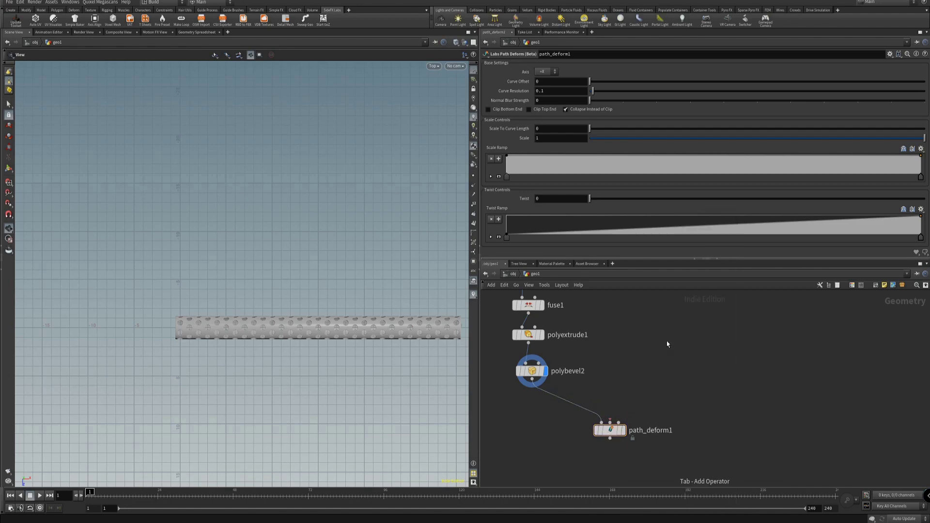
key("Tab")
type("path")
key("Return")
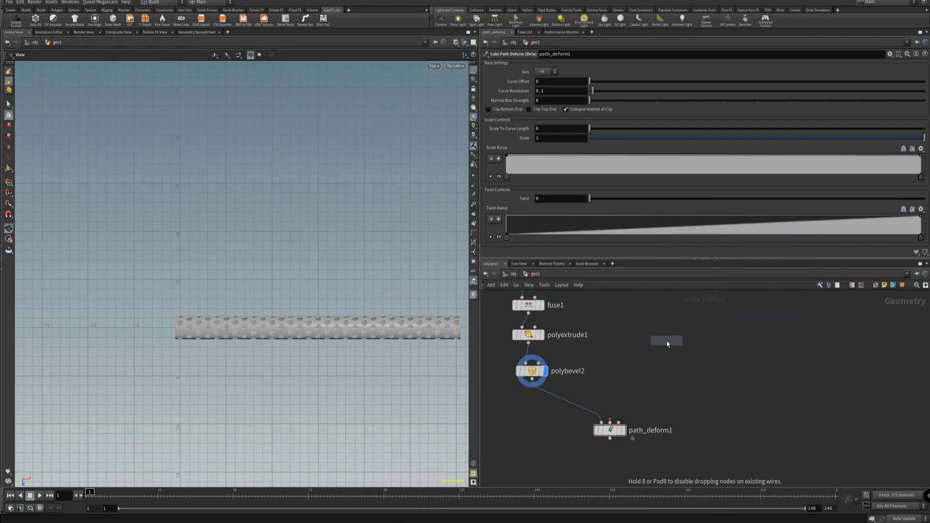
key("Escape")
key("Tab")
key("Escape")
- Add a Curve node to the network above the Path Deform node
key("Tab")
type("PA")
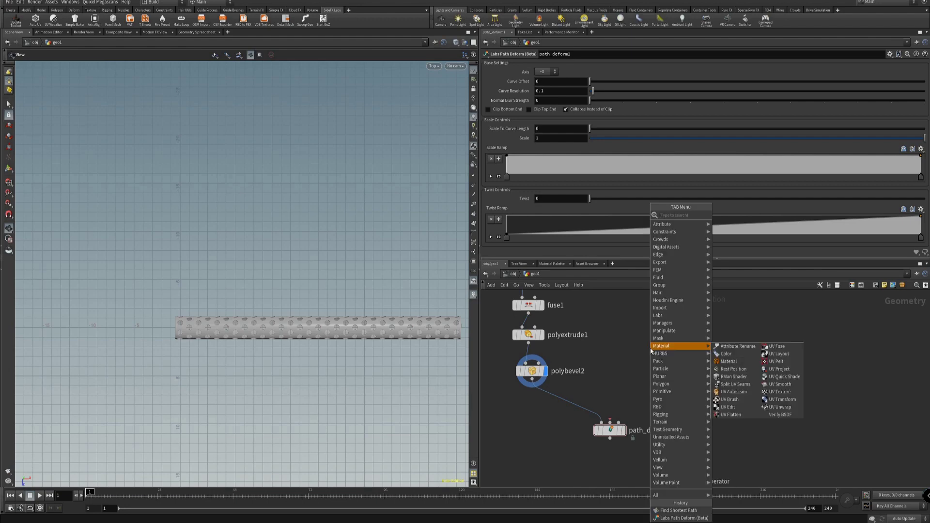
type("TH")
key("BackSpace")
key("BackSpace")
key("BackSpace")
key("BackSpace")
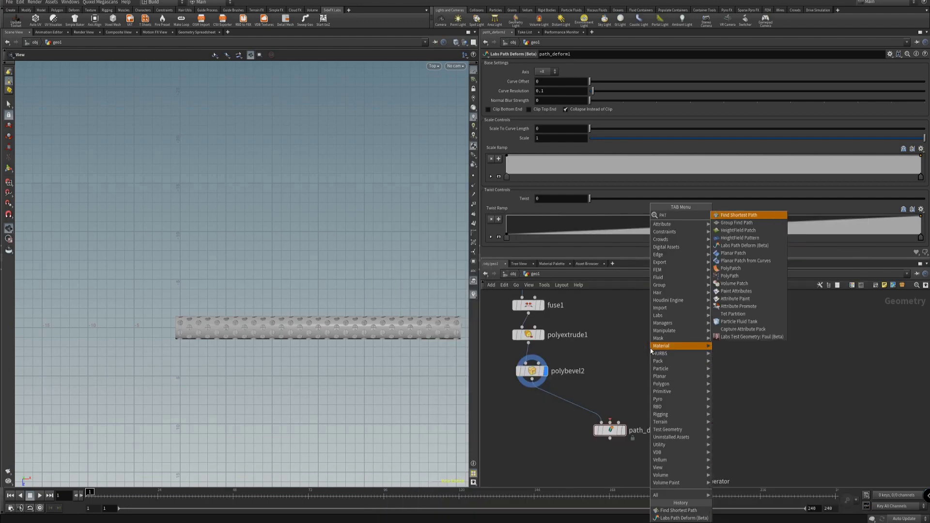
type("CUR")
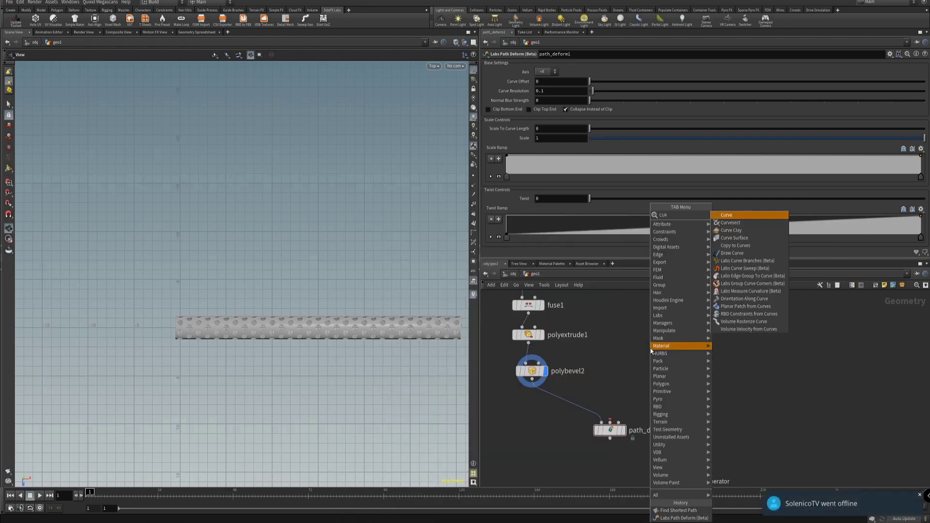
key("Return")
left_click(650, 350)
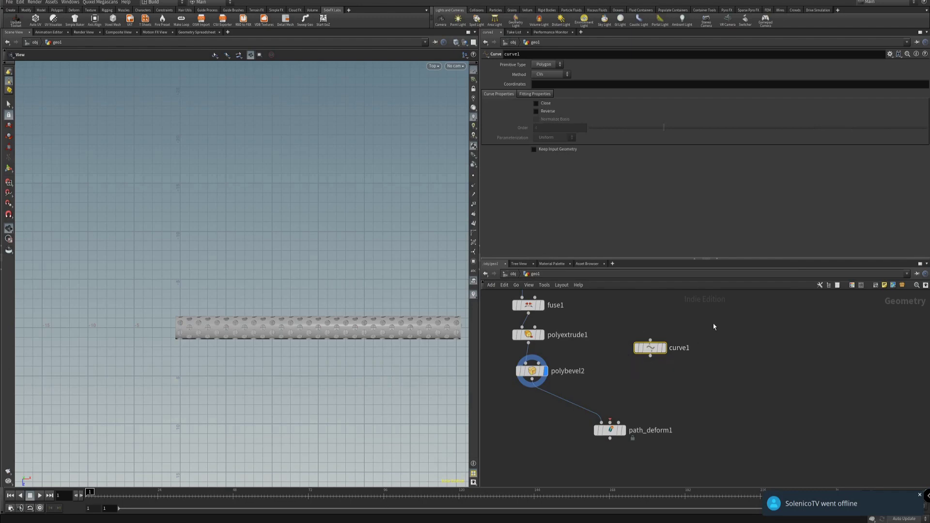
- Display the Curve node and draw a winding six-point curve in the top view, starting near the origin and ending about 28 units along X
key("r")
right_click_drag(438, 341, 348, 357)
middle_click_drag(323, 360, 295, 340)
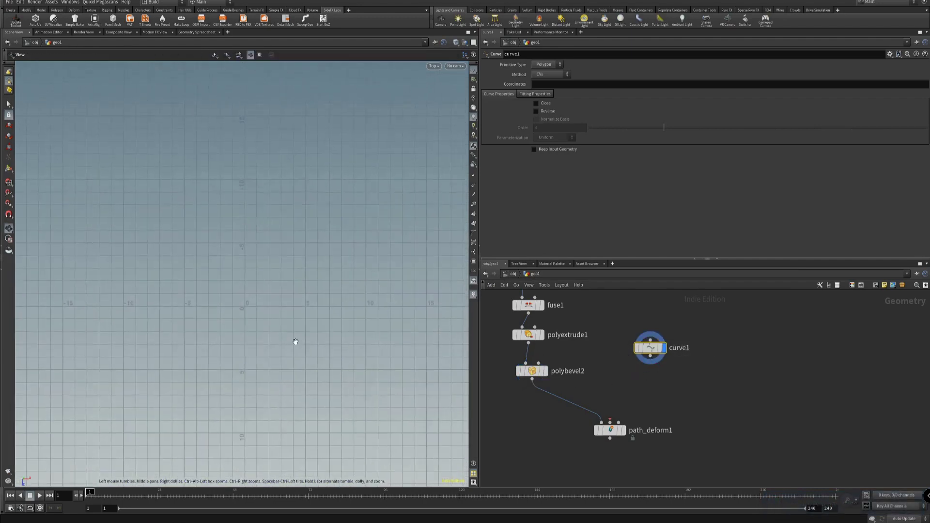
left_click(246, 322)
left_click(306, 377)
middle_click_drag(388, 391, 333, 391, "alt")
left_click(373, 367)
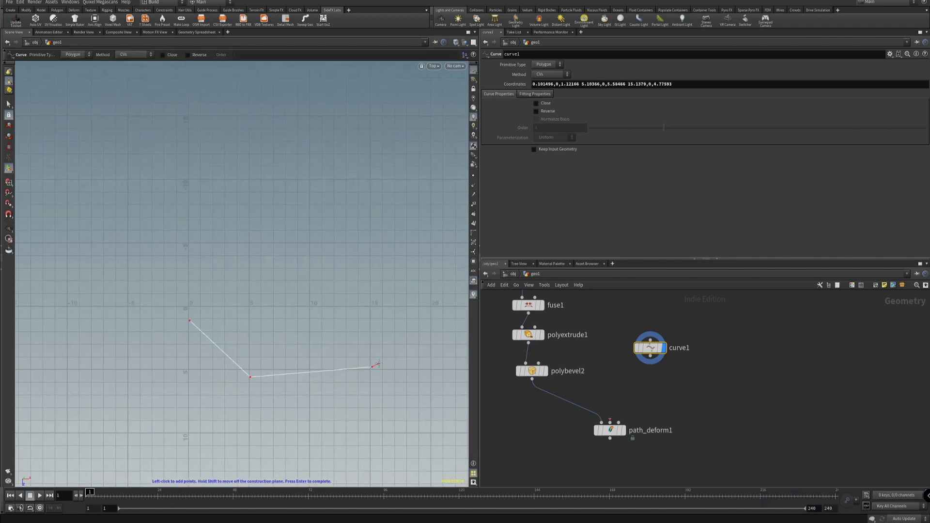
left_click(430, 322)
middle_click_drag(438, 335, 335, 299, "alt")
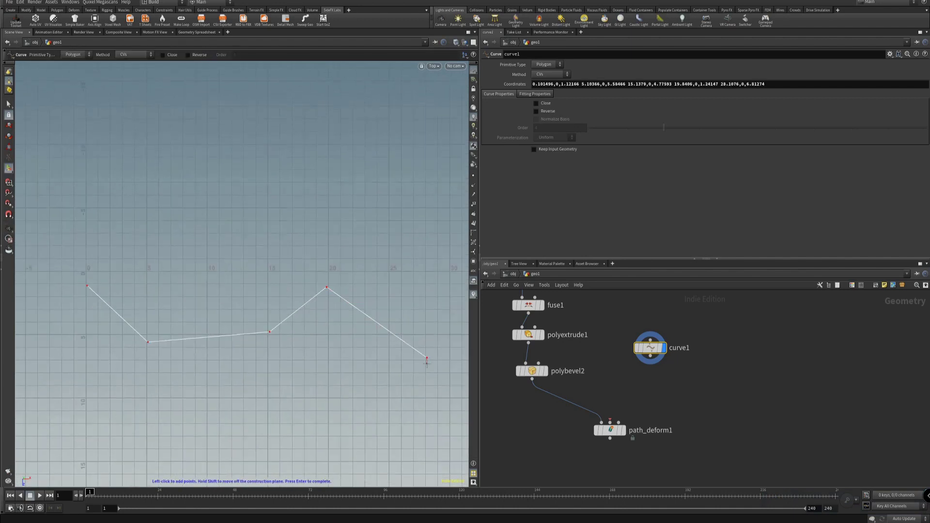
left_click(428, 459)
middle_click_drag(290, 386, 237, 333)
key("Return")
key("Escape")
- Set the curve's primitive type to NURBS with the CVs method, feed it into the Path Deform's second input, and display the Path Deform
scroll(348, 371, "down", 2)
key("s")
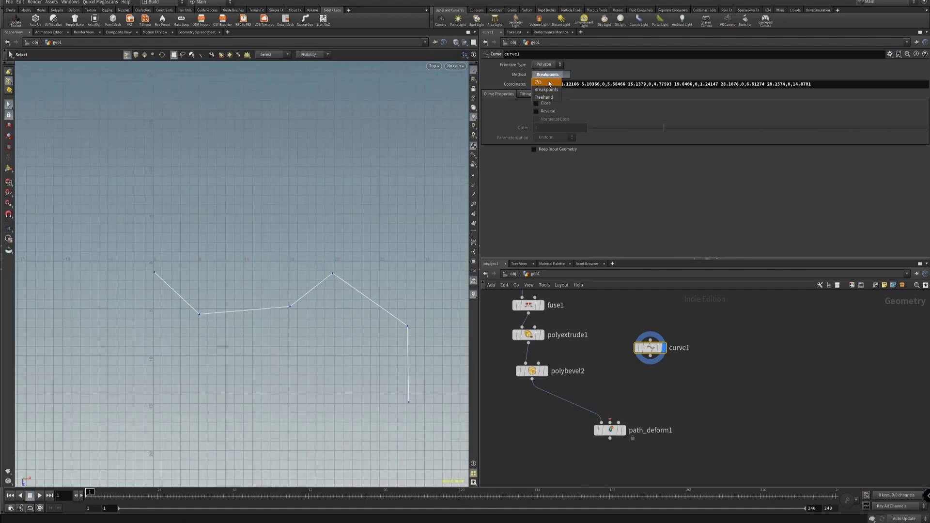
left_click(549, 80)
middle_click_drag(311, 326, 337, 317)
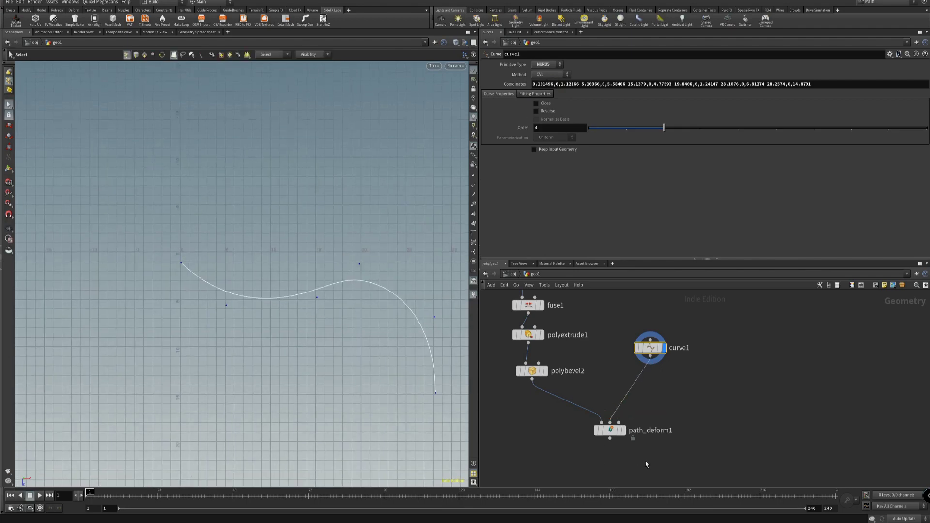
left_click(600, 426)
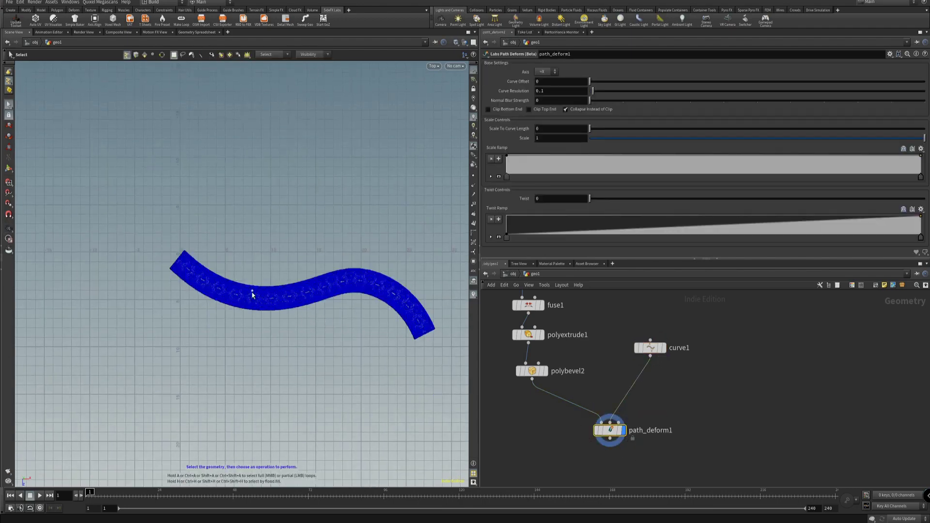
- Examine the deformed perforated tube along the curve in the perspective view, with and without wireframe
key("3")
right_click_drag(241, 306, 385, 323, "alt")
middle_click_drag(385, 322, 248, 292, "alt")
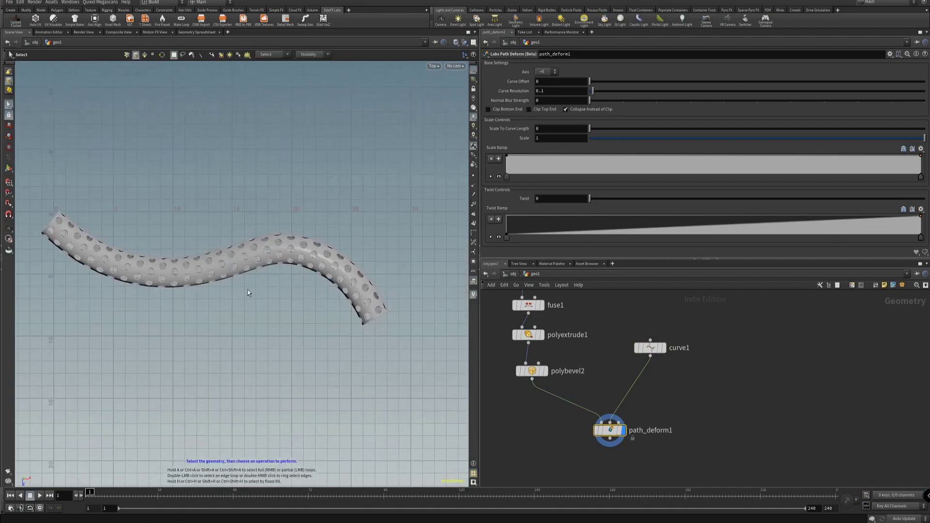
key("space+1")
mouse_move(243, 286)
left_mouse_down("alt")
mouse_move(310, 270)
mouse_move(334, 298)
mouse_move(206, 327)
mouse_move(263, 301)
mouse_move(310, 295)
mouse_move(286, 314)
mouse_move(276, 303)
mouse_move(332, 280)
mouse_move(393, 285)
mouse_move(341, 290)
mouse_move(340, 310)
mouse_move(321, 303)
mouse_move(319, 286)
mouse_move(275, 304)
mouse_move(338, 262)
mouse_move(337, 270)
mouse_move(276, 273)
mouse_move(310, 268)
left_mouse_up("alt")
key("shift+w")
key("shift+w")
key("shift+w")
key("shift+w")
mouse_move(597, 417)
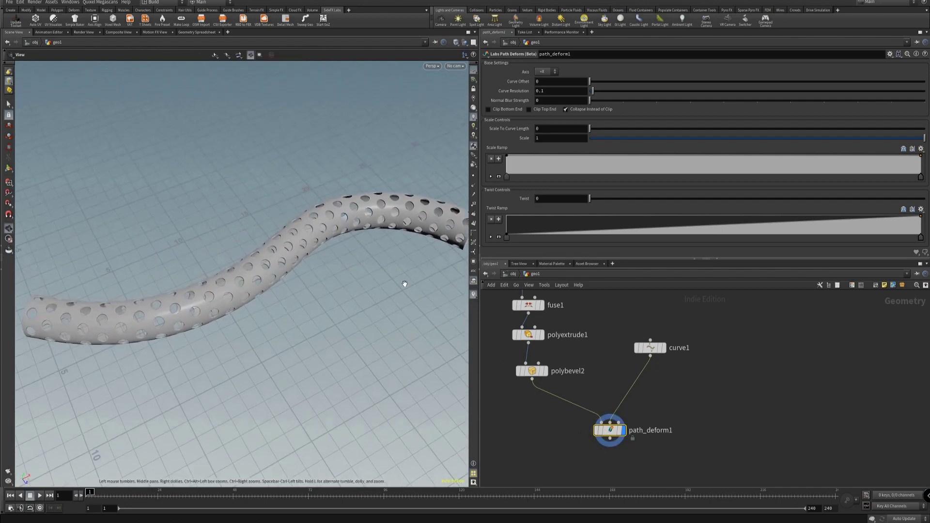
right_click_drag(405, 284, 383, 274)
key("shift+w")
middle_click_drag(383, 274, 344, 271)
scroll(537, 330, "down", 3)
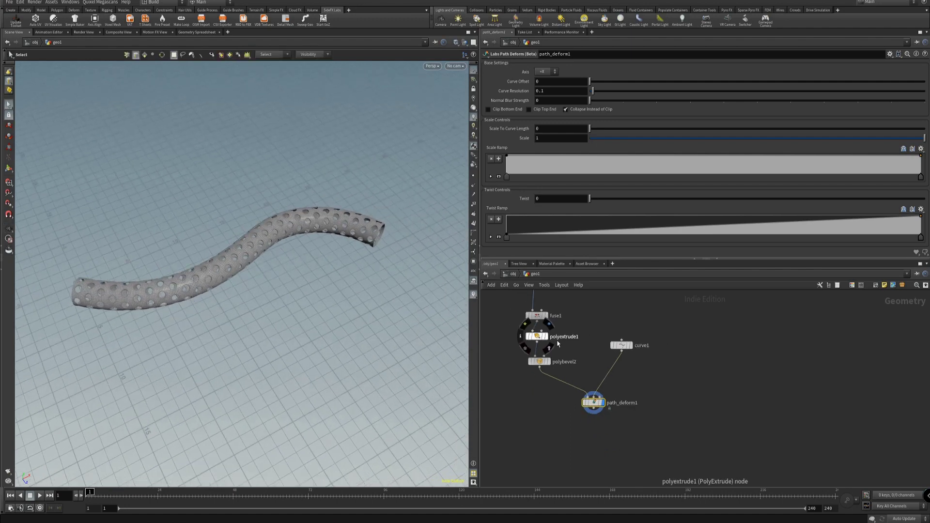
- Set the total number of copies on the copy2 node to 50 to lengthen the tube
middle_click_drag(582, 300, 584, 369)
left_click(543, 349)
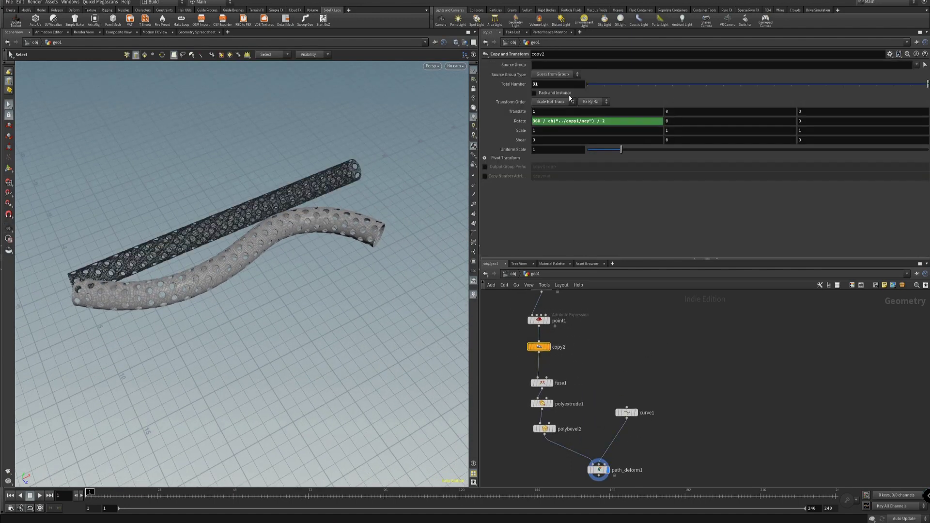
middle_click_drag(592, 83, 544, 110)
key("ctrl+z")
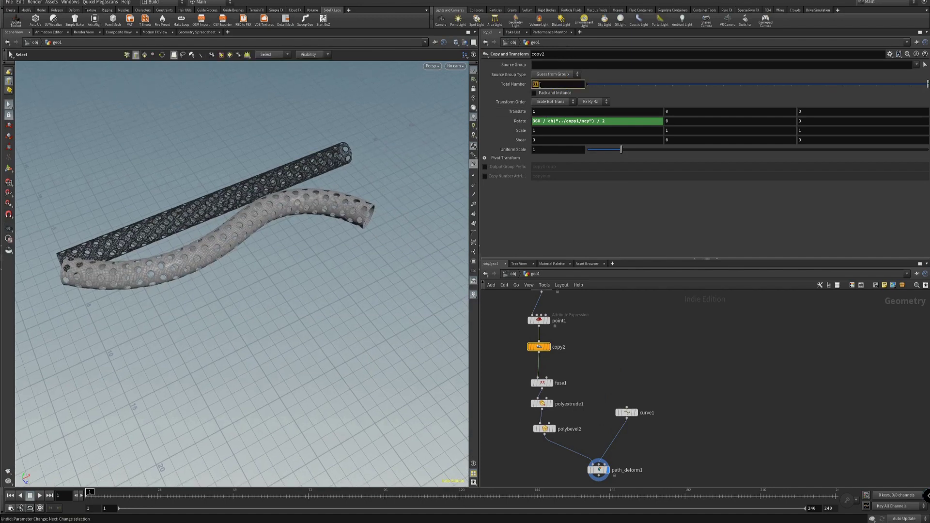
left_click_drag(363, 249, 374, 243, "alt")
right_click_drag(374, 243, 379, 320, "alt")
key("shift+w")
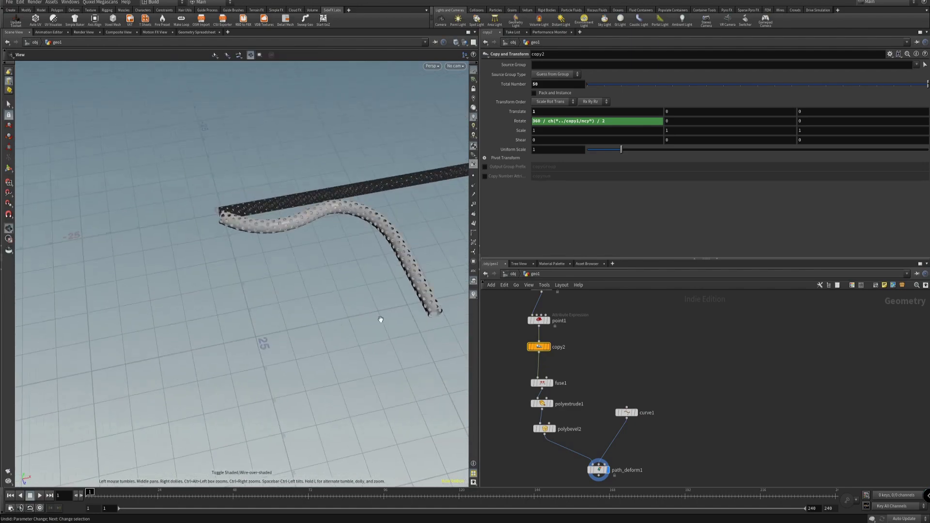
mouse_move(380, 320)
left_mouse_down("alt")
mouse_move(409, 317)
mouse_move(357, 250)
left_mouse_up("alt")
left_click_drag(377, 213, 350, 273)
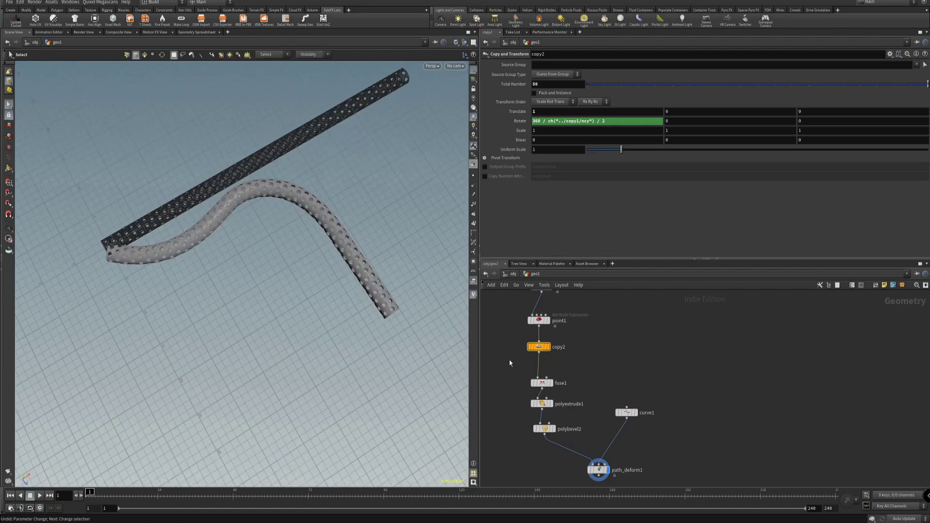
- Display the Curve node in the top view and extend its far end with three more points in alternating bends
left_click(626, 413)
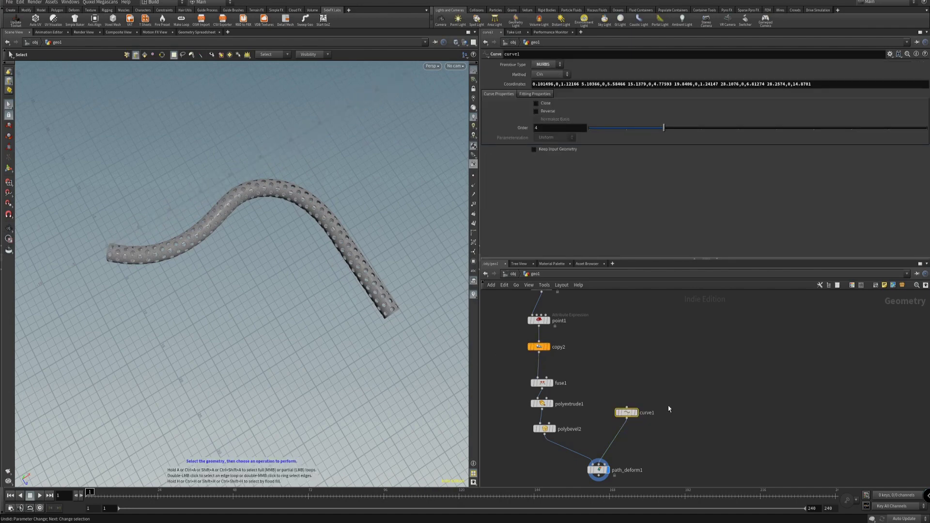
left_click(636, 412)
key("space+2")
scroll(389, 364, "down", 2)
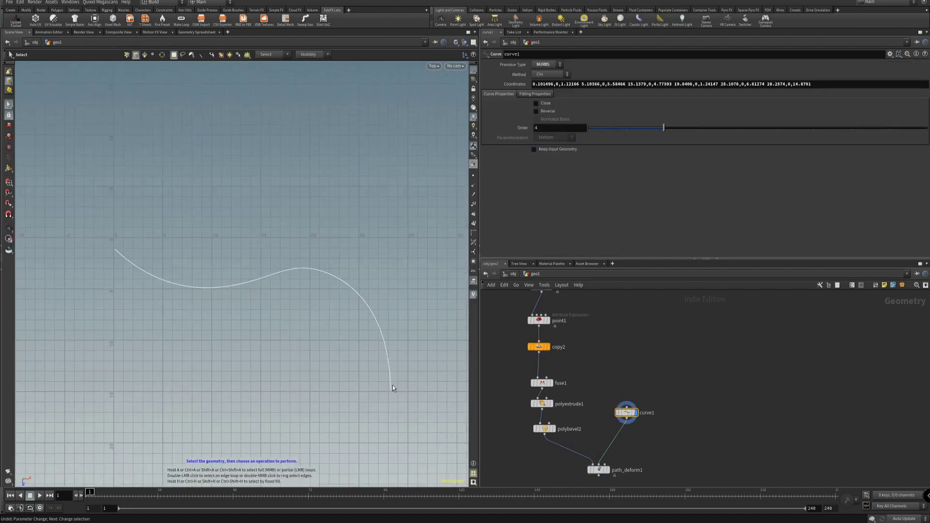
middle_click_drag(392, 389, 366, 315, "alt")
key("Return")
middle_click_drag(387, 420, 376, 337, "alt")
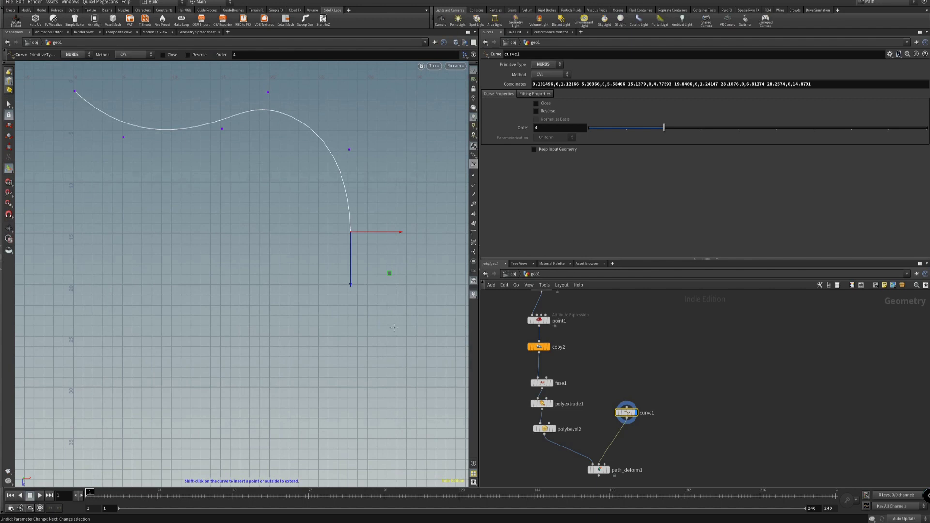
key("ctrl+z")
key("ctrl+z")
left_click(412, 352)
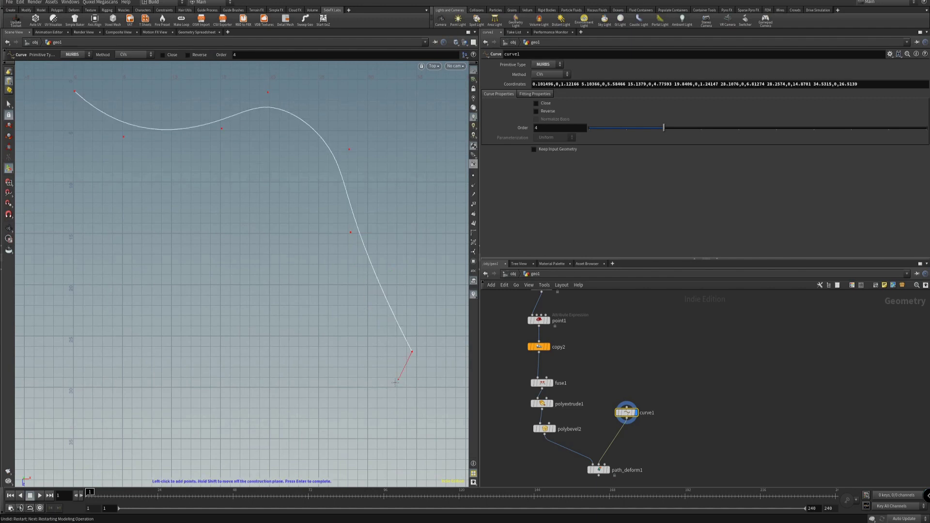
left_click(337, 426)
middle_click_drag(337, 426, 371, 314)
left_click(429, 408)
key("Return")
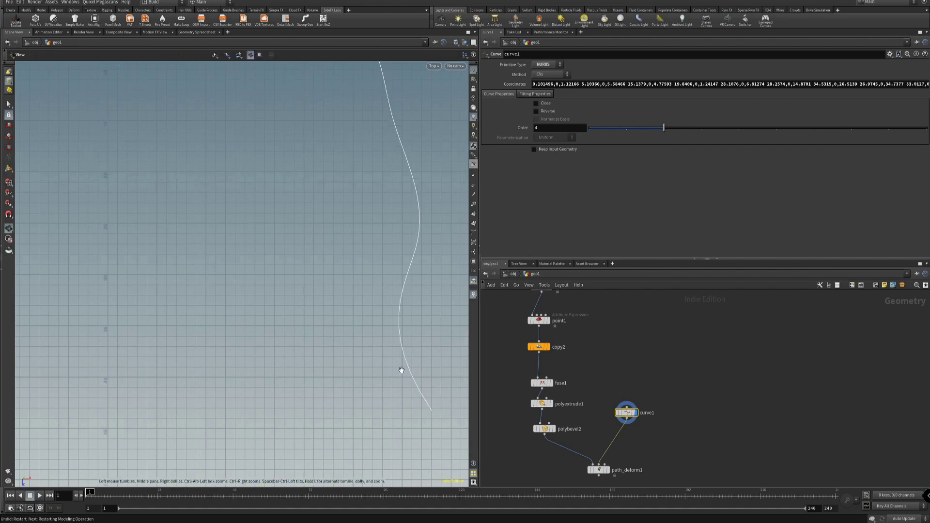
- Reshape the curve's far end in the perspective view by raising the end point and repositioning the two points before it
left_click_drag(389, 376, 380, 284, "alt")
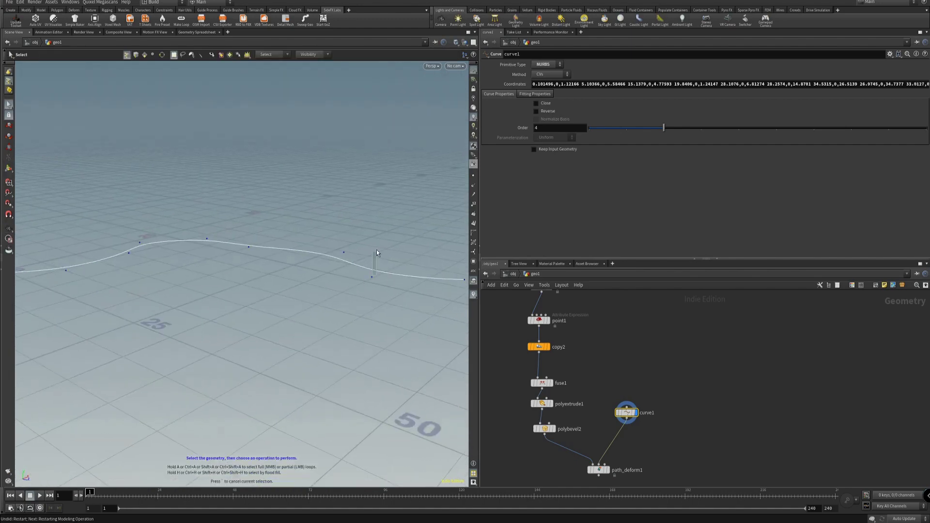
key("Return")
middle_click_drag(413, 297, 383, 285, "alt")
left_click_drag(435, 267, 415, 130, "shift")
left_click_drag(342, 264, 367, 219)
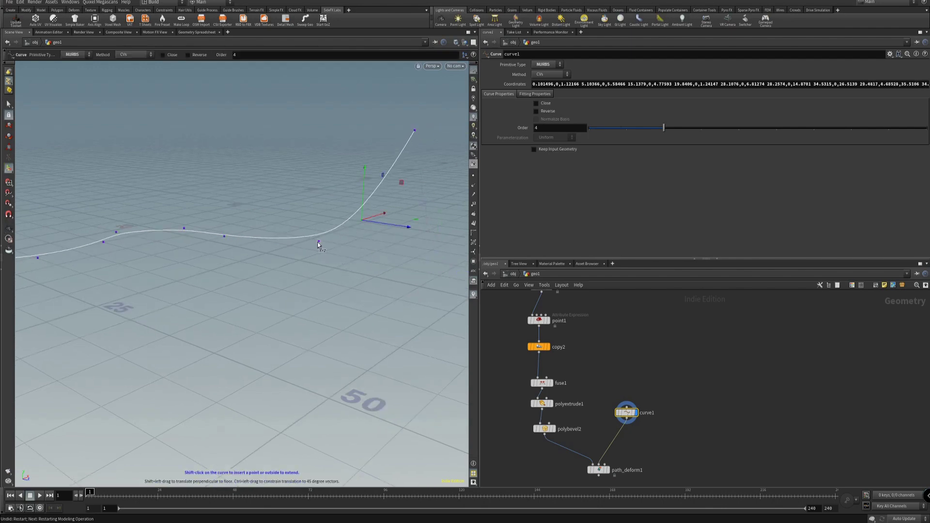
left_click_drag(319, 242, 321, 322)
- Display the Path Deform result and set the total number of copies on copy2 to 70
middle_click_drag(644, 431, 643, 408)
left_click_drag(645, 417, 594, 459)
key("r")
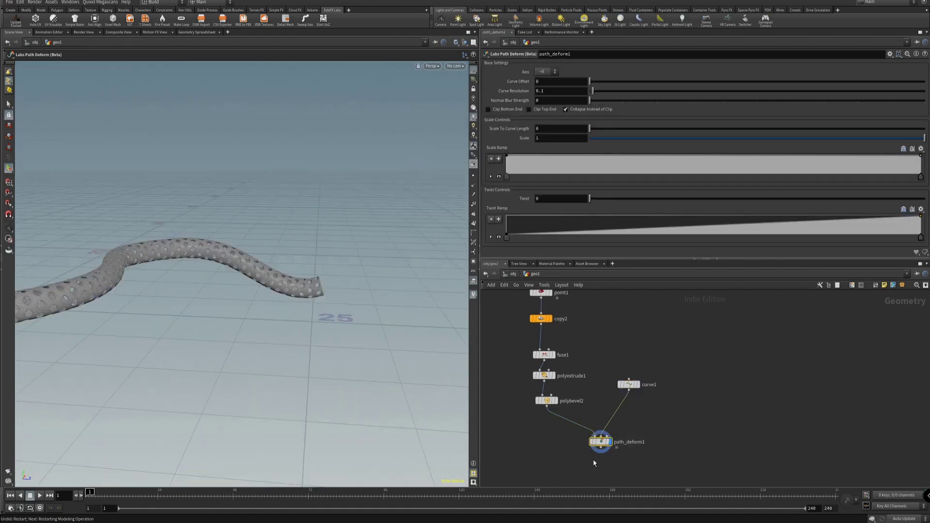
left_click_drag(335, 315, 294, 318, "alt")
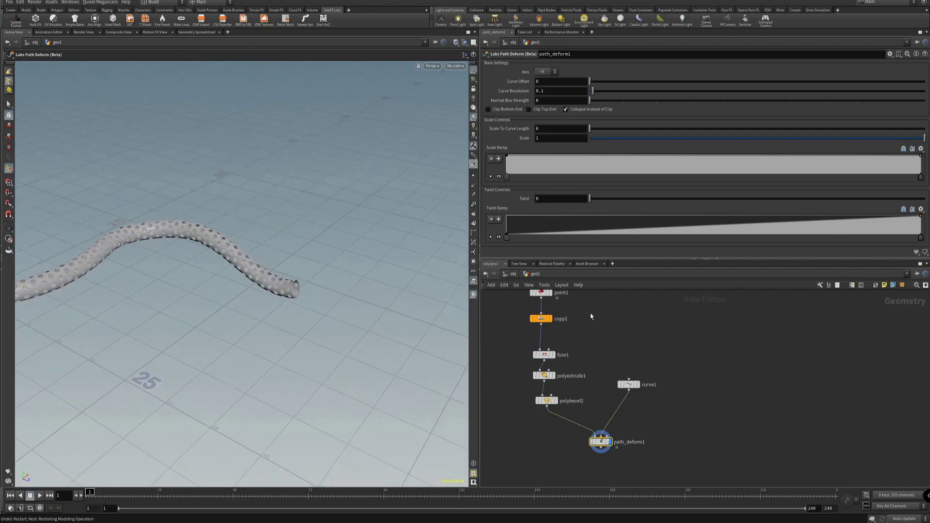
left_click(541, 319)
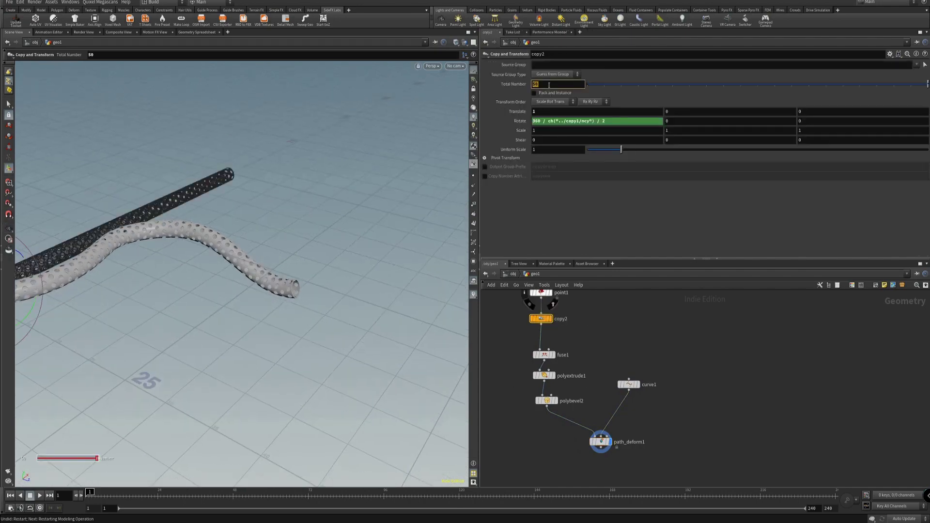
key("Return")
- Examine the holes and surface along the longer deformed tube, in shaded and wireframe display
mouse_move(344, 254)
left_mouse_down("alt")
mouse_move(409, 264)
mouse_move(312, 303)
left_mouse_up("alt")
right_click_drag(311, 304, 326, 325, "alt")
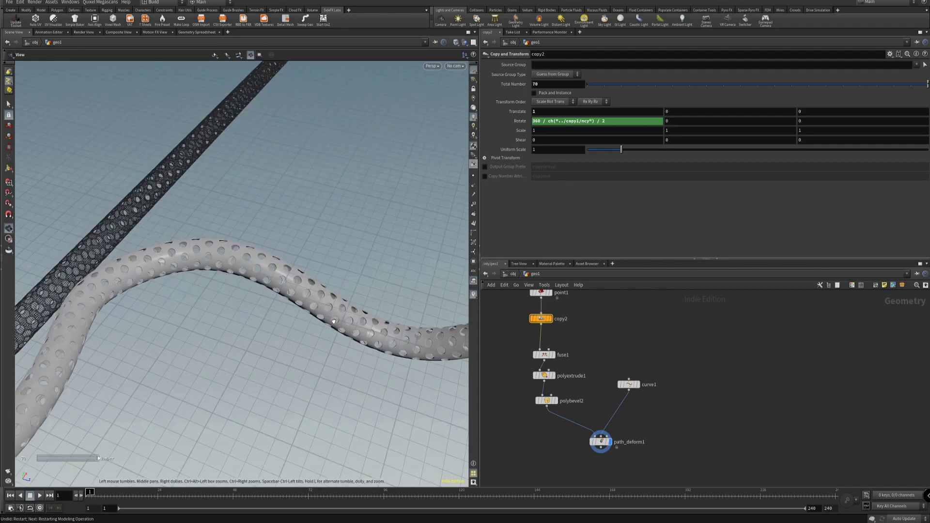
key("shift+w")
mouse_move(326, 325)
left_mouse_down("alt")
mouse_move(335, 344)
mouse_move(325, 323)
mouse_move(430, 333)
mouse_move(343, 332)
mouse_move(300, 370)
mouse_move(358, 314)
mouse_move(290, 350)
mouse_move(453, 354)
mouse_move(332, 314)
mouse_move(351, 307)
mouse_move(333, 301)
mouse_move(335, 317)
mouse_move(428, 249)
mouse_move(315, 378)
mouse_move(249, 303)
mouse_move(218, 324)
mouse_move(208, 314)
left_mouse_up("alt")
key("shift+w")
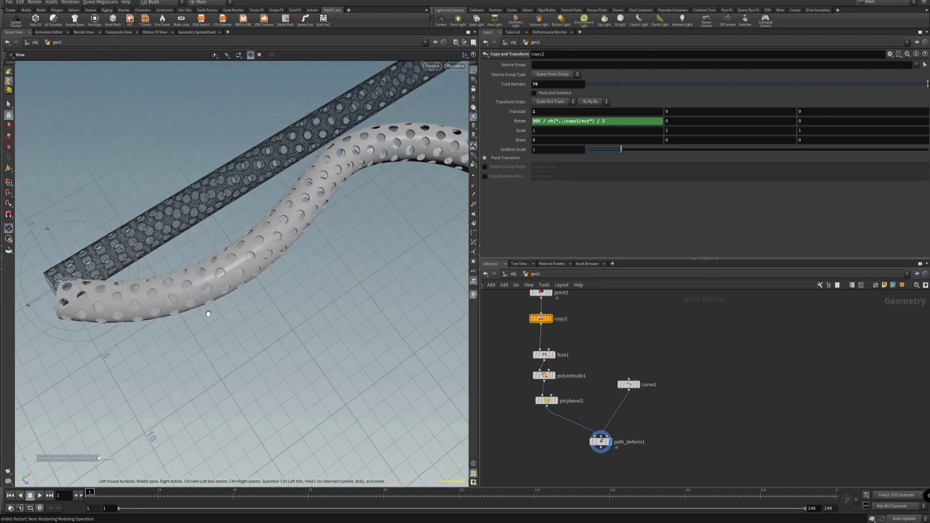
key("Return")
key("Escape")
left_click_drag(326, 231, 286, 208)
key("w")
right_click_drag(291, 213, 413, 279)
left_click_drag(413, 278, 327, 258)
right_click_drag(327, 259, 286, 252)
mouse_move(286, 252)
left_mouse_down()
mouse_move(288, 305)
mouse_move(273, 304)
mouse_move(291, 296)
mouse_move(354, 367)
left_mouse_up()
key("w")
key("Return")
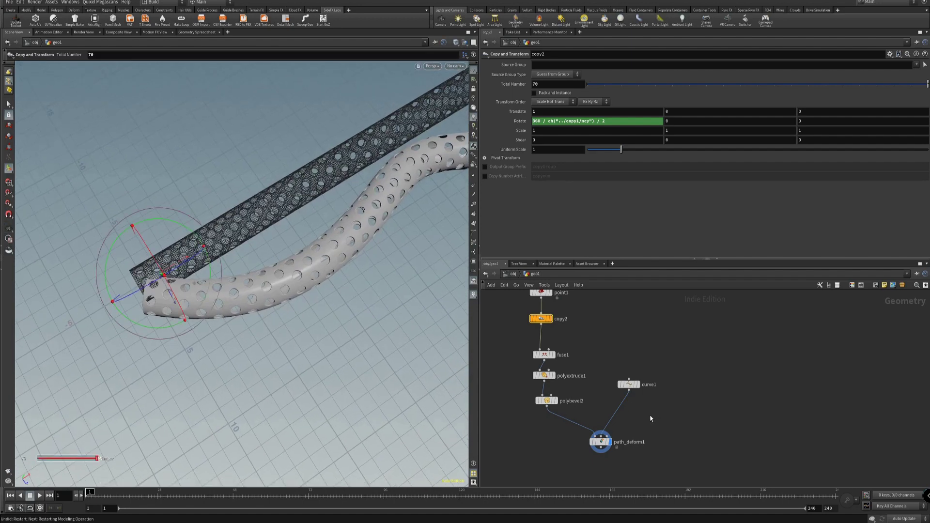
- Add a Sweep node below the Curve node, beside the Path Deform
middle_click_drag(651, 418, 662, 407)
key("Tab")
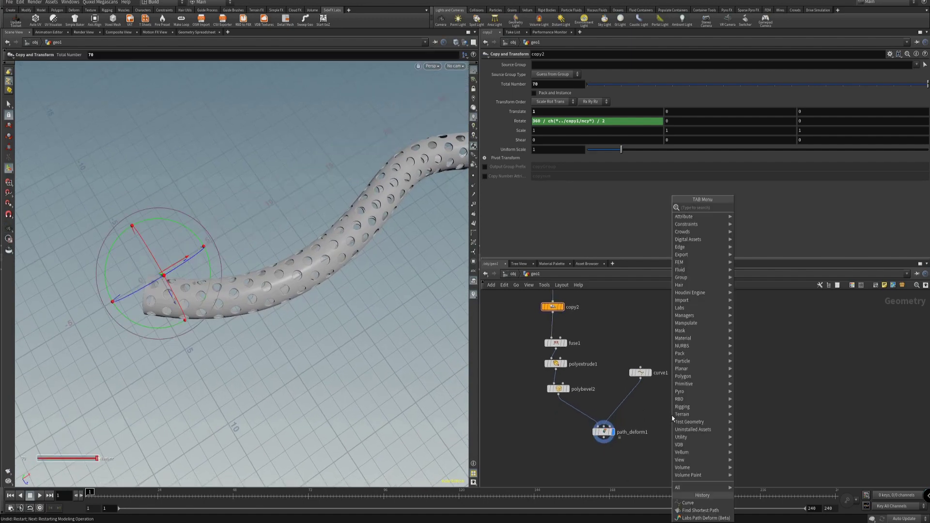
type("swe")
key("Return")
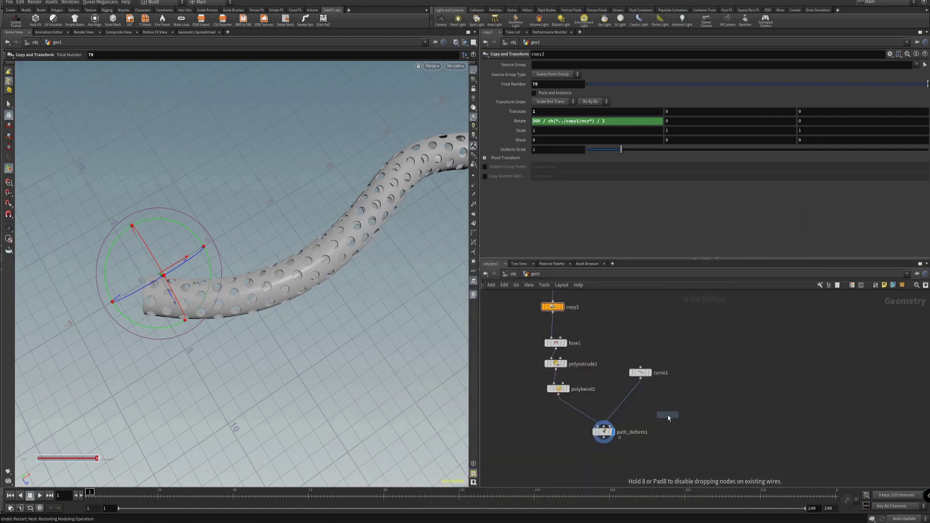
left_click(669, 418)
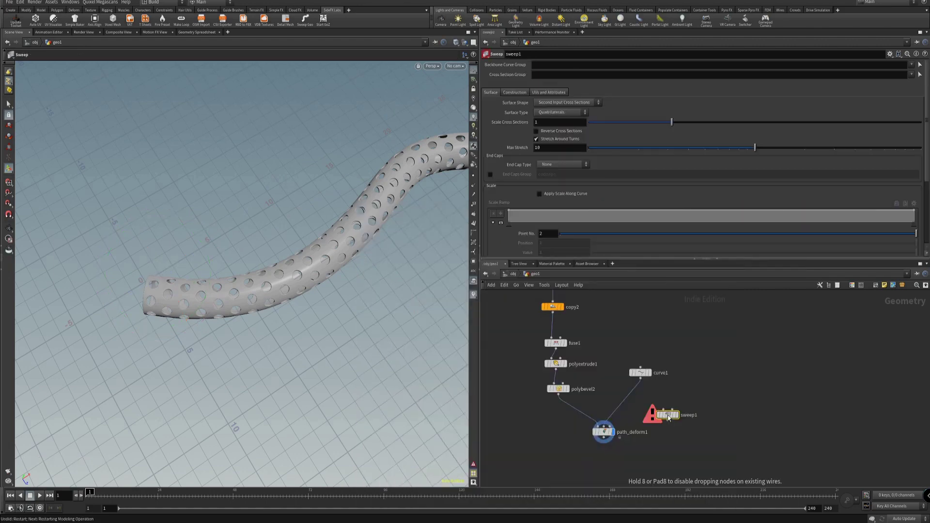
- Add a Merge node below and connect the Path Deform and Sweep outputs to it
middle_click_drag(717, 398, 706, 370)
key("Tab")
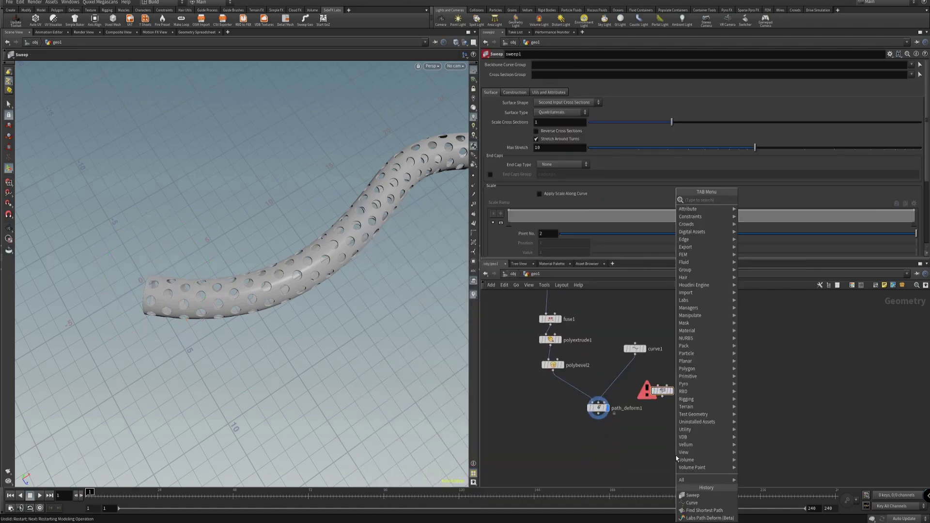
type("merge")
key("Return")
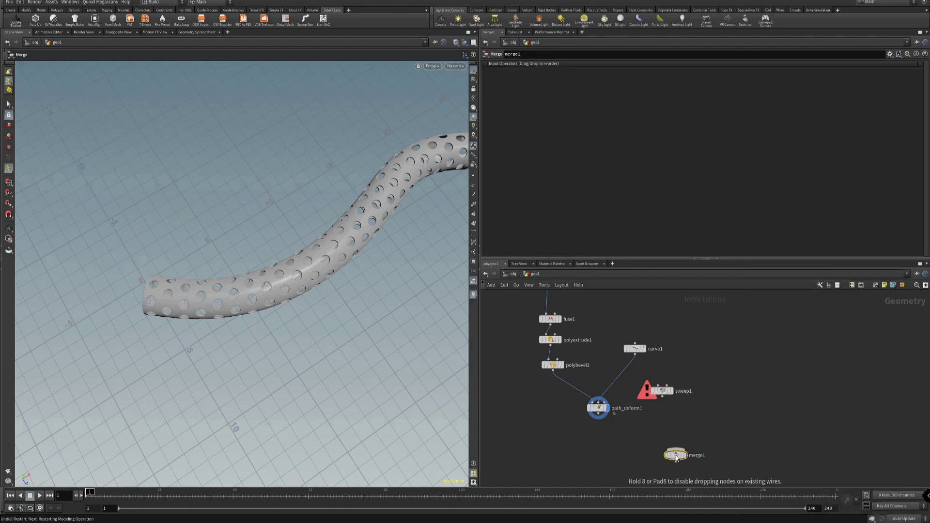
mouse_move(599, 415)
left_mouse_down()
mouse_move(631, 440)
mouse_move(677, 452)
mouse_move(647, 467)
mouse_move(650, 453)
left_mouse_up()
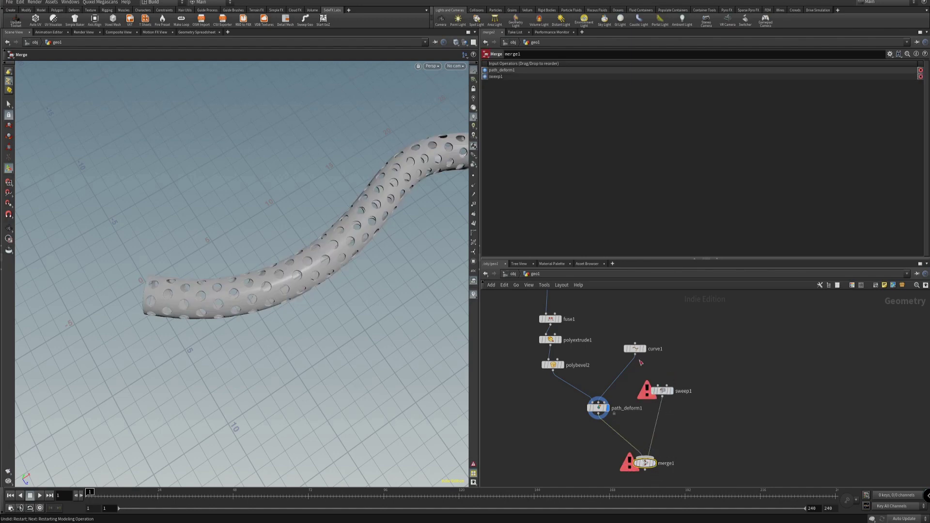
- Feed the curve into the Sweep's first input and set its surface shape to Round Tube
left_click_drag(636, 355, 659, 390)
left_click(641, 393)
left_click(578, 112)
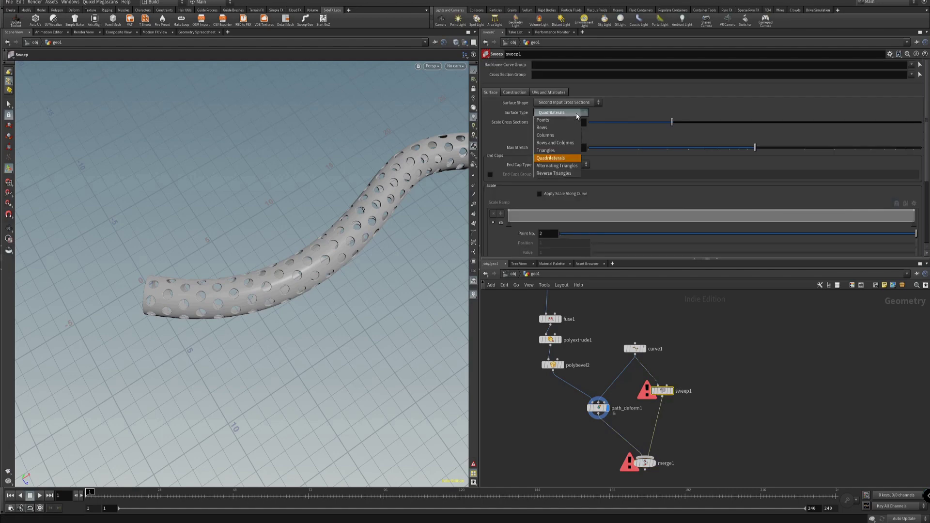
left_click(567, 102)
left_click(562, 110)
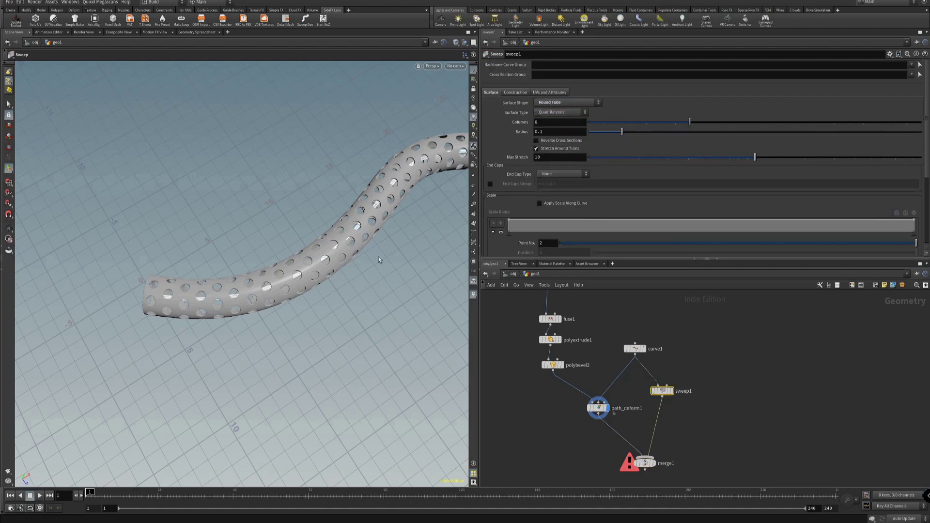
- Set the Sweep's radius to 0.803 and display the Sweep node
left_click_drag(621, 134, 856, 153)
key("r")
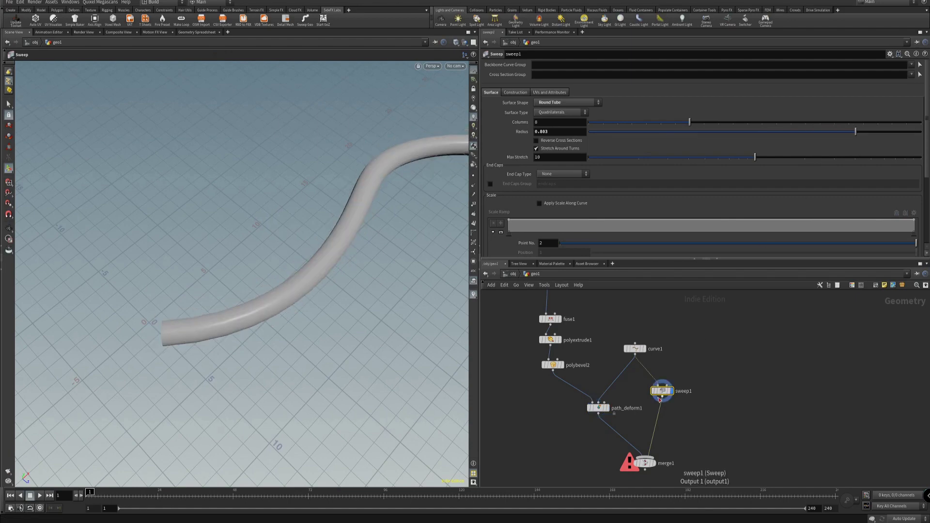
- Display the Merge node and inspect how the swept inner tube sits behind the holes of the perforated tube
left_click(651, 463)
left_click_drag(349, 291, 385, 286)
right_click_drag(341, 241, 409, 251)
key("w")
mouse_move(409, 252)
left_mouse_down()
mouse_move(361, 247)
mouse_move(288, 270)
left_mouse_up()
key("w")
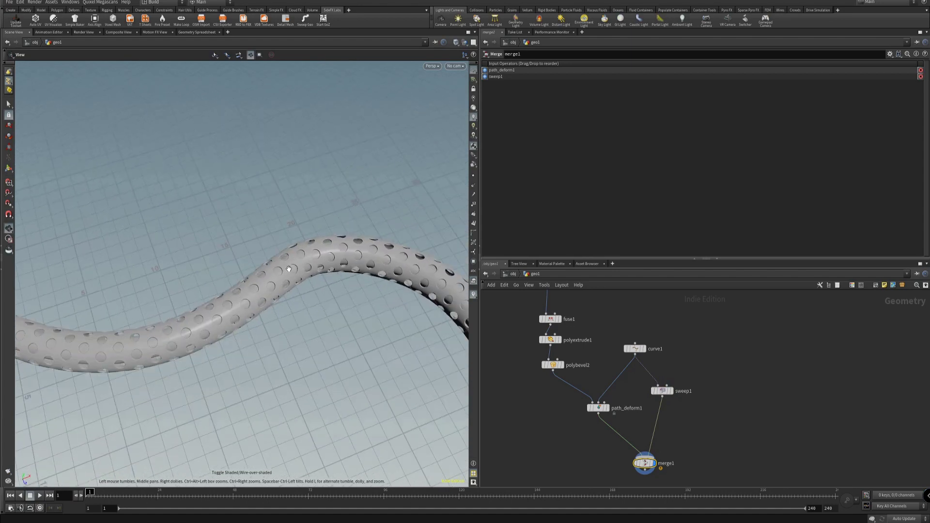
right_click_drag(289, 270, 363, 241)
left_click_drag(364, 241, 285, 264)
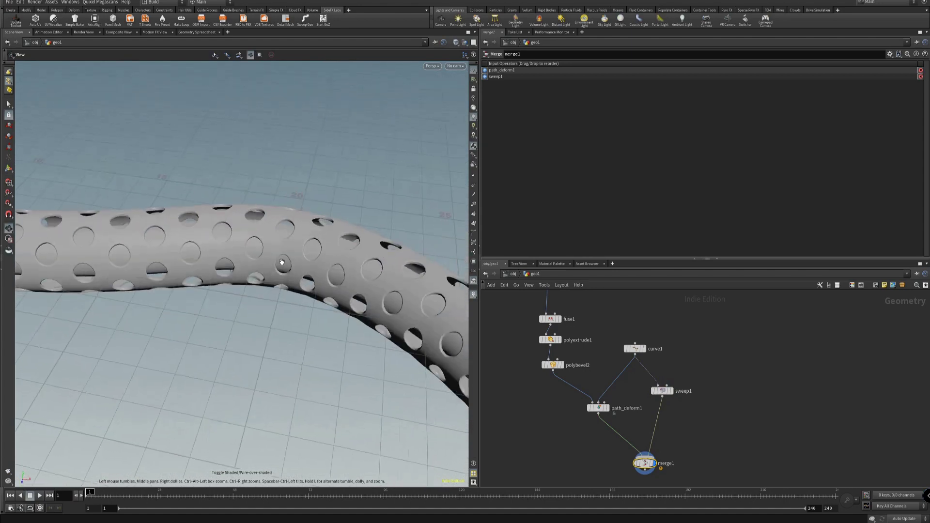
- Set the Sweep's radius to 1.003 while the merged result stays displayed
left_click(662, 390)
mouse_move(568, 131)
middle_mouse_down()
mouse_move(592, 132)
mouse_move(582, 132)
middle_mouse_up()
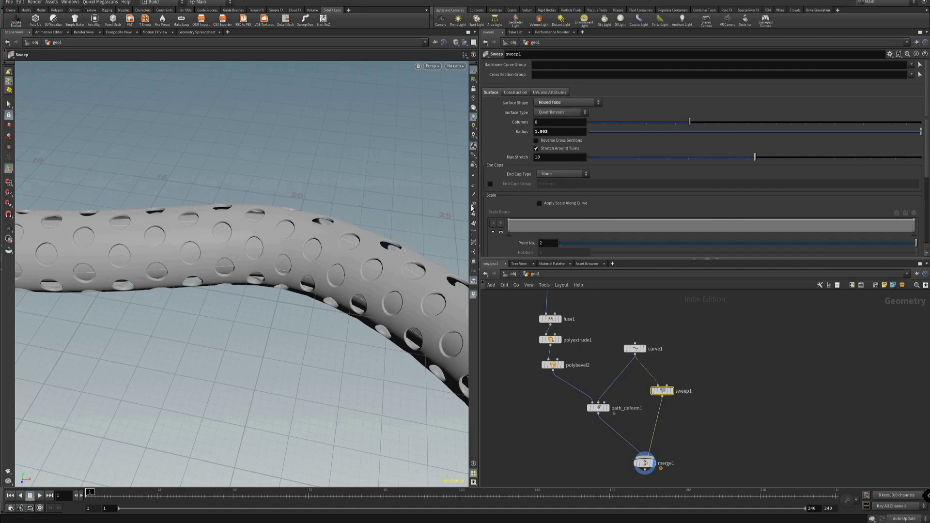
key("shift+w")
left_click_drag(233, 290, 297, 296, "alt")
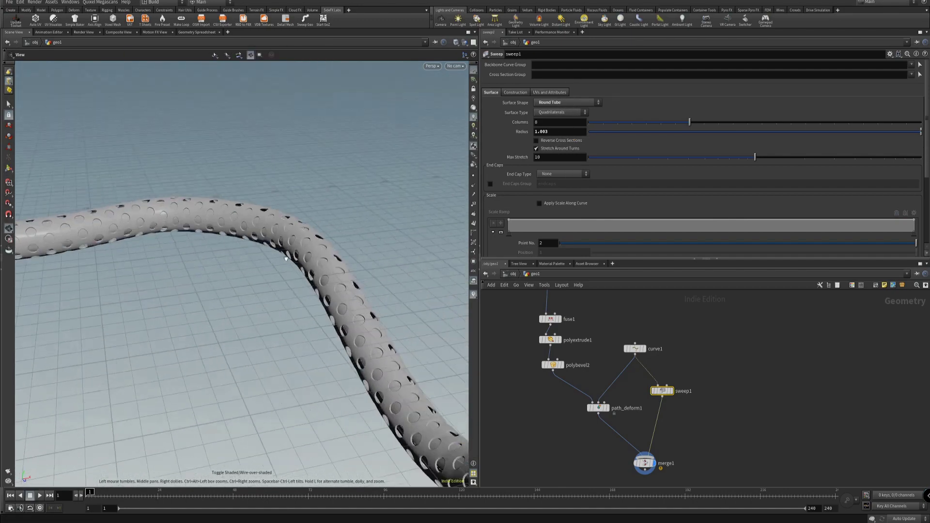
- Examine the merged tube along its whole length, including its open end and the fit of the inner tube at the holes
left_click_drag(336, 318, 327, 359)
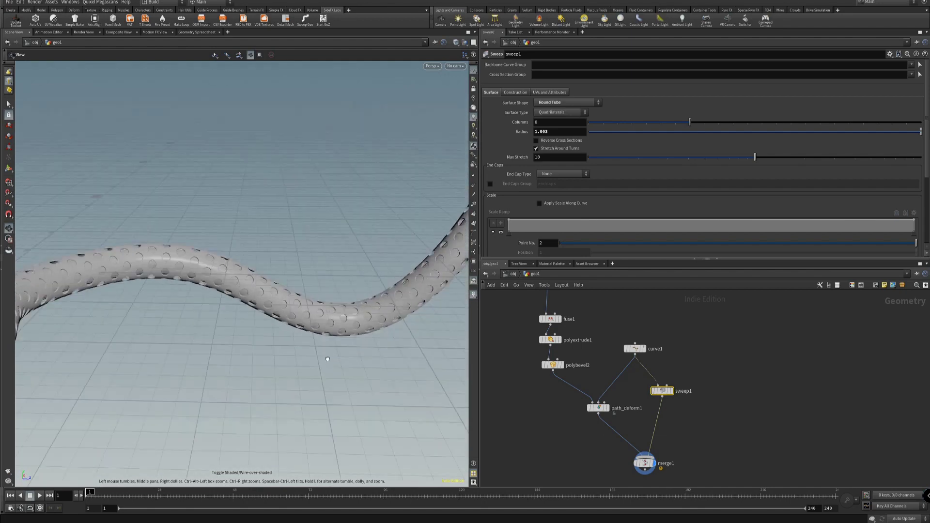
right_click_drag(324, 342, 283, 284)
left_click_drag(283, 284, 299, 305)
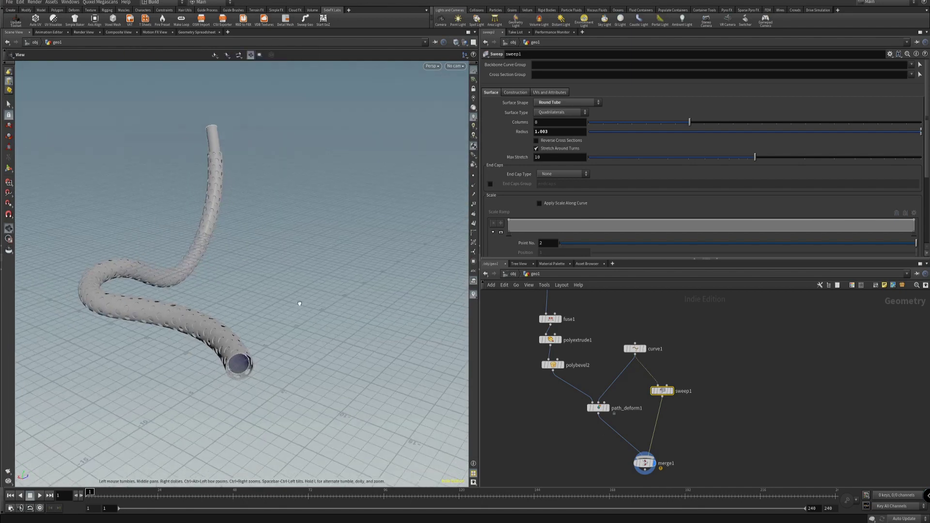
right_click_drag(299, 305, 345, 334)
mouse_move(345, 334)
left_mouse_down()
mouse_move(214, 333)
mouse_move(301, 339)
mouse_move(347, 330)
mouse_move(336, 329)
left_mouse_up()
key("shift+w")
left_click_drag(261, 336, 284, 332)
left_click_drag(214, 313, 203, 358)
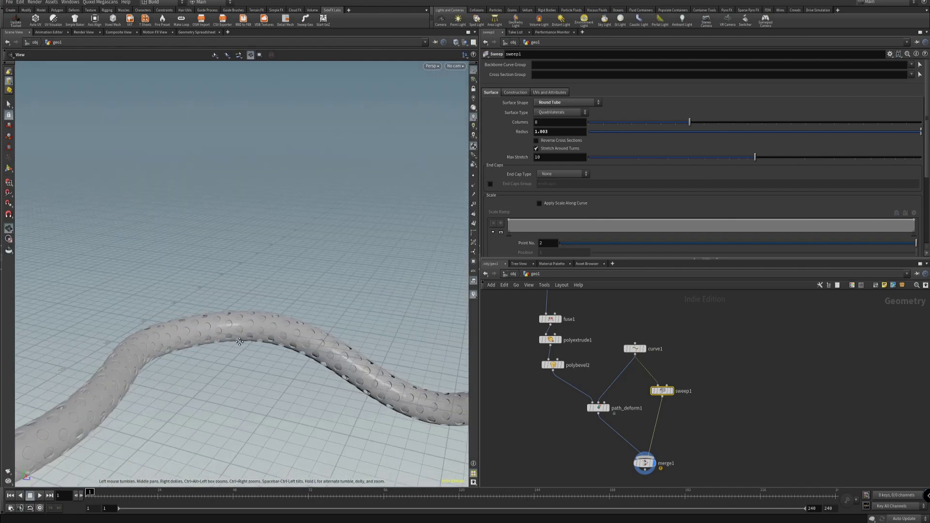
left_click_drag(235, 374, 229, 402)
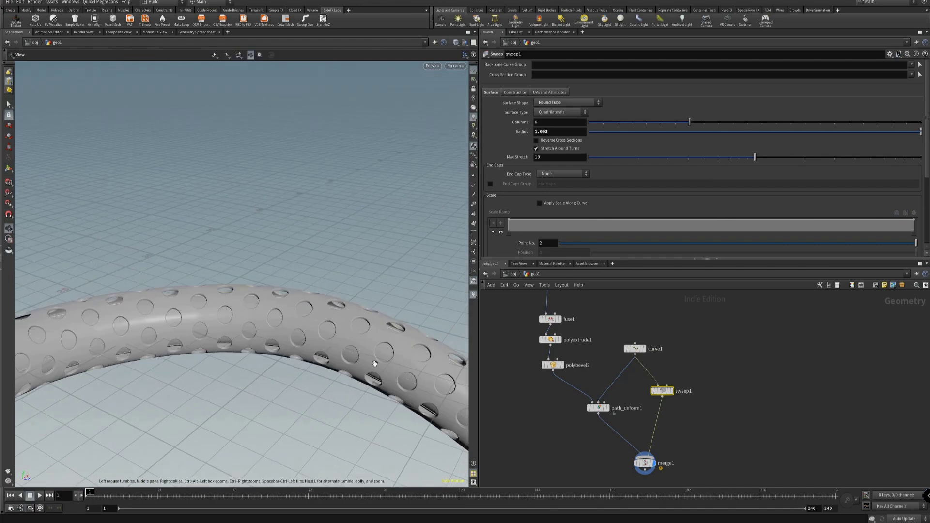
left_click_drag(373, 363, 353, 332)
left_click_drag(243, 339, 220, 333)
- Check the merged tube's mesh with its wireframe overlay in selection mode, and return to plain shaded display
key("w")
key("w")
key("s")
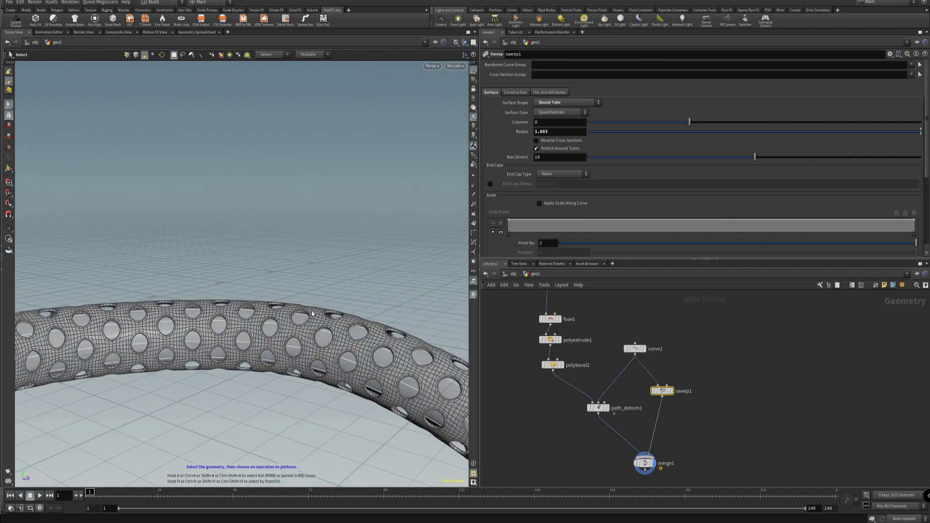
left_click_drag(353, 303, 359, 321, "alt")
key("shift+w")
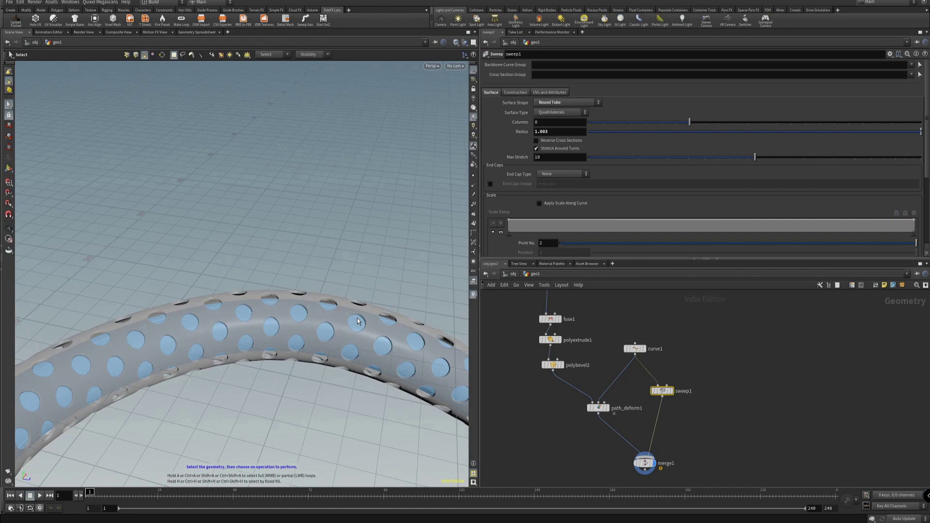